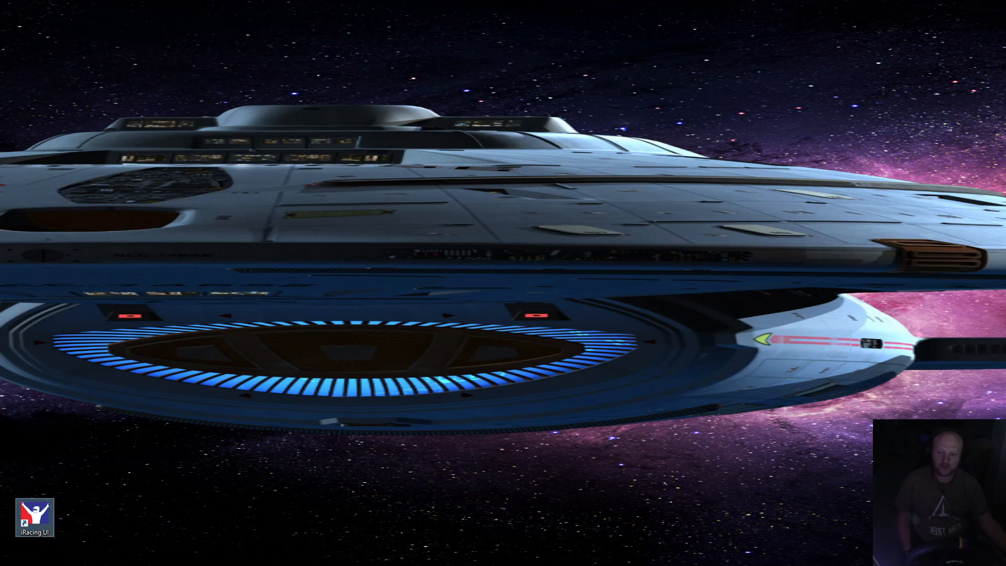
# Launch iRacing and open the Super Late Model from the owned cars in the Paint Shop
pyautogui.click(38, 520)
pyautogui.doubleClick(30, 512)
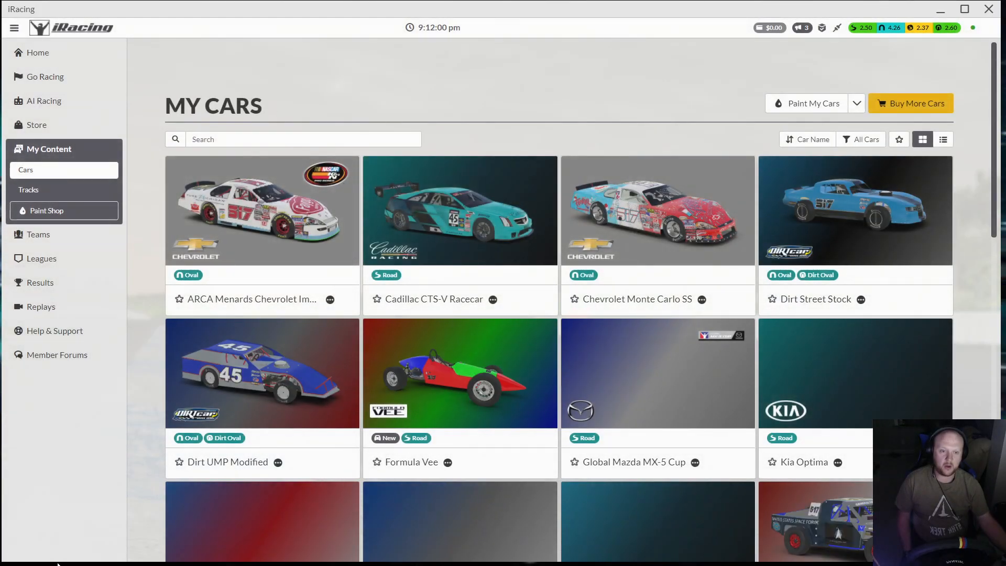
pyautogui.scroll(-8, 557, 386)
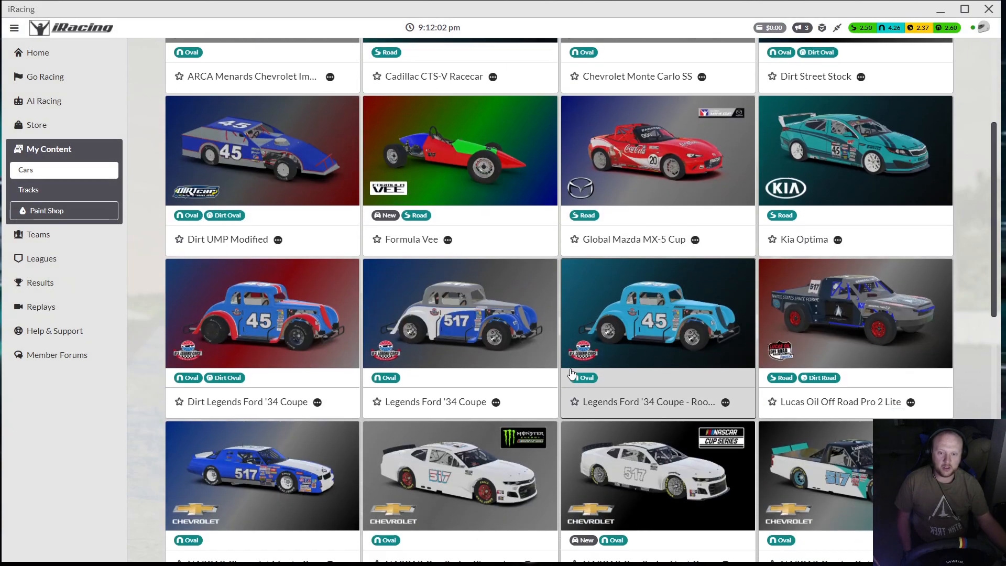
pyautogui.scroll(-9, 366, 367)
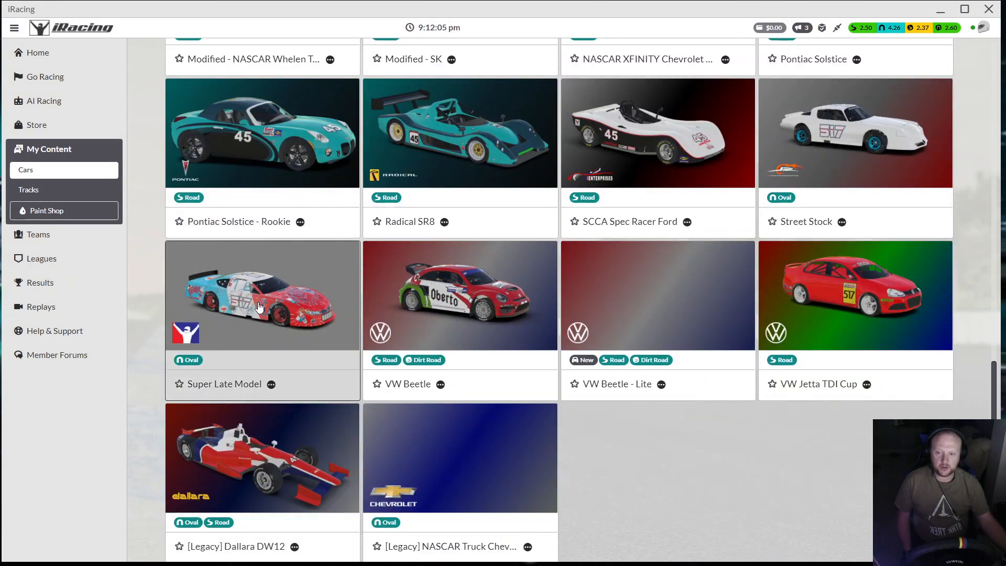
pyautogui.click(259, 307)
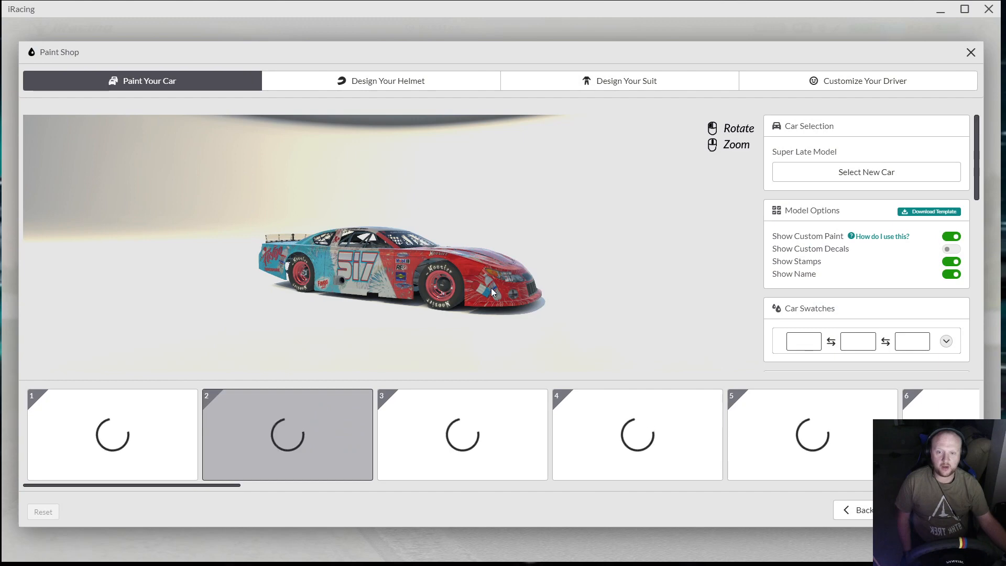
# Examine the Super Late Model's custom Faygo paint scheme on its sides, front, hood and roof
pyautogui.moveTo(491, 288); pyautogui.dragTo(322, 256)
pyautogui.scroll(5, 521, 307)
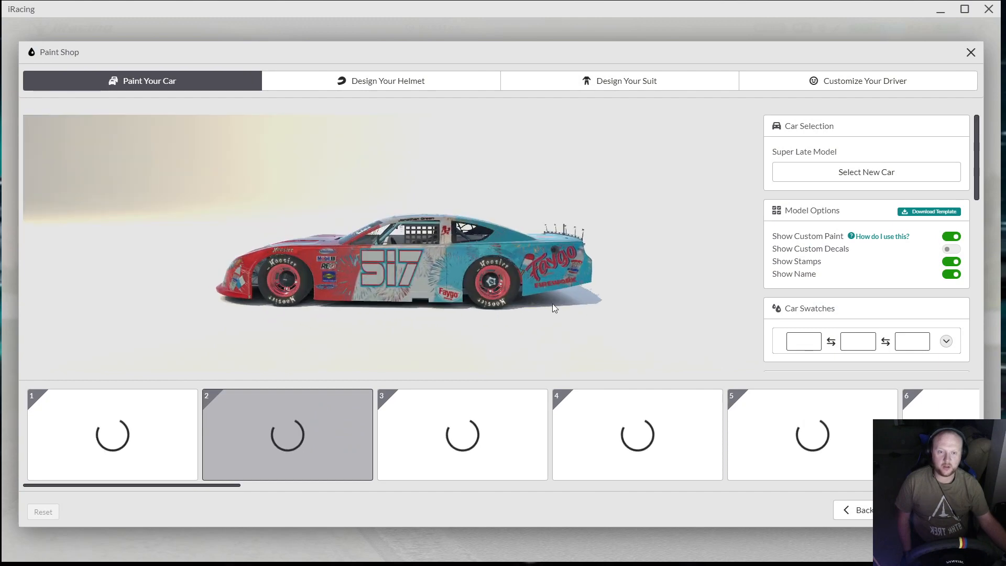
pyautogui.moveTo(535, 277); pyautogui.dragTo(580, 288)
pyautogui.scroll(-2, 580, 288)
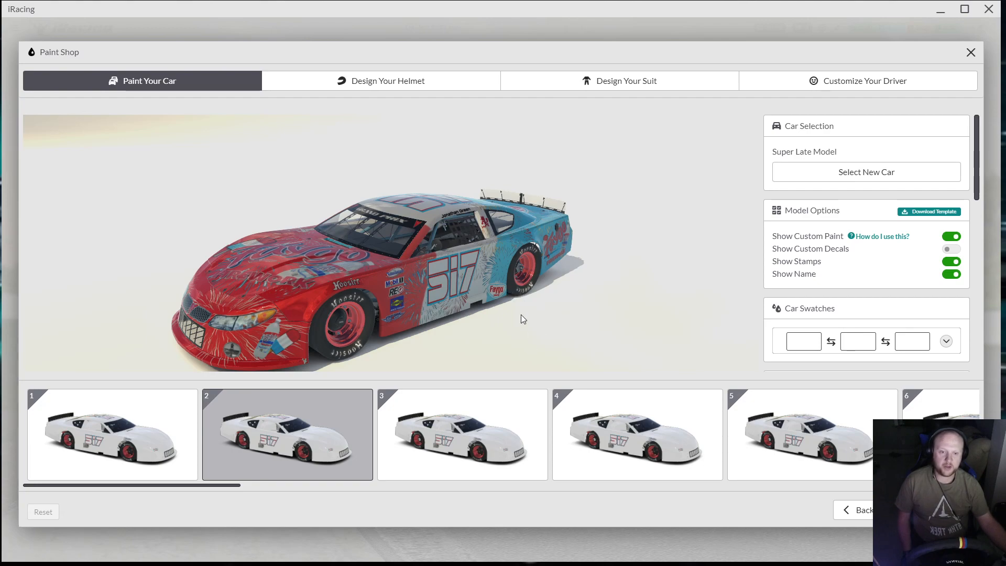
pyautogui.moveTo(519, 336); pyautogui.dragTo(423, 243)
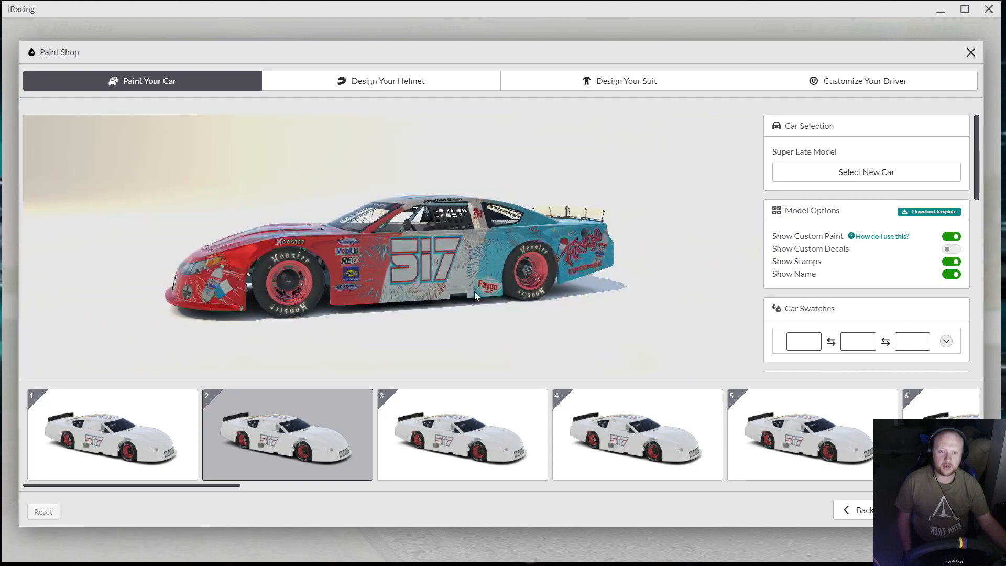
pyautogui.moveTo(475, 295); pyautogui.dragTo(389, 256)
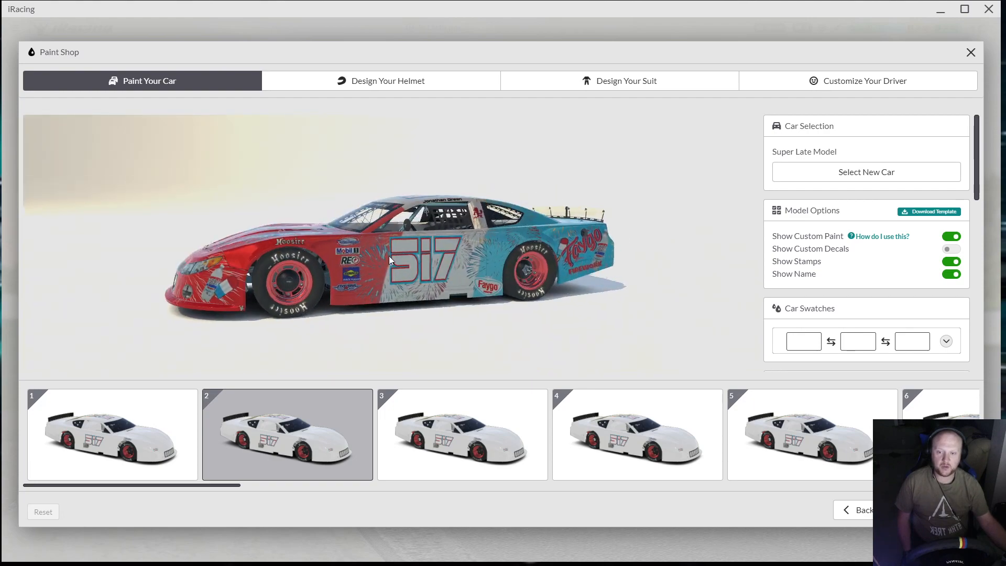
pyautogui.moveTo(501, 189); pyautogui.dragTo(451, 237)
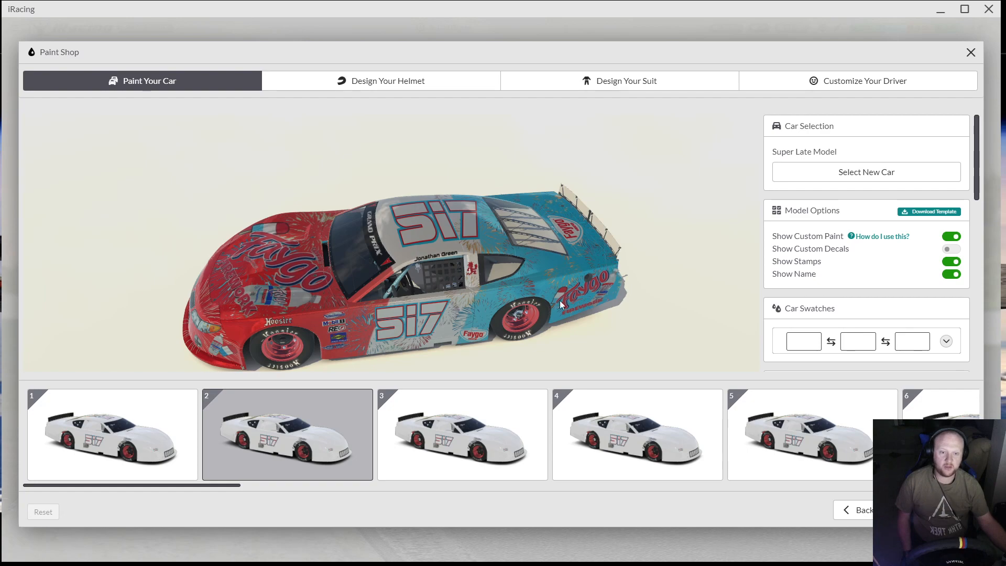
pyautogui.moveTo(559, 300); pyautogui.dragTo(620, 243)
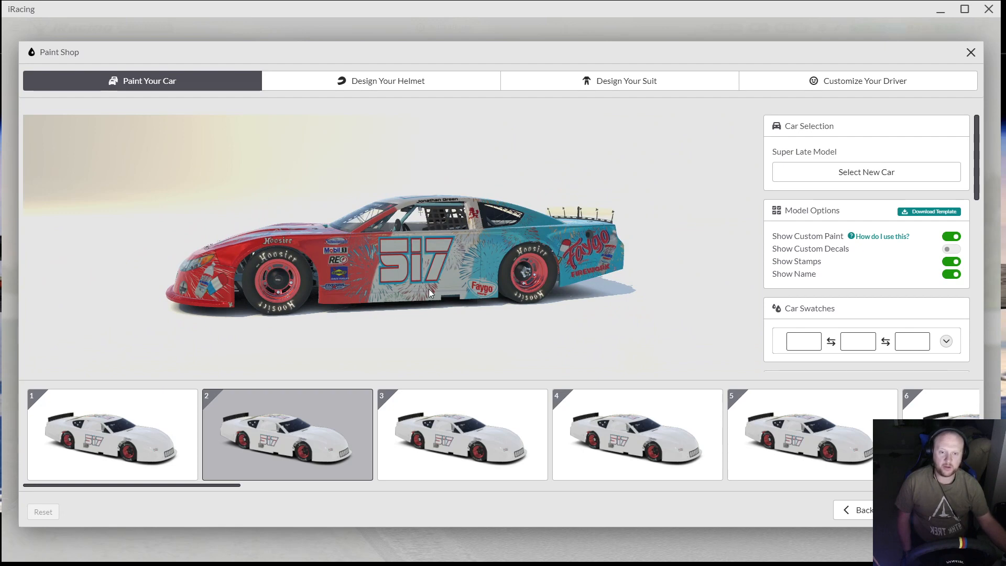
pyautogui.moveTo(483, 270); pyautogui.dragTo(477, 221)
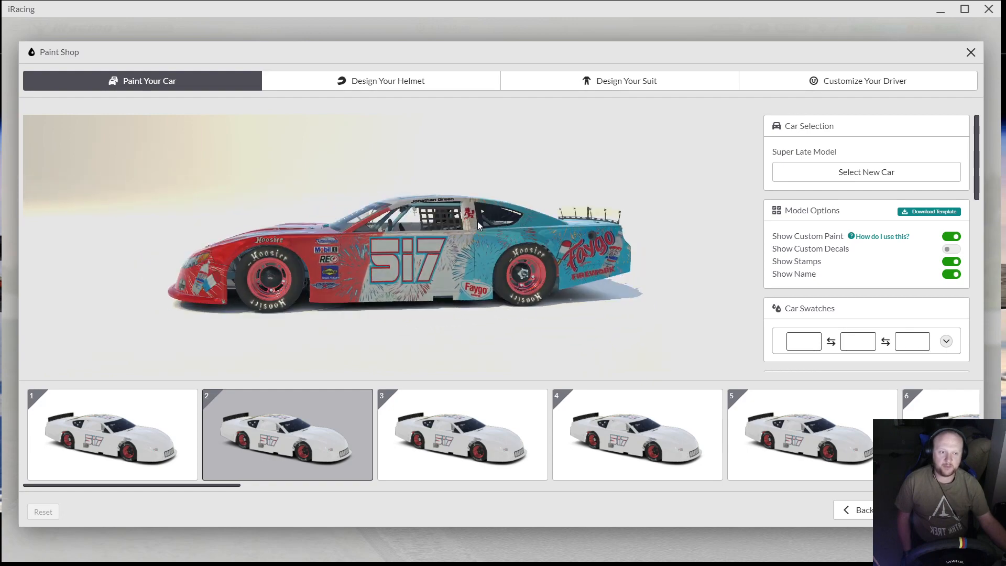
# Leave the Super Late Model and open the NASCAR Cup Series Chevrolet Camaro ZL1 in the Paint Shop
pyautogui.click(854, 510)
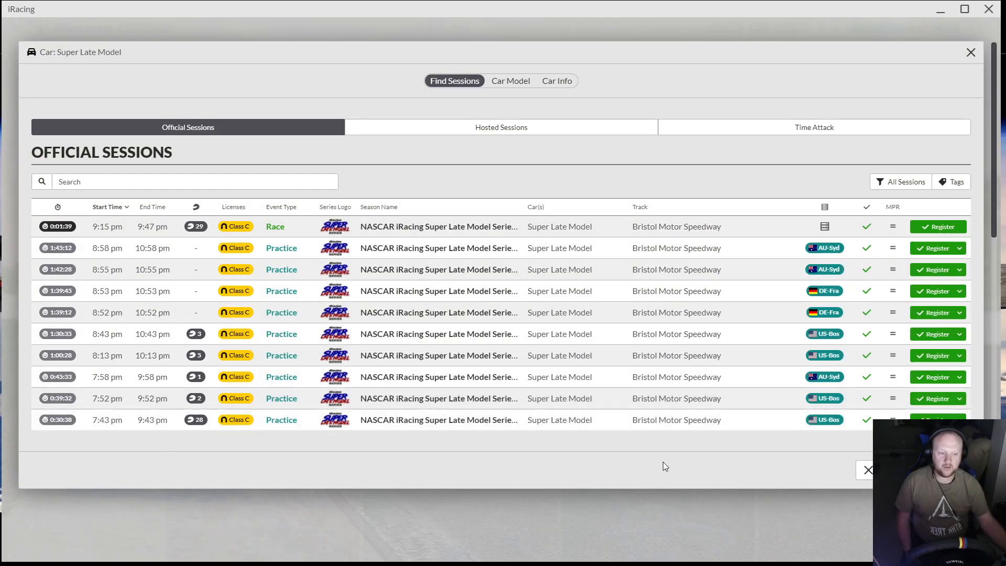
pyautogui.click(867, 466)
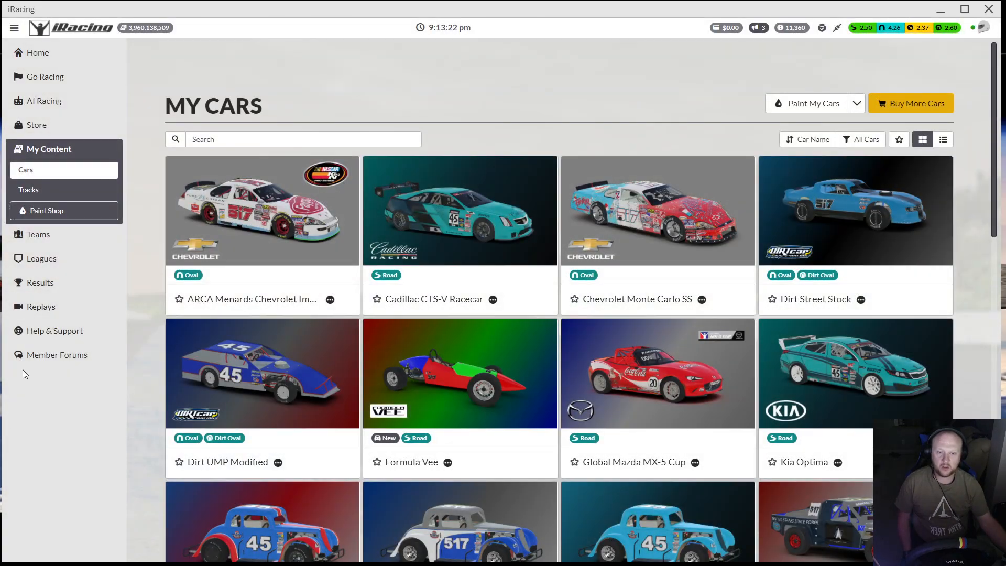
pyautogui.scroll(-8, 483, 388)
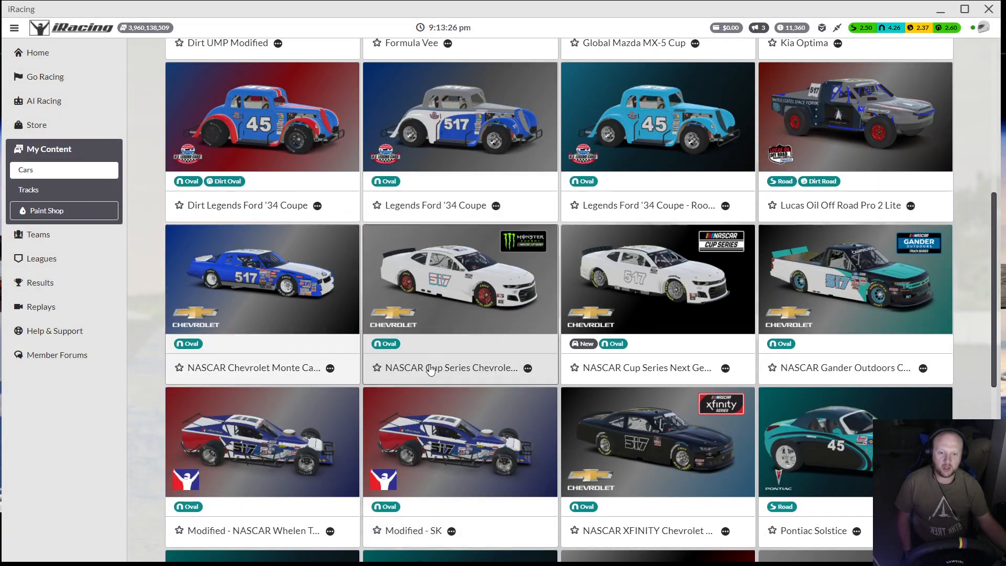
pyautogui.click(467, 289)
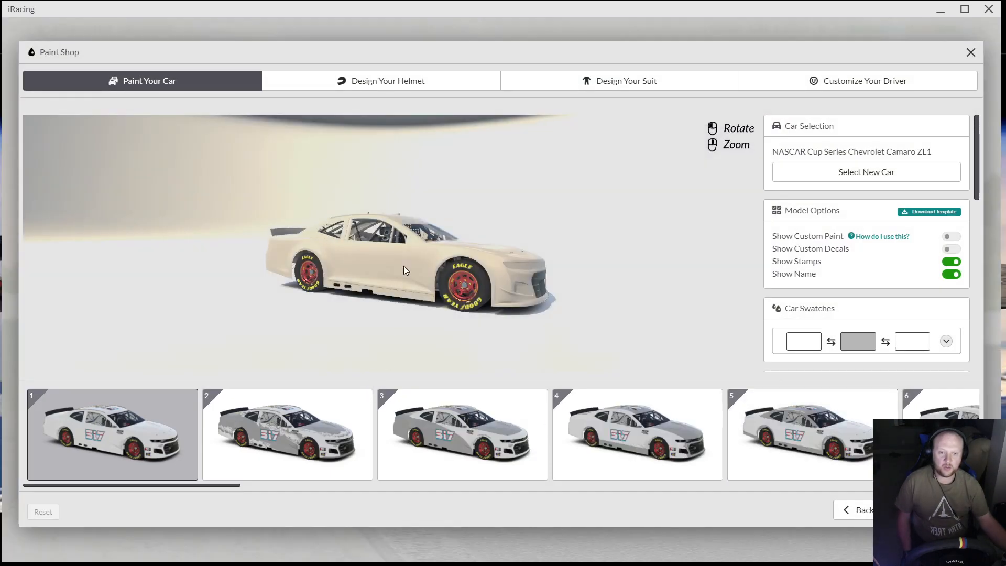
# Examine both sides and the roof of the unpainted Camaro ZL1, including its number placement
pyautogui.moveTo(403, 266); pyautogui.dragTo(419, 288)
pyautogui.moveTo(500, 290); pyautogui.dragTo(306, 205)
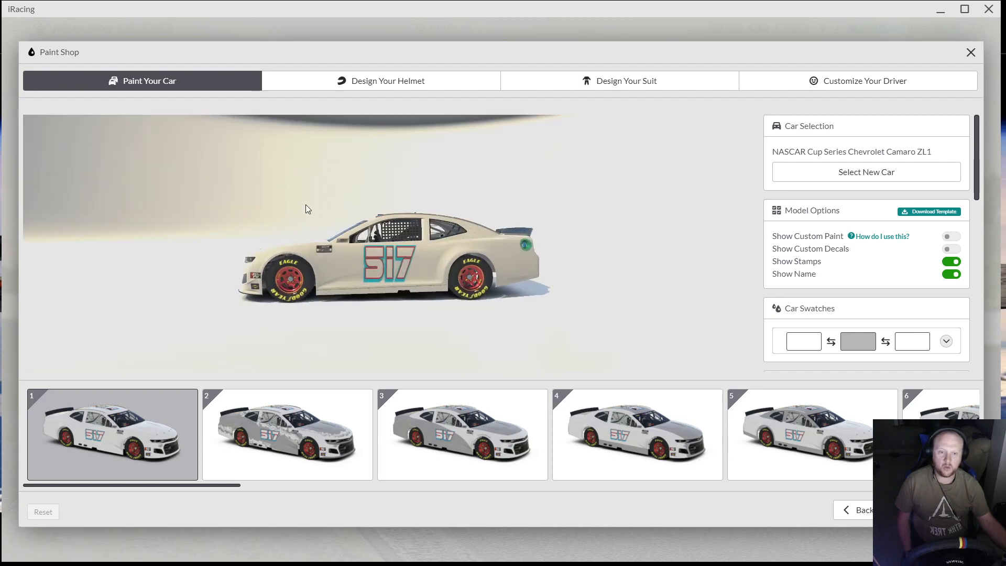
pyautogui.moveTo(385, 269); pyautogui.dragTo(442, 302)
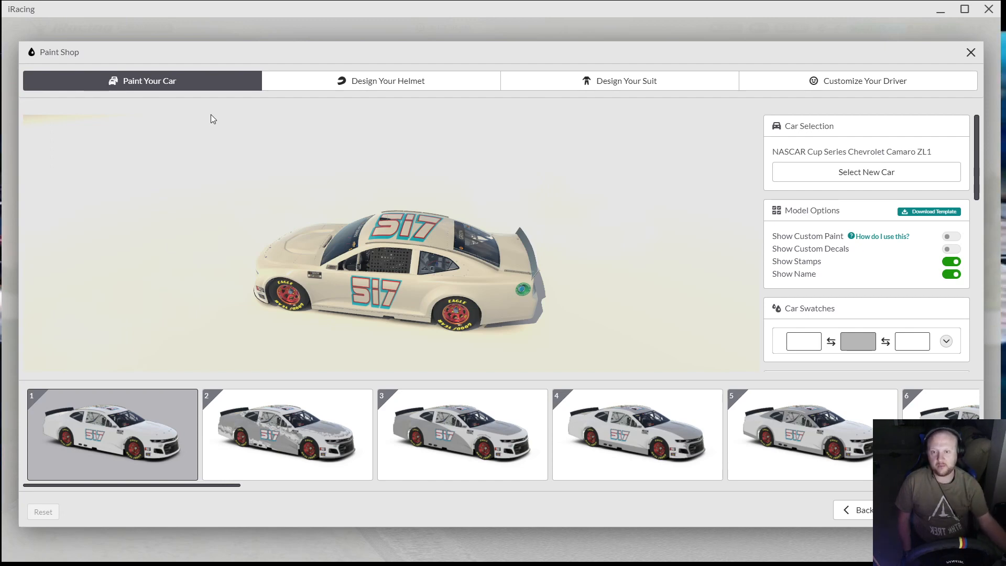
pyautogui.moveTo(256, 195); pyautogui.dragTo(539, 216)
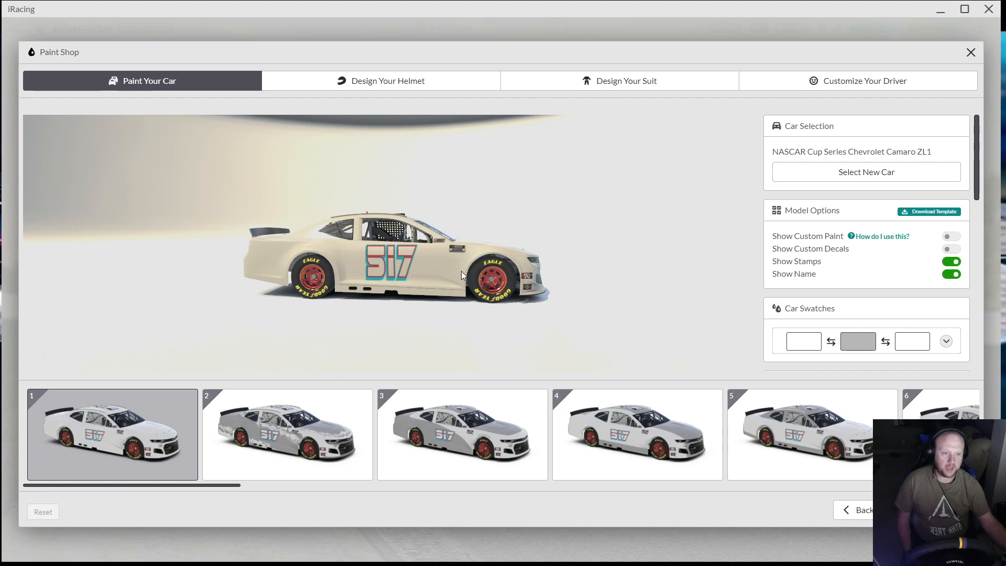
pyautogui.moveTo(448, 254); pyautogui.dragTo(595, 254)
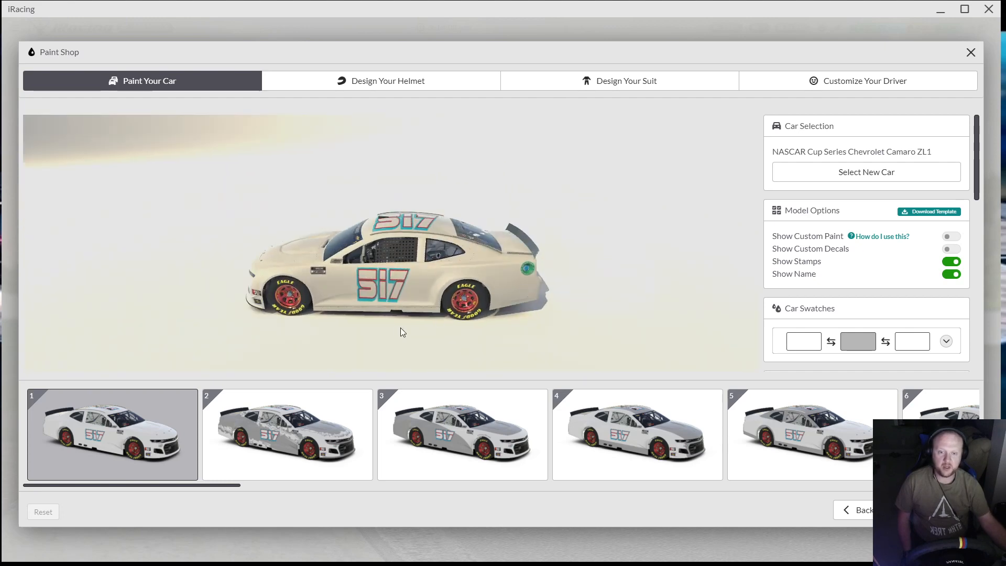
pyautogui.moveTo(363, 280); pyautogui.dragTo(497, 264)
pyautogui.moveTo(526, 240); pyautogui.dragTo(228, 235)
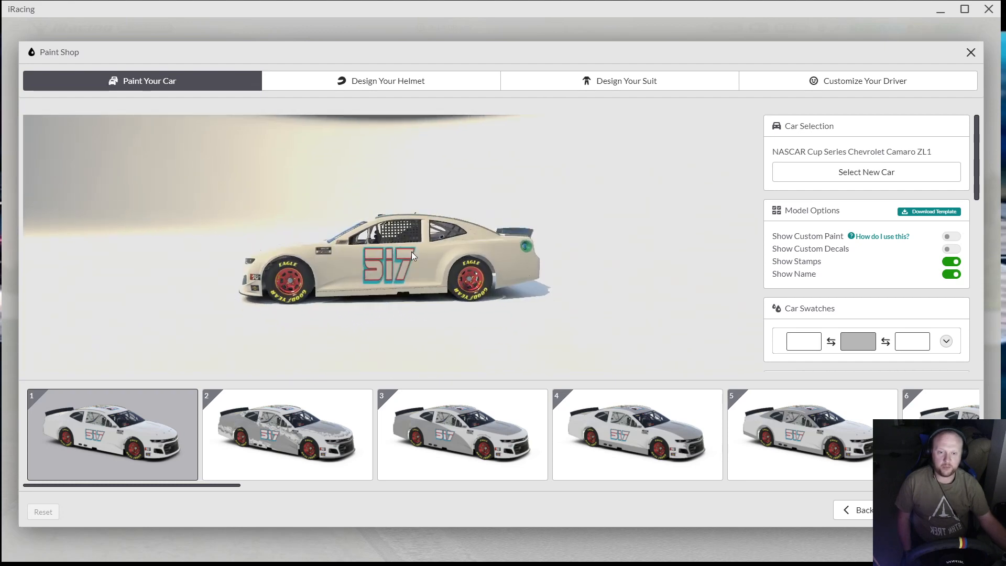
# Inspect the Camaro ZL1's rear quarter, front end and driver's side up close
pyautogui.moveTo(411, 251); pyautogui.dragTo(461, 288)
pyautogui.scroll(5, 464, 279)
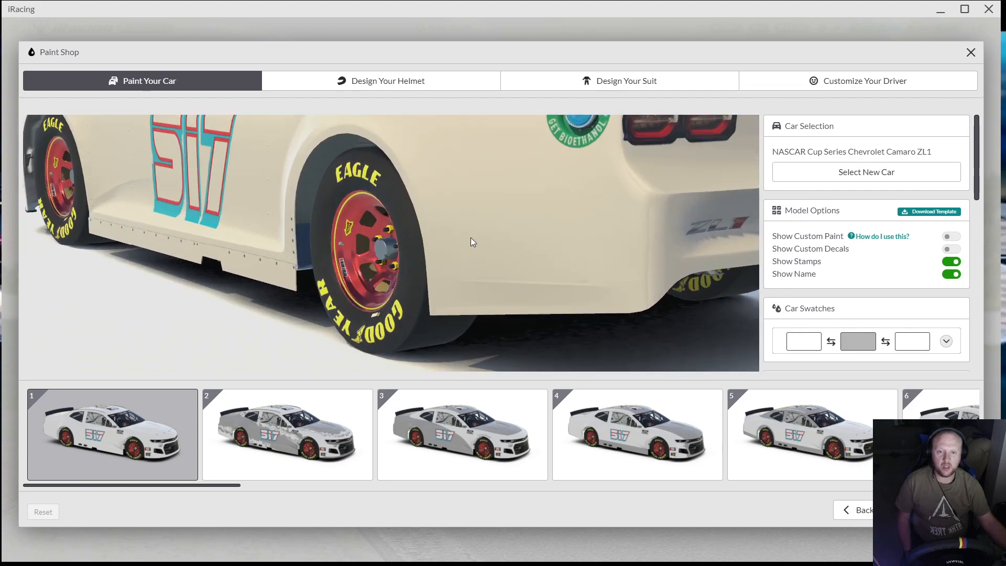
pyautogui.scroll(-5, 470, 237)
pyautogui.moveTo(471, 238); pyautogui.dragTo(592, 222)
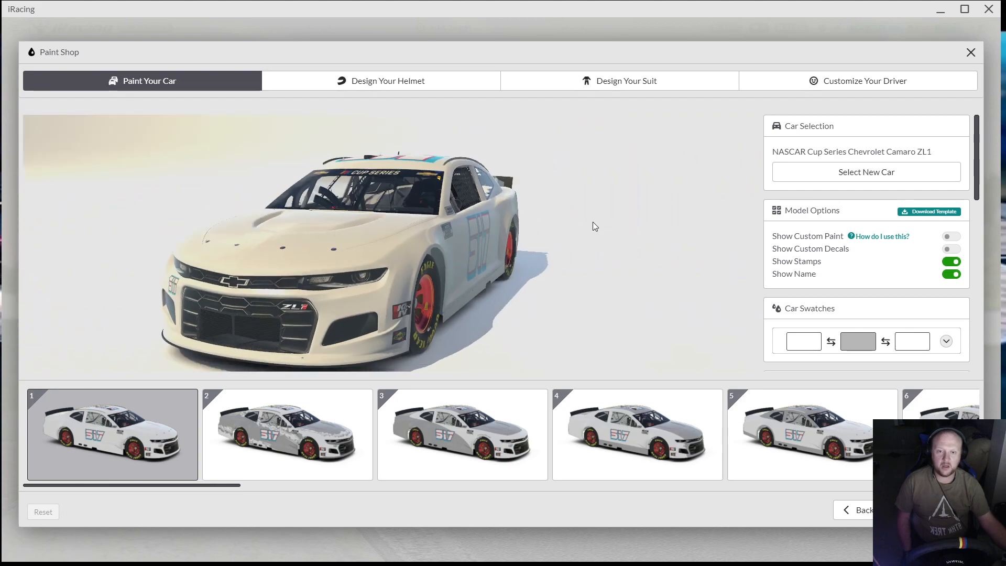
pyautogui.moveTo(442, 308); pyautogui.dragTo(419, 285)
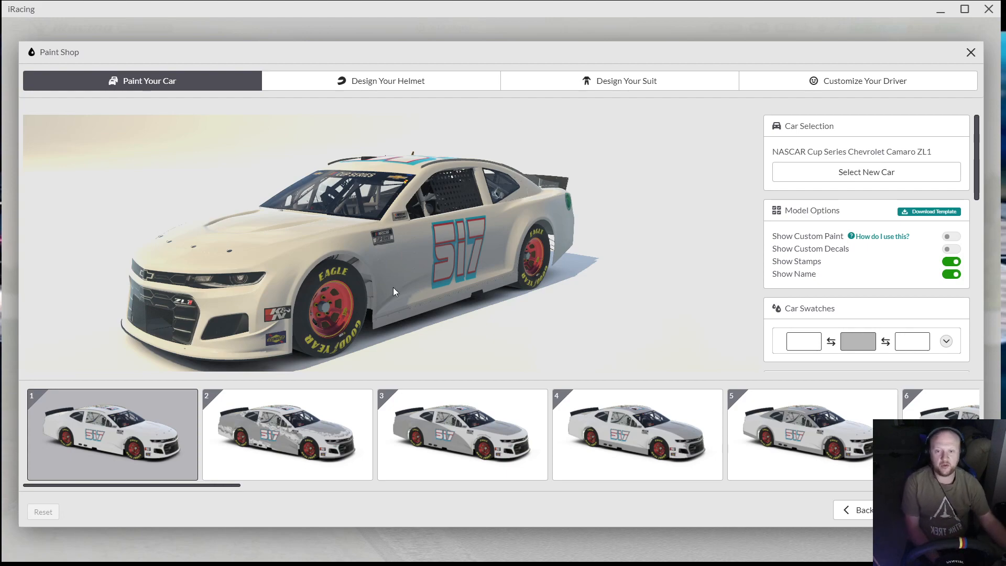
pyautogui.moveTo(394, 287); pyautogui.dragTo(366, 130)
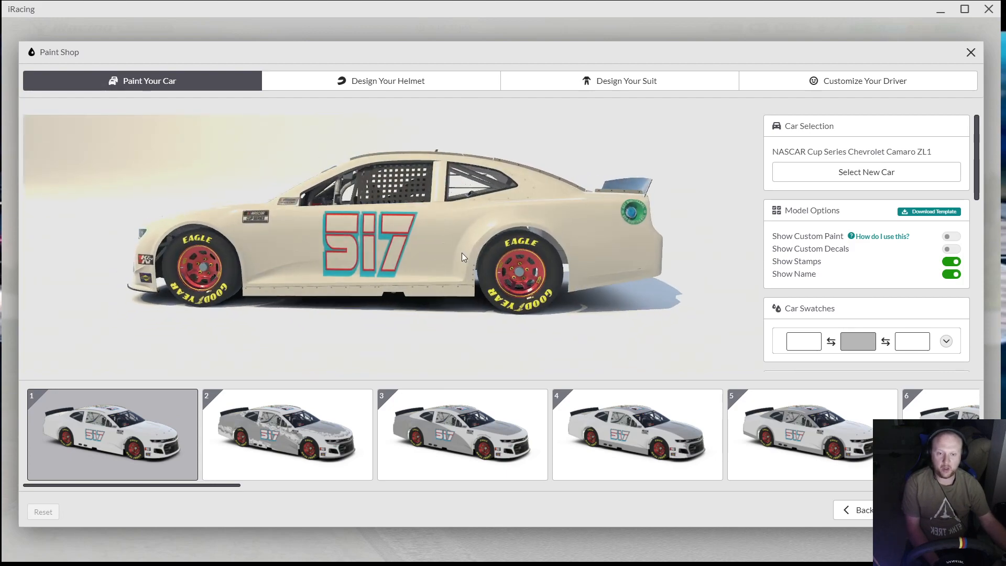
pyautogui.moveTo(461, 254); pyautogui.dragTo(465, 278)
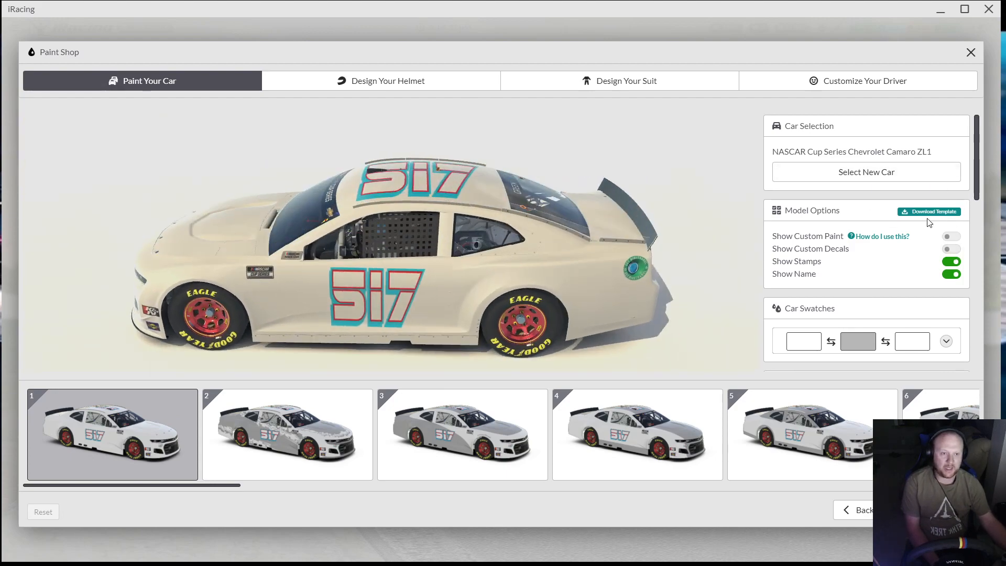
# Minimize iRacing, switch to File Explorer and open the iRacing Custom Cars folder in Pictures
pyautogui.click(941, 10)
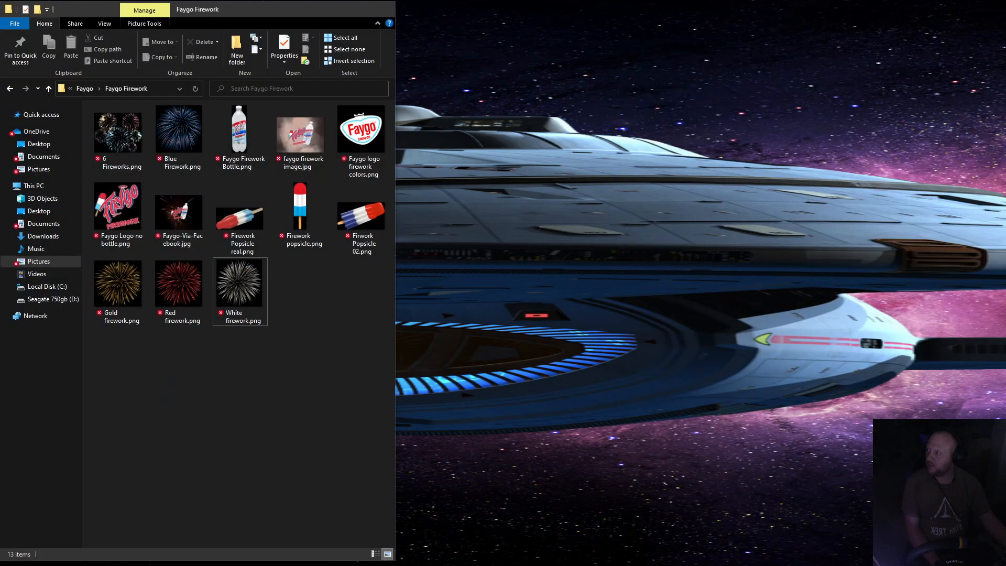
pyautogui.hotkey('alt', 'Tab')
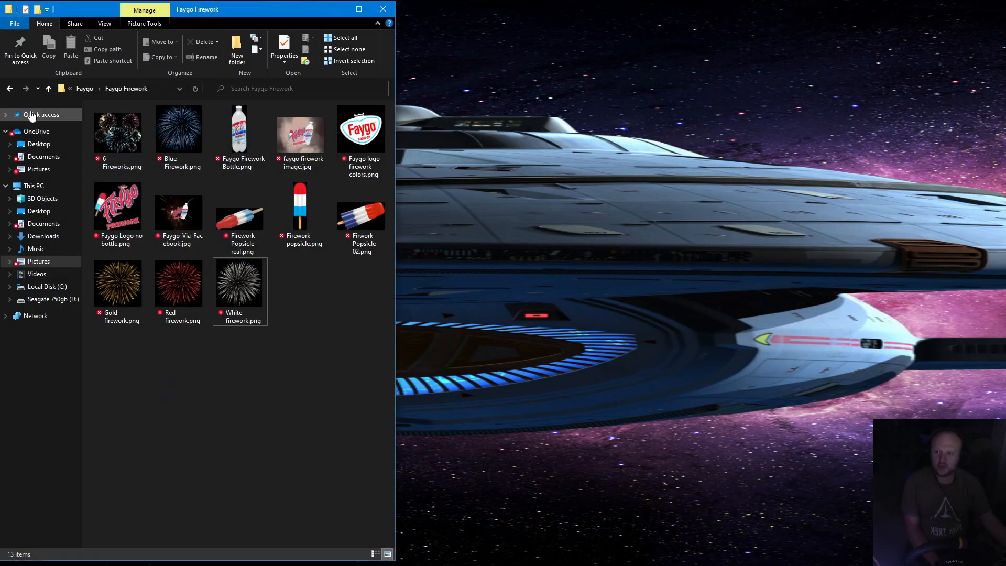
pyautogui.click(45, 224)
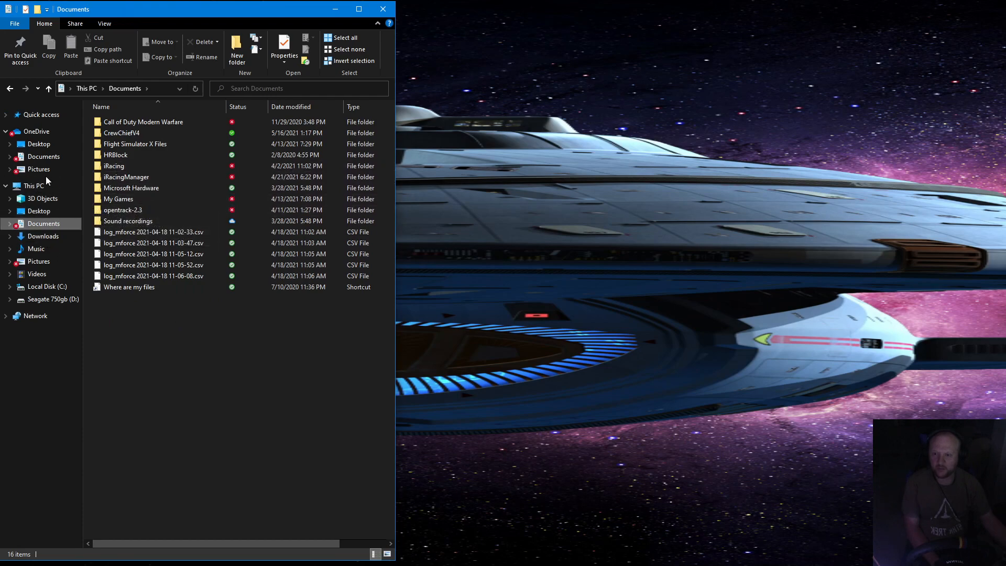
pyautogui.click(47, 262)
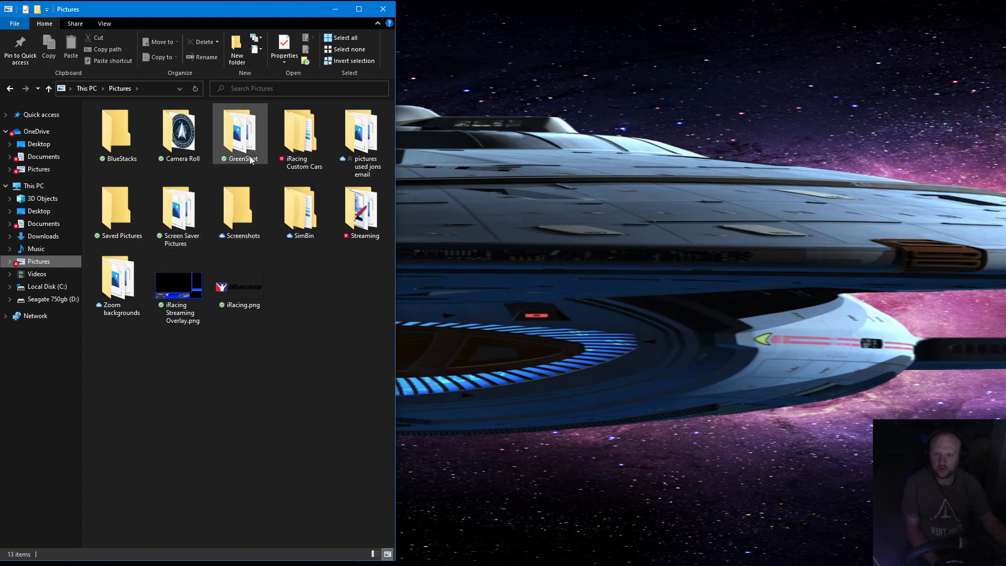
pyautogui.click(308, 146)
pyautogui.doubleClick(308, 145)
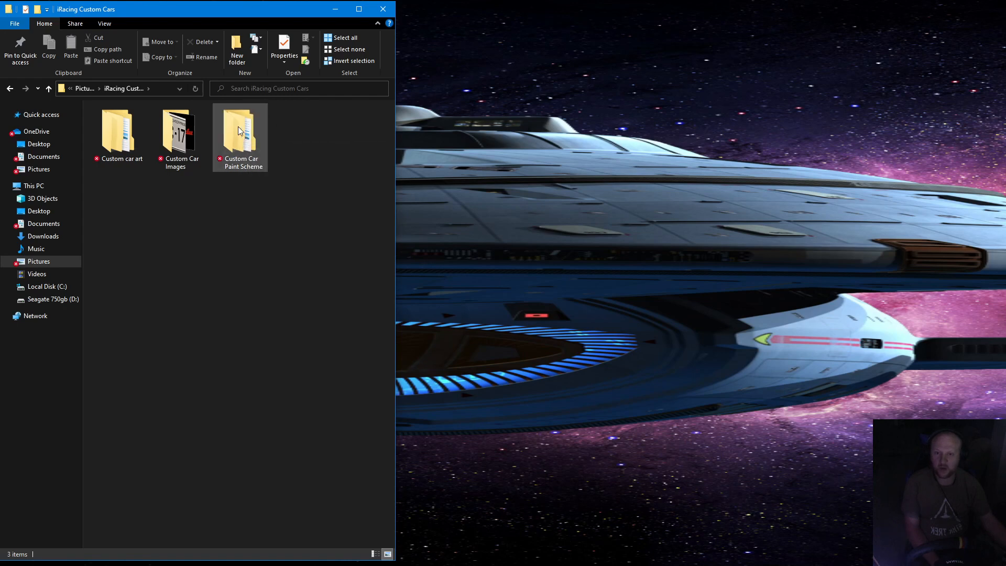
# Open Custom Car Paint Scheme, its Cup Chevy folder and Faygo Firework, and select Chevrolet Camaro ZL1 Gen 6.psd
pyautogui.moveTo(234, 140)
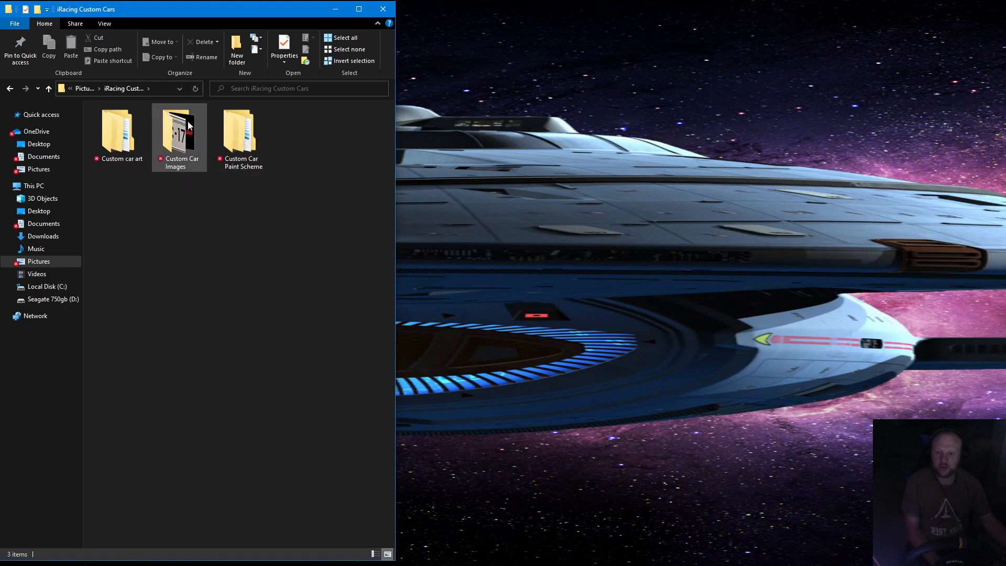
pyautogui.moveTo(177, 131)
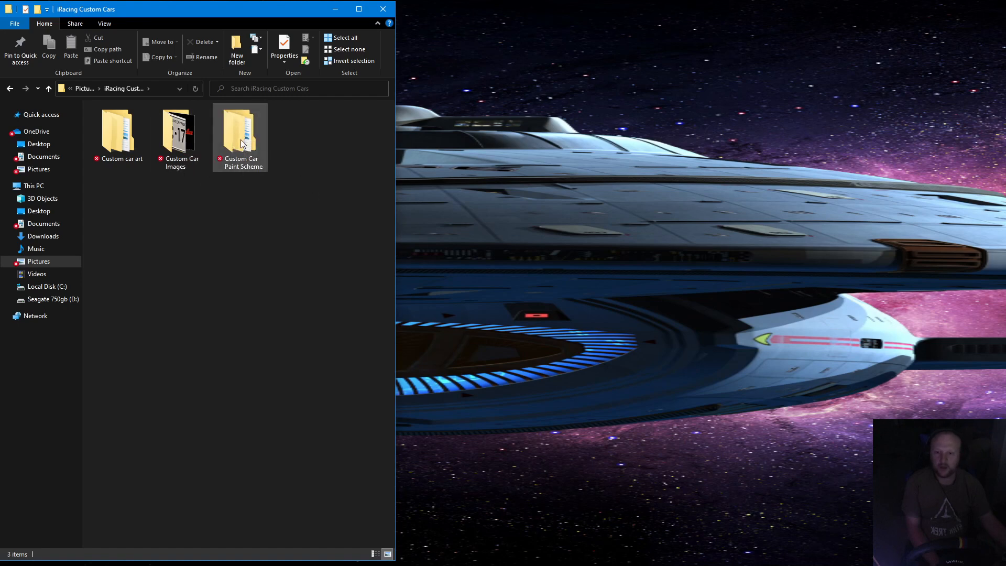
pyautogui.doubleClick(241, 141)
pyautogui.doubleClick(240, 139)
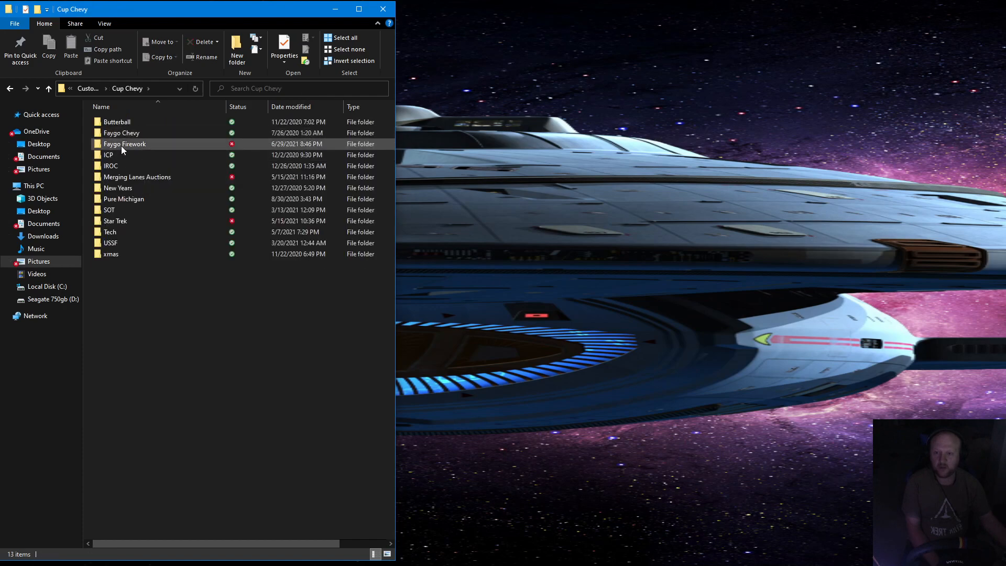
pyautogui.doubleClick(121, 144)
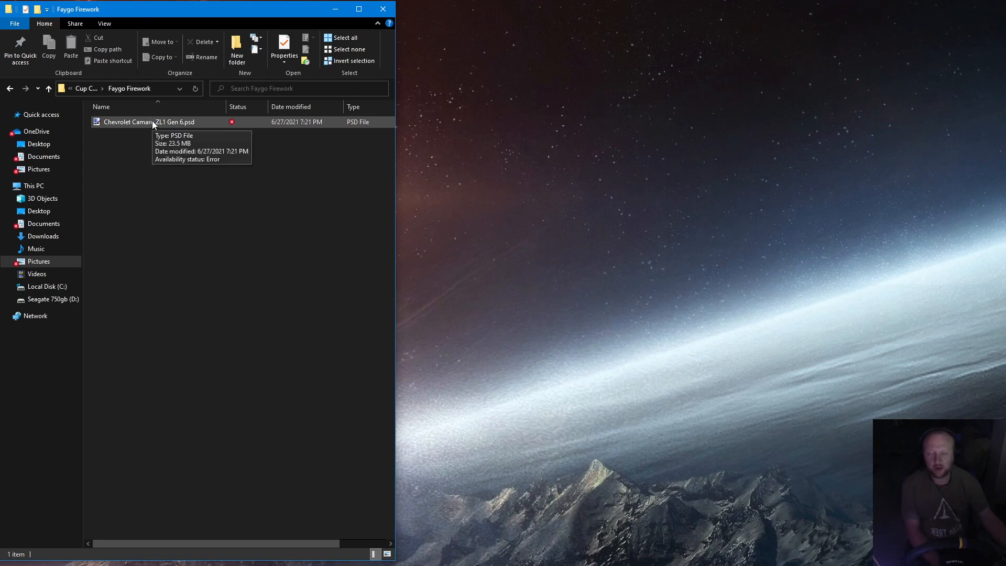
pyautogui.click(120, 121)
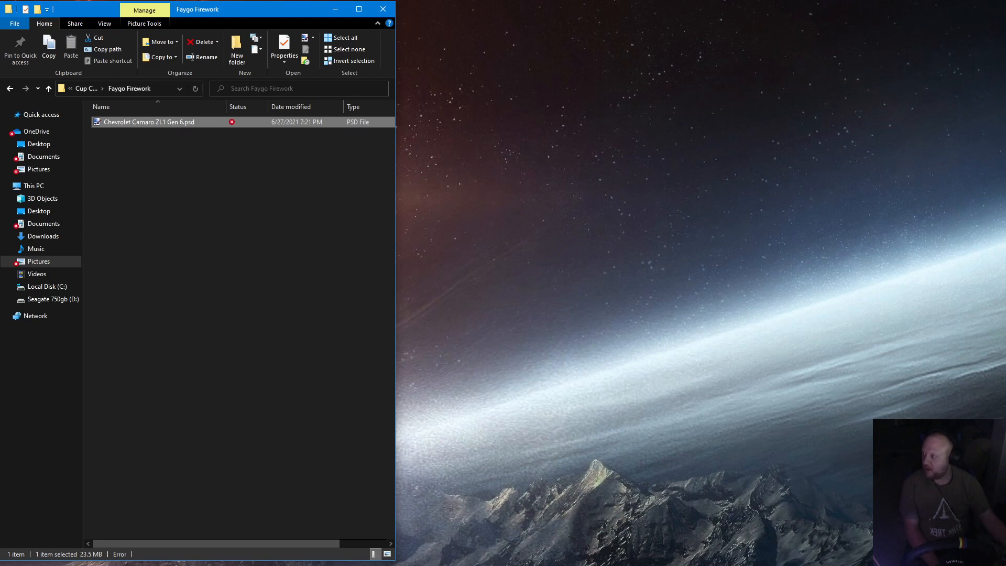
# Switch to paint.net and open Chevrolet Camaro ZL1 Gen 6.psd from the Faygo Firework folder
pyautogui.hotkey('alt', 'Tab')
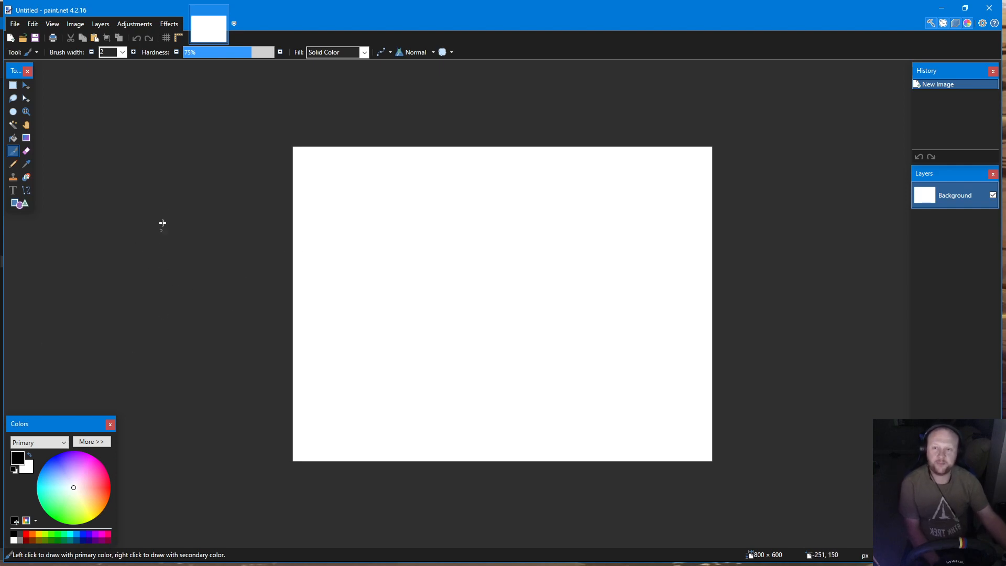
pyautogui.click(23, 38)
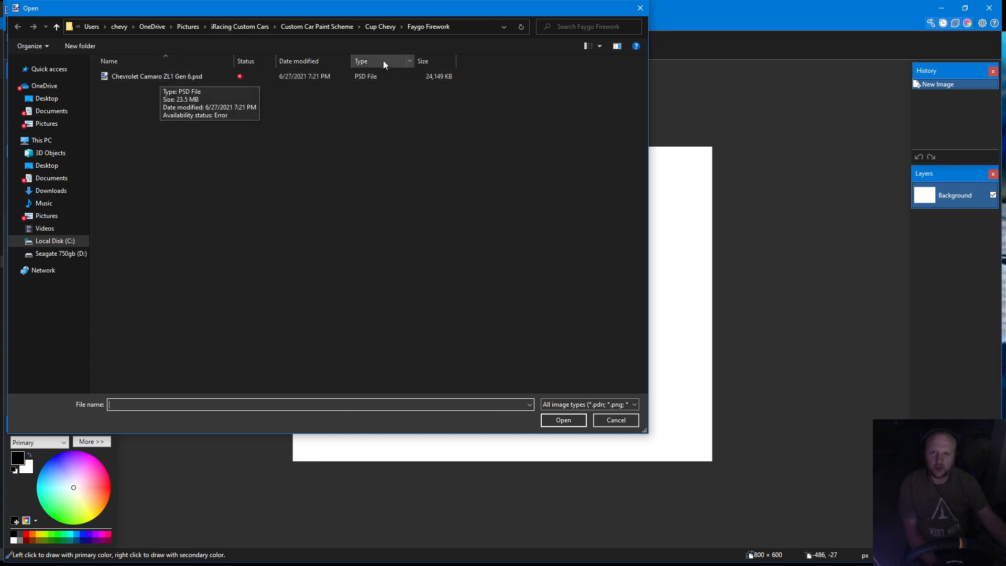
pyautogui.click(165, 76)
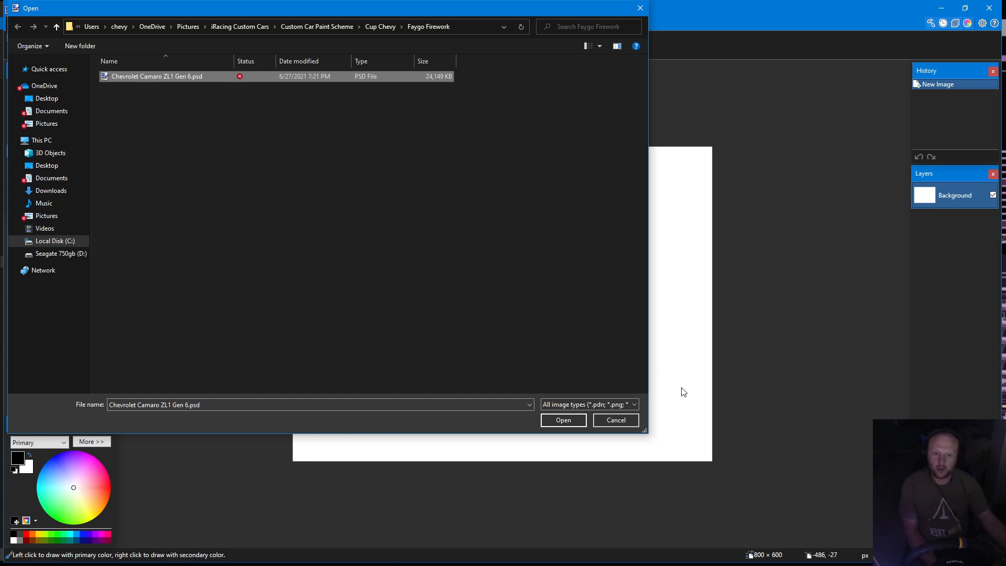
pyautogui.click(560, 419)
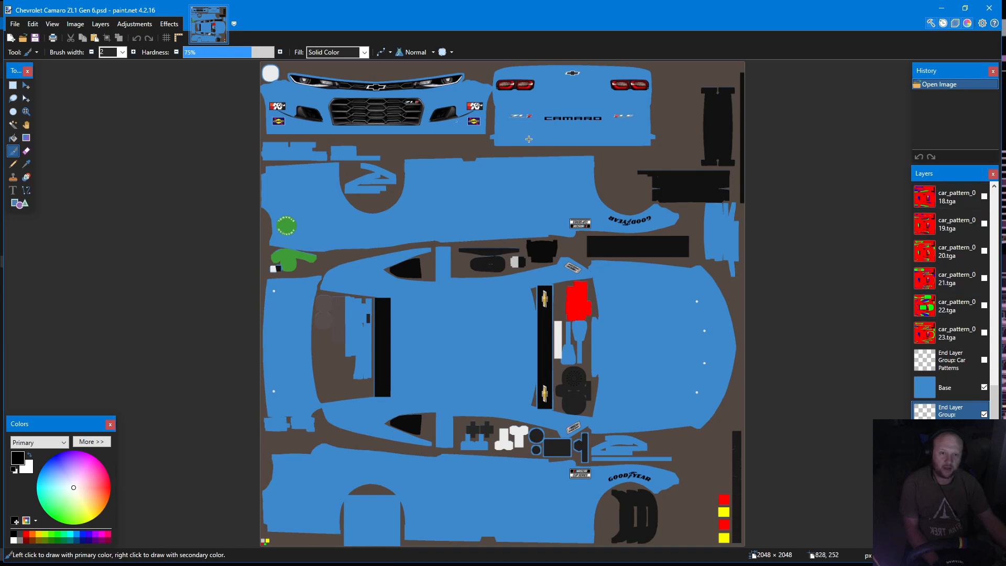
# Look through the template's layer stack, from the Custom Spec Map group down to the car pattern layers
pyautogui.scroll(10, 964, 294)
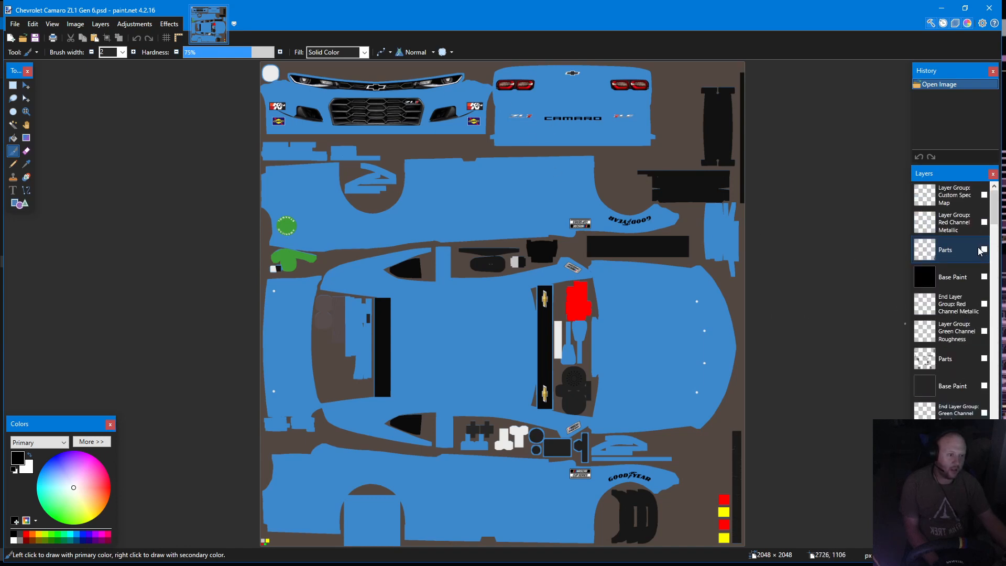
pyautogui.scroll(-3, 970, 205)
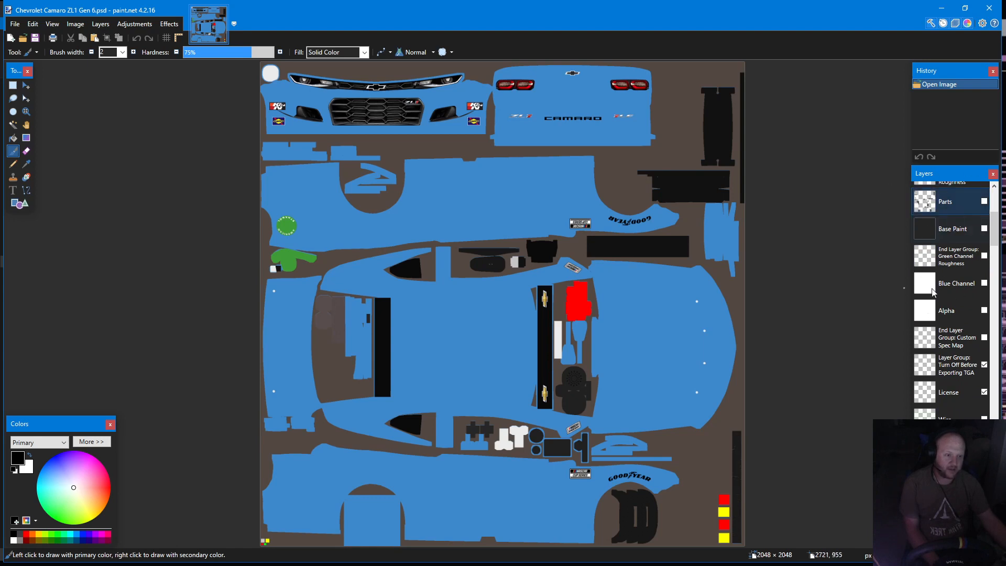
pyautogui.scroll(-6, 931, 283)
pyautogui.scroll(-6, 943, 282)
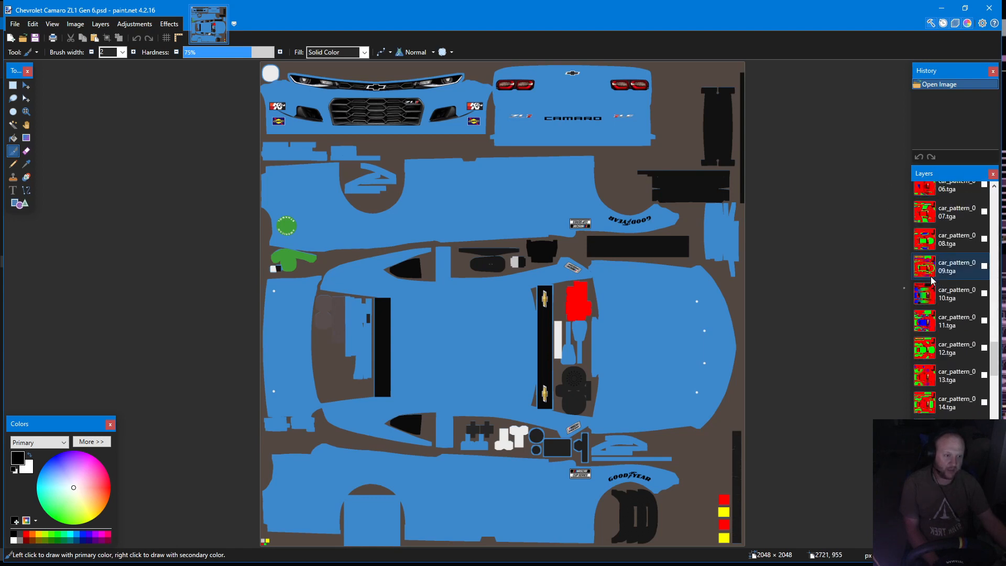
pyautogui.scroll(5, 954, 283)
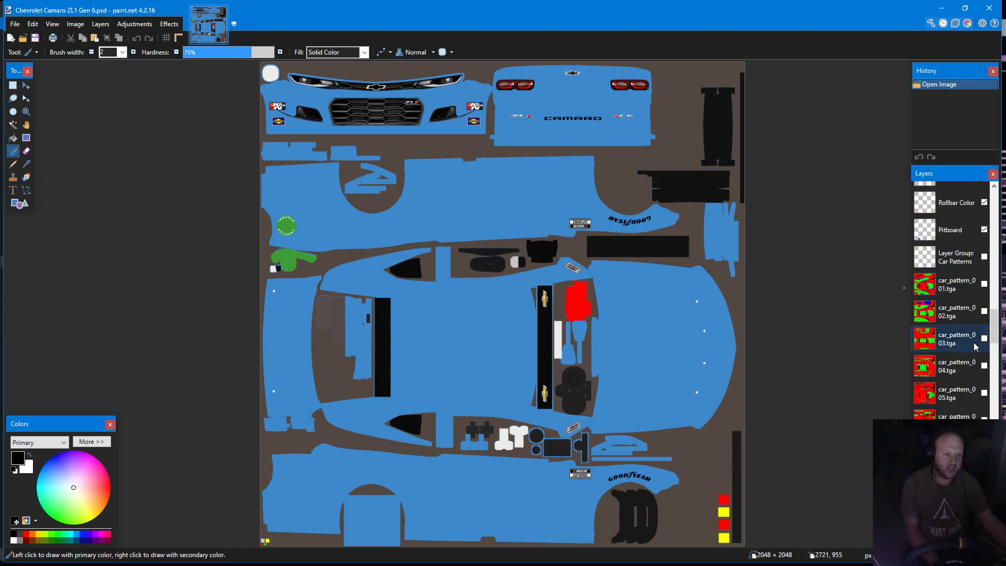
pyautogui.scroll(-1, 966, 341)
pyautogui.scroll(1, 969, 303)
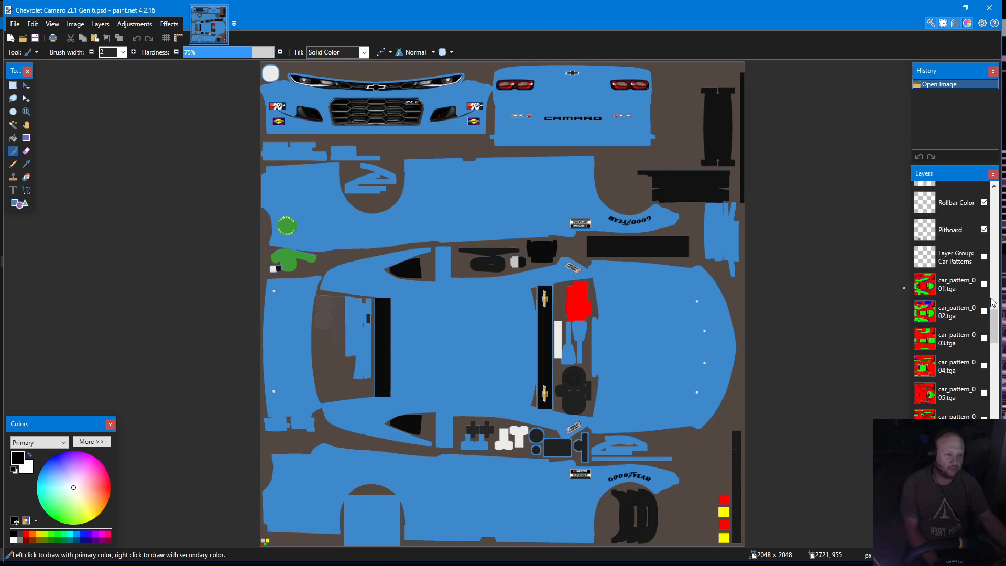
# Preview the car_pattern_001, car_pattern_002 and car_pattern_003 layers on the template, hiding each one again
pyautogui.click(985, 284)
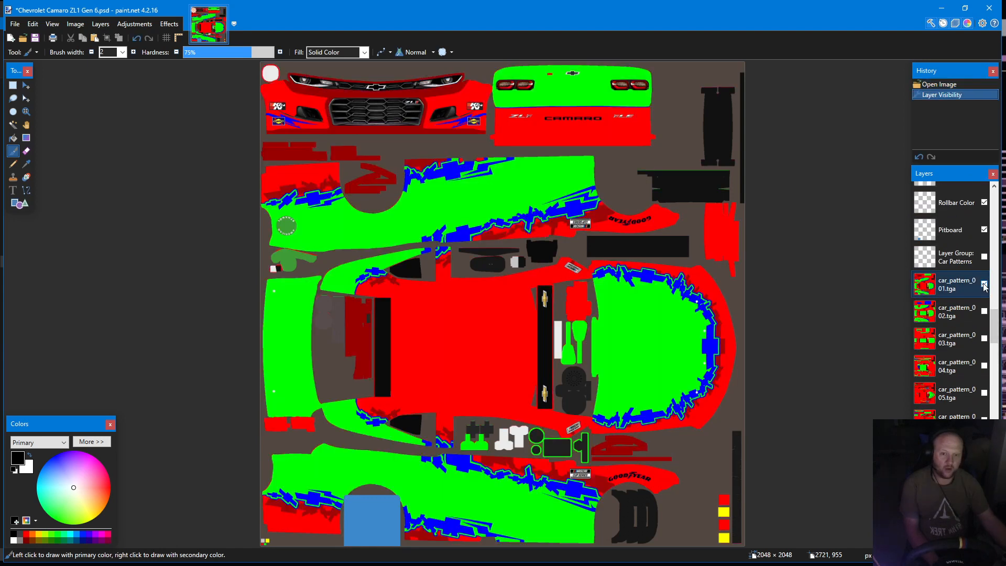
pyautogui.click(984, 285)
pyautogui.click(984, 284)
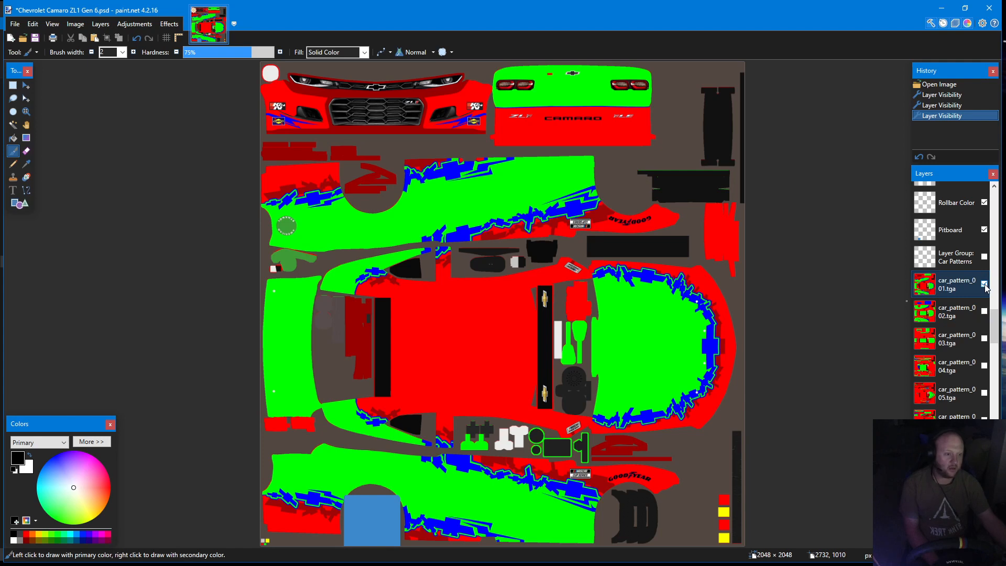
pyautogui.click(984, 311)
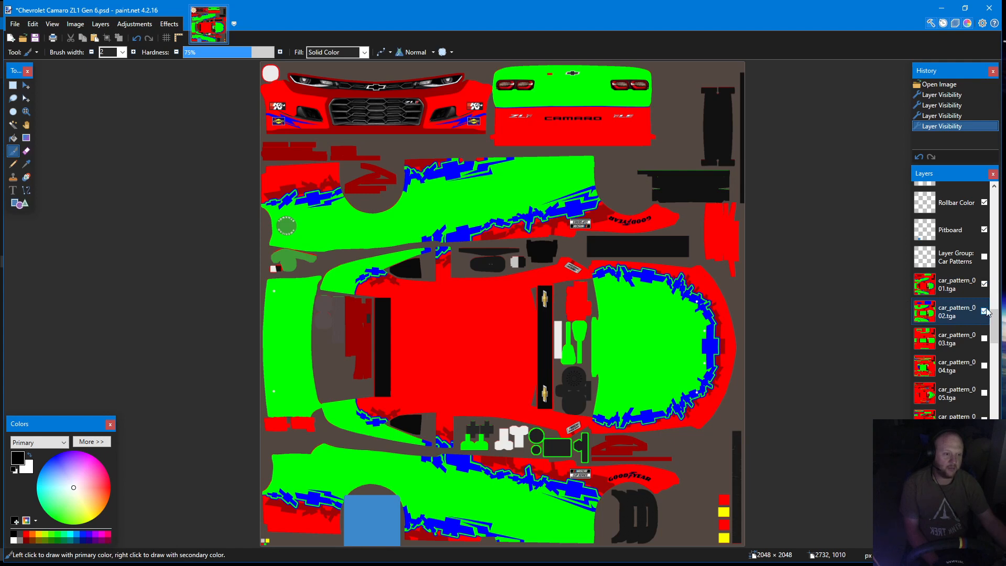
pyautogui.click(984, 338)
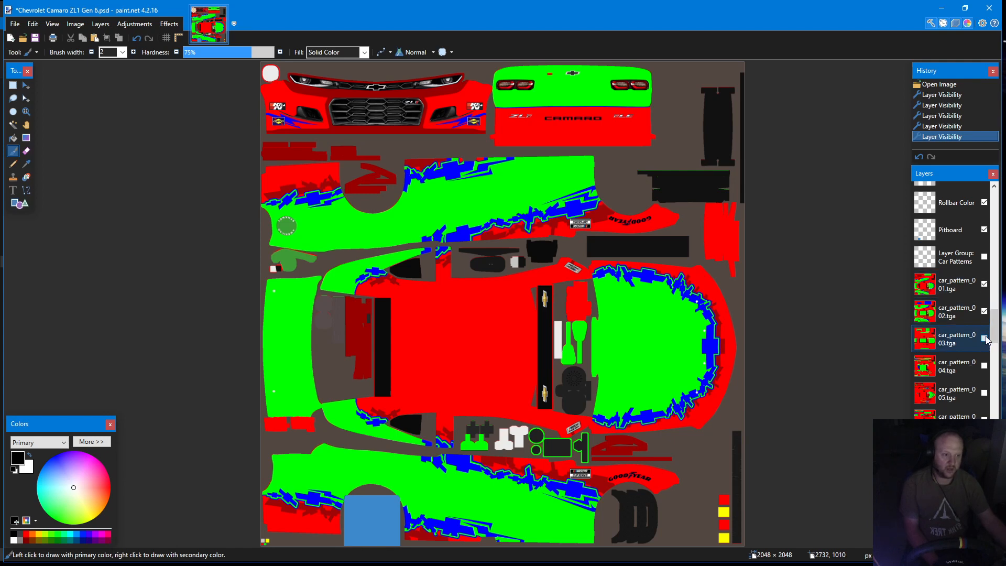
pyautogui.click(984, 284)
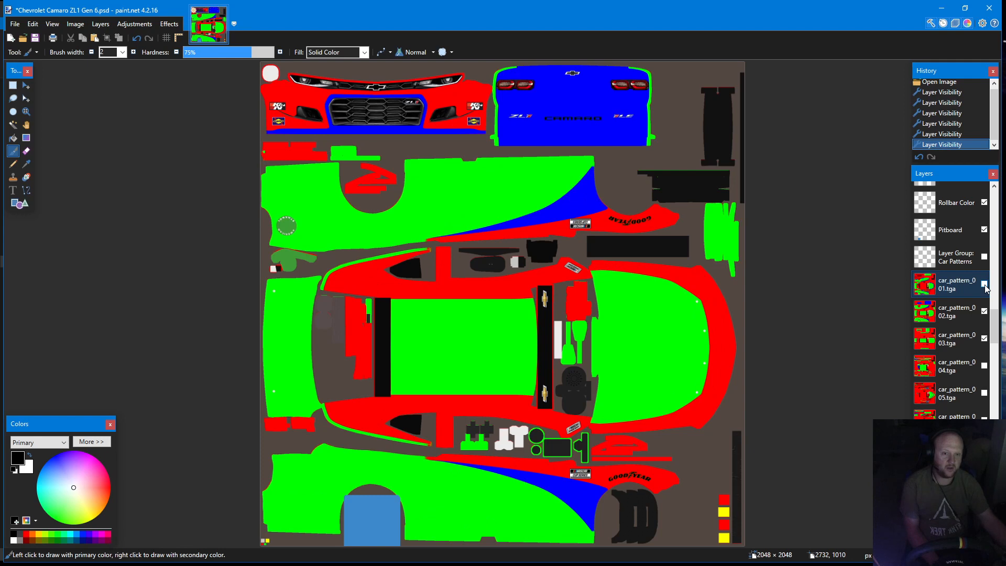
pyautogui.click(954, 316)
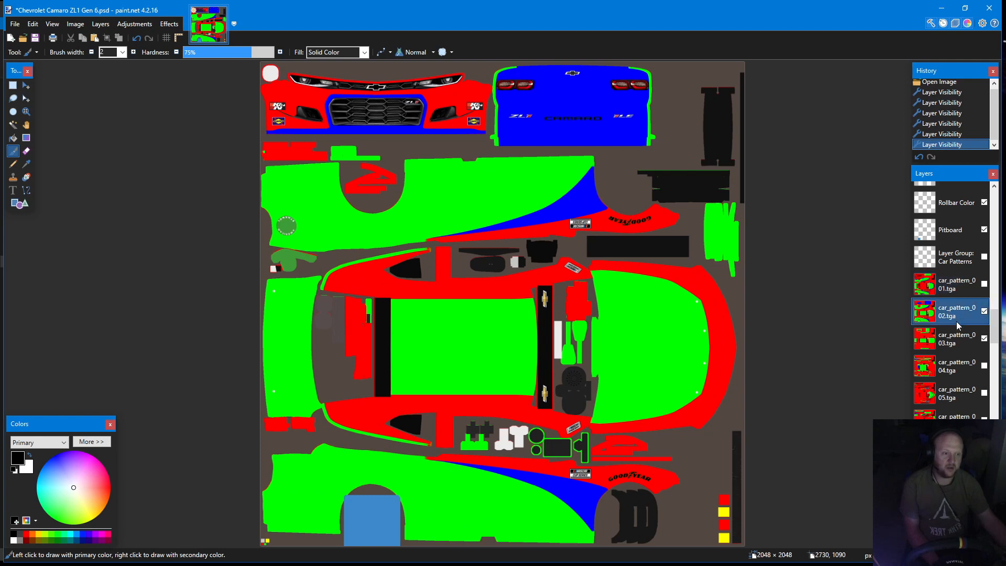
pyautogui.click(984, 310)
pyautogui.click(985, 338)
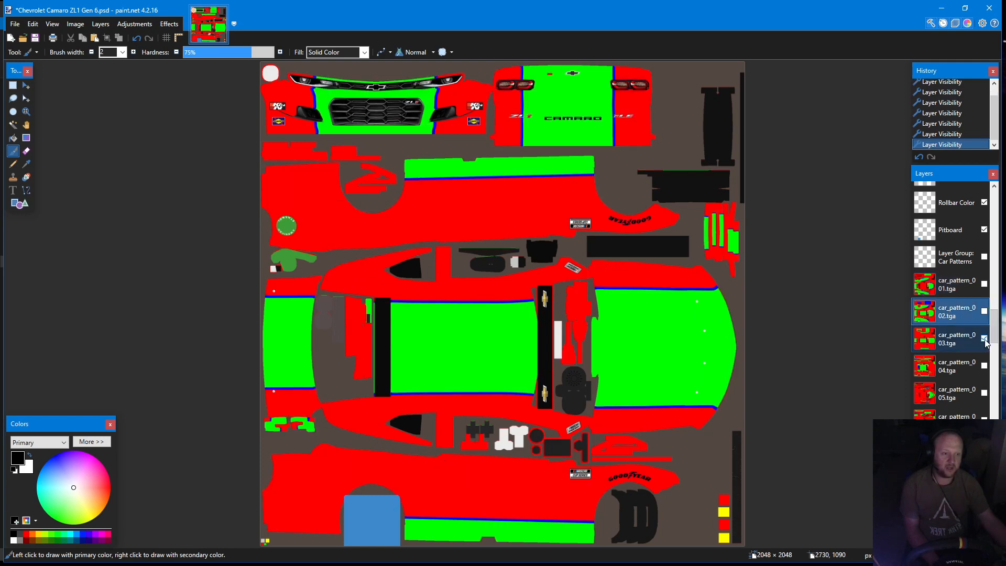
# Preview the car_pattern_008 layer on the template and hide it again
pyautogui.scroll(-3, 962, 338)
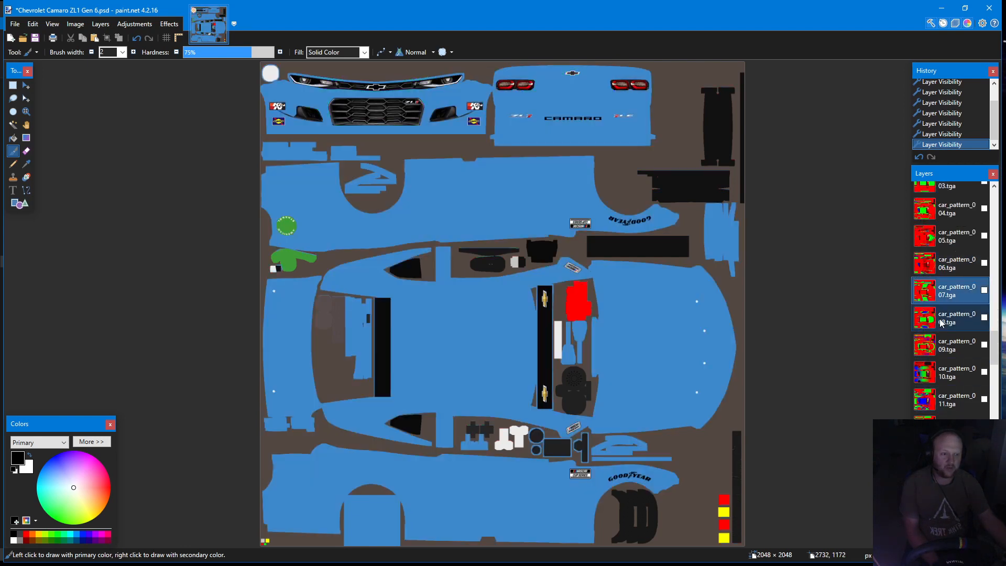
pyautogui.click(945, 321)
pyautogui.click(984, 318)
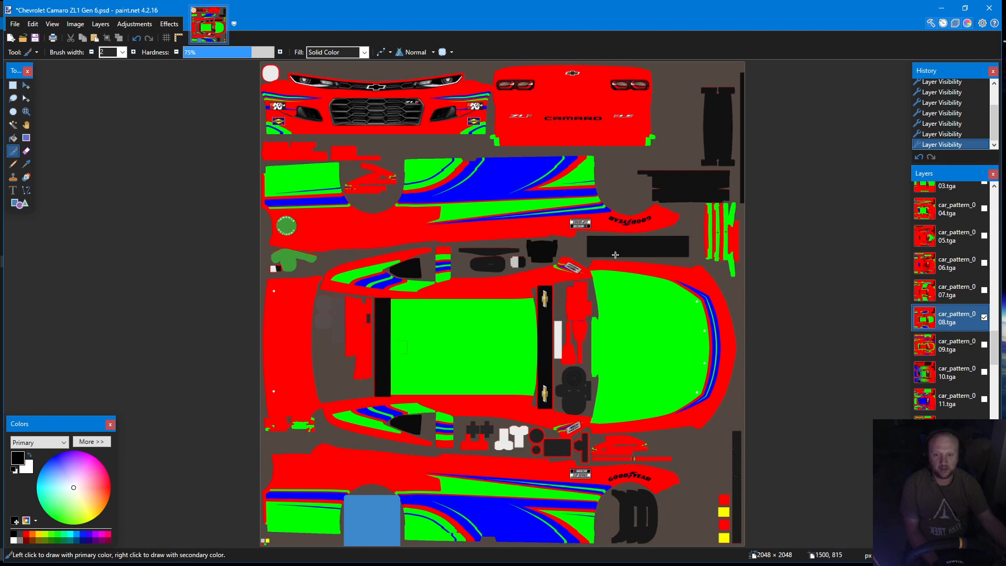
pyautogui.click(984, 317)
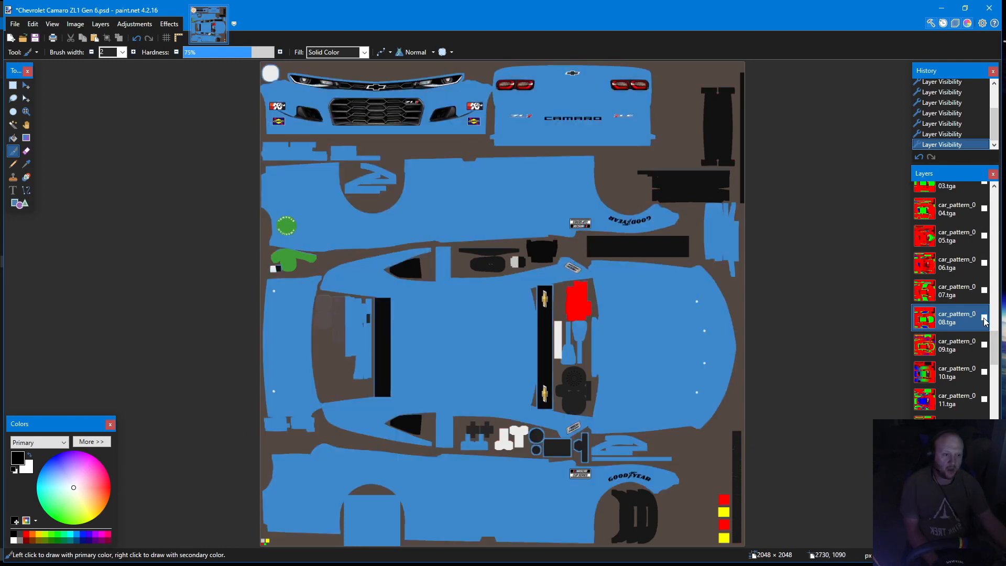
# Add a new layer above car_pattern_001 and name it "Gradient Red to white"
pyautogui.scroll(3, 941, 299)
pyautogui.click(941, 291)
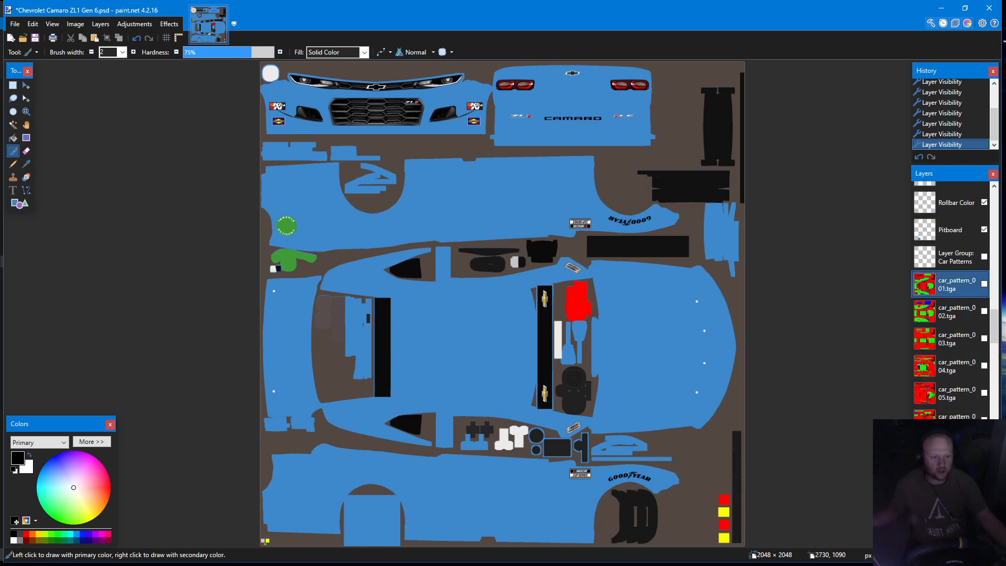
pyautogui.hotkey('ctrl', 'shift', 'n')
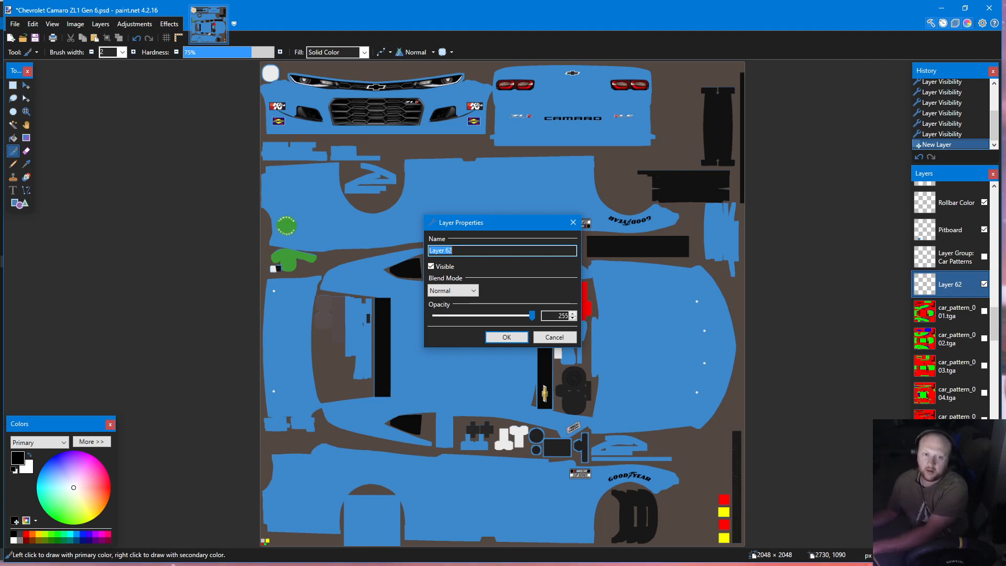
pyautogui.write('Gradient Red to whit')
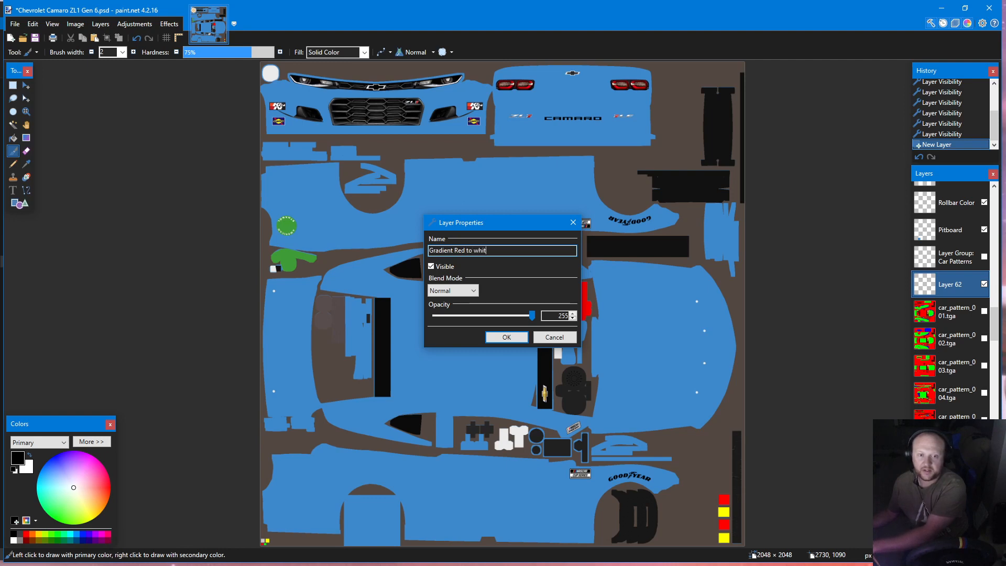
pyautogui.press('BackSpace')
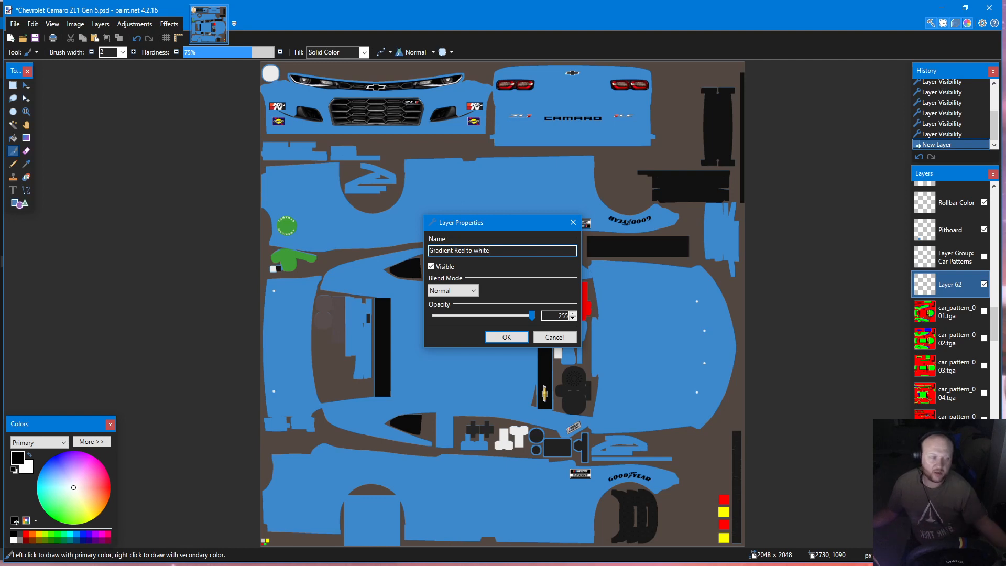
pyautogui.click(507, 337)
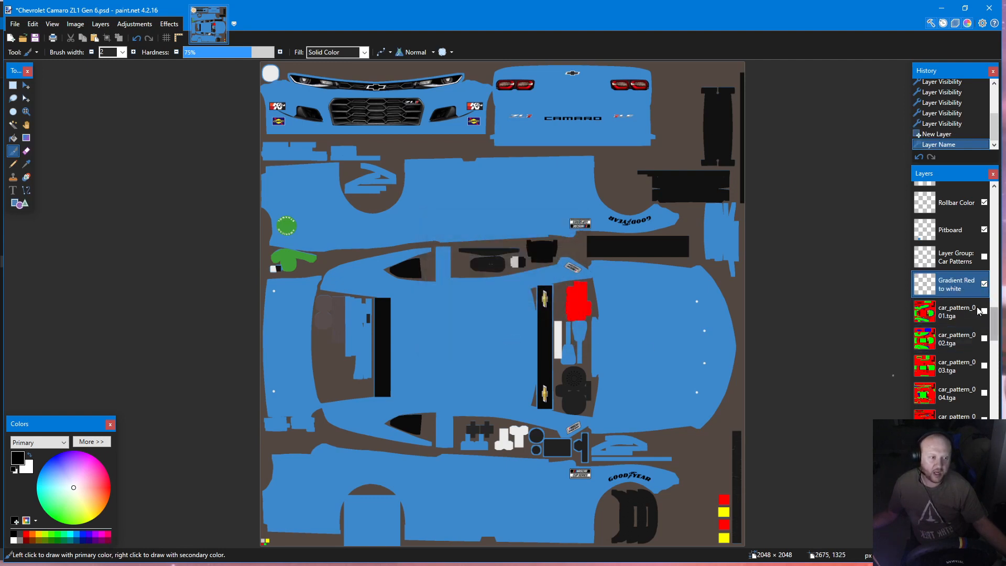
# Move the Gradient Red to white layer down the stack to directly below car_pattern_004
pyautogui.moveTo(956, 291); pyautogui.dragTo(961, 388)
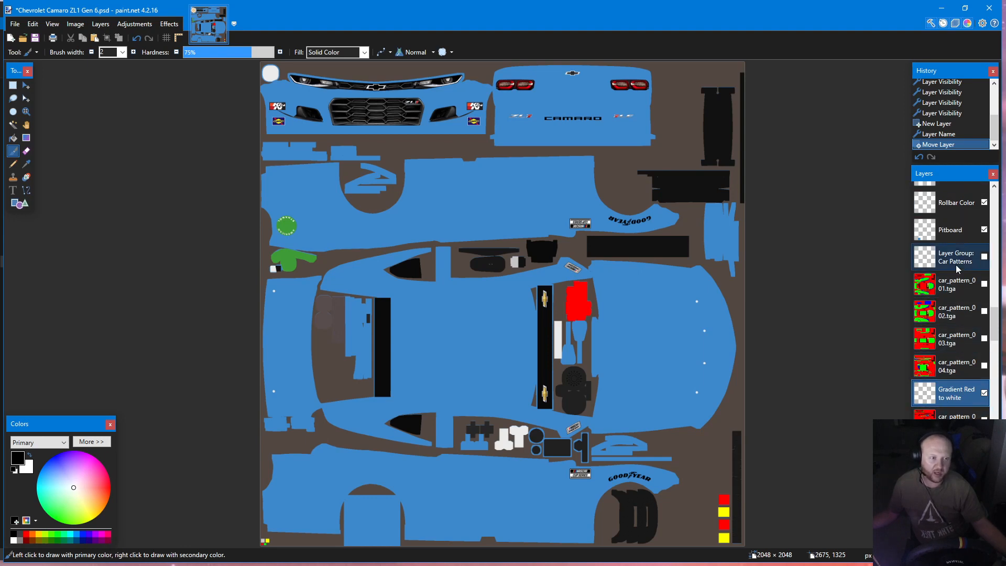
pyautogui.scroll(3, 956, 315)
pyautogui.scroll(-3, 948, 356)
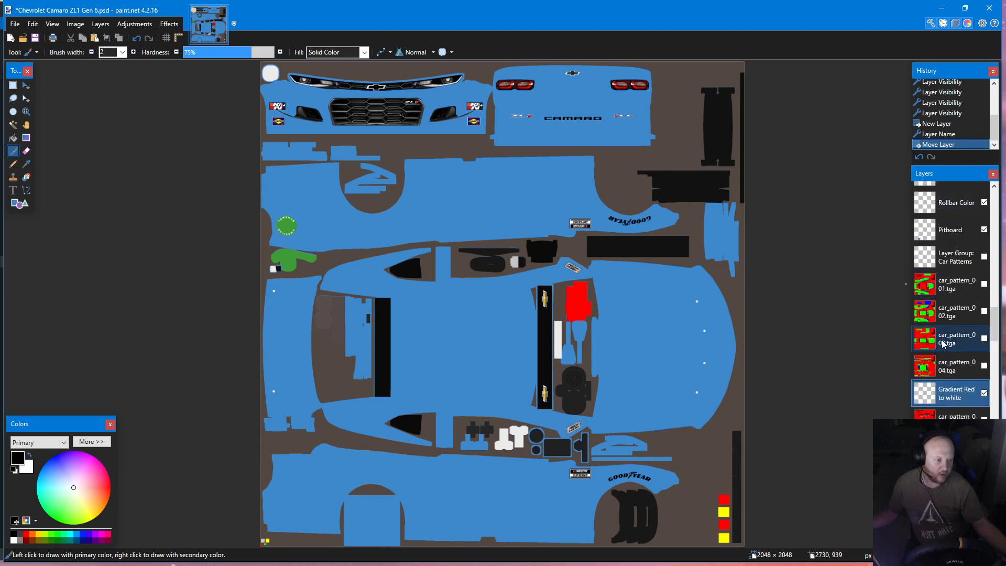
pyautogui.click(951, 238)
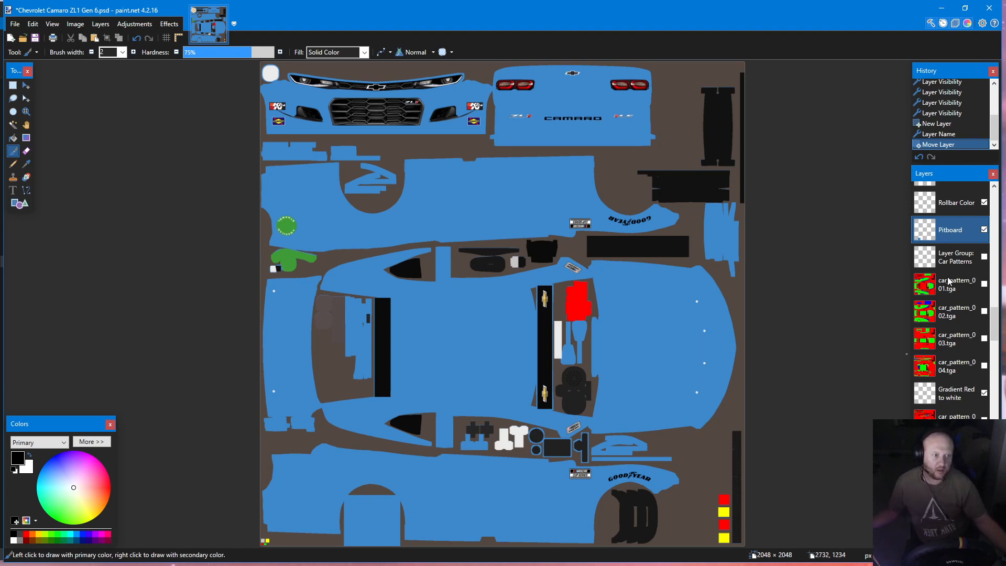
# Add a new layer above Gradient Red to white and name it "Gradient Blue to white"
pyautogui.click(943, 400)
pyautogui.hotkey('ctrl', 'shift', 'n')
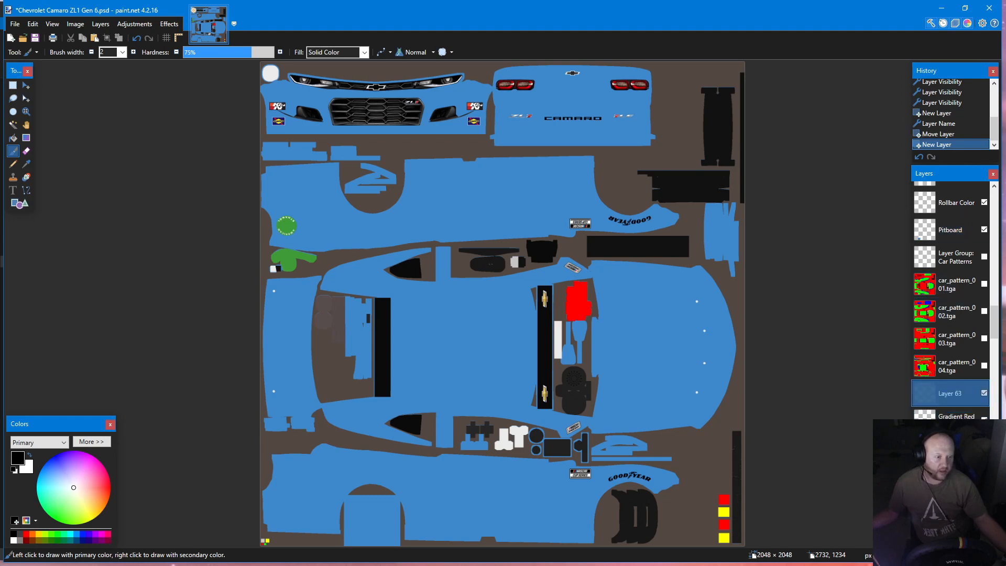
pyautogui.press('F4')
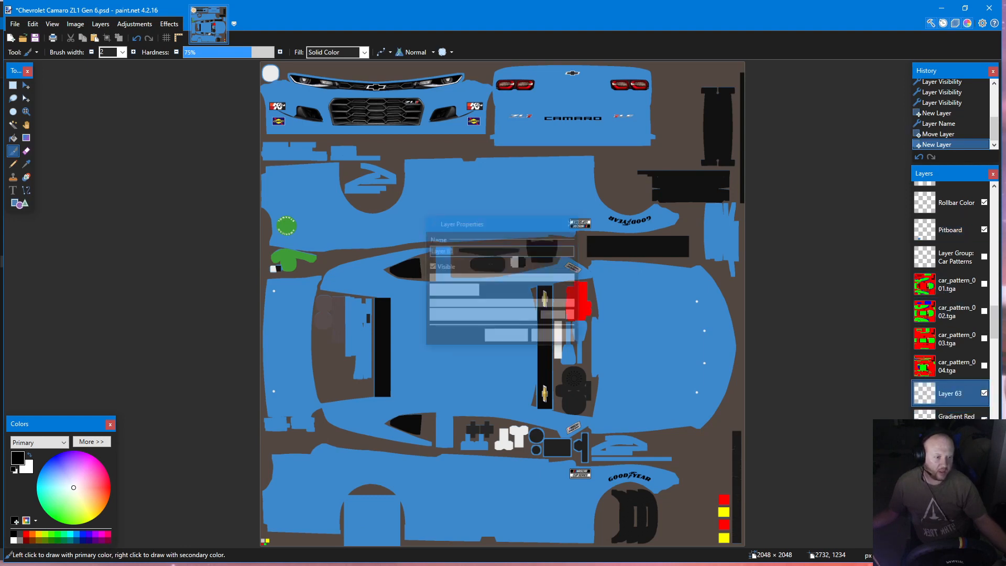
pyautogui.write('Gradient')
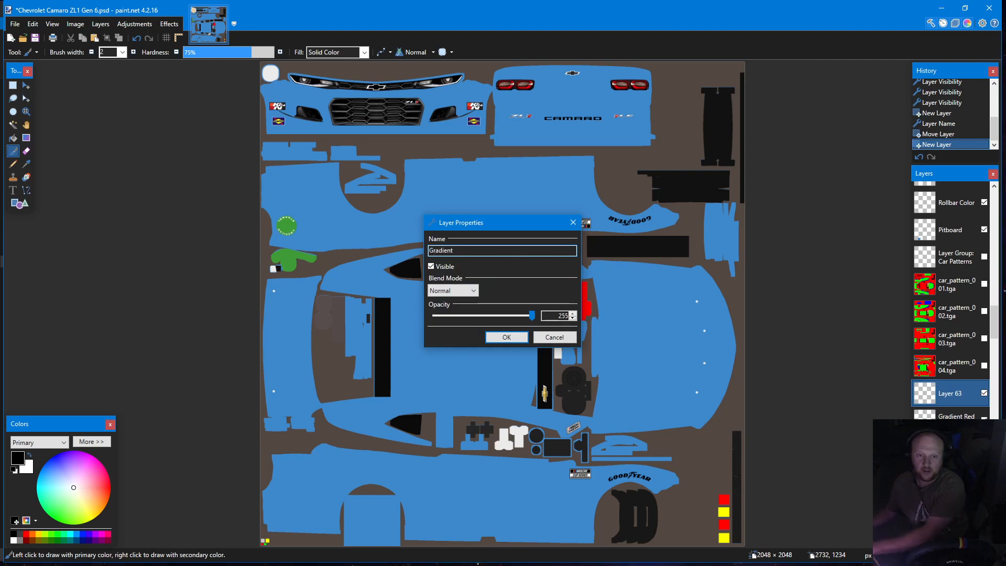
pyautogui.write(' Blue to white')
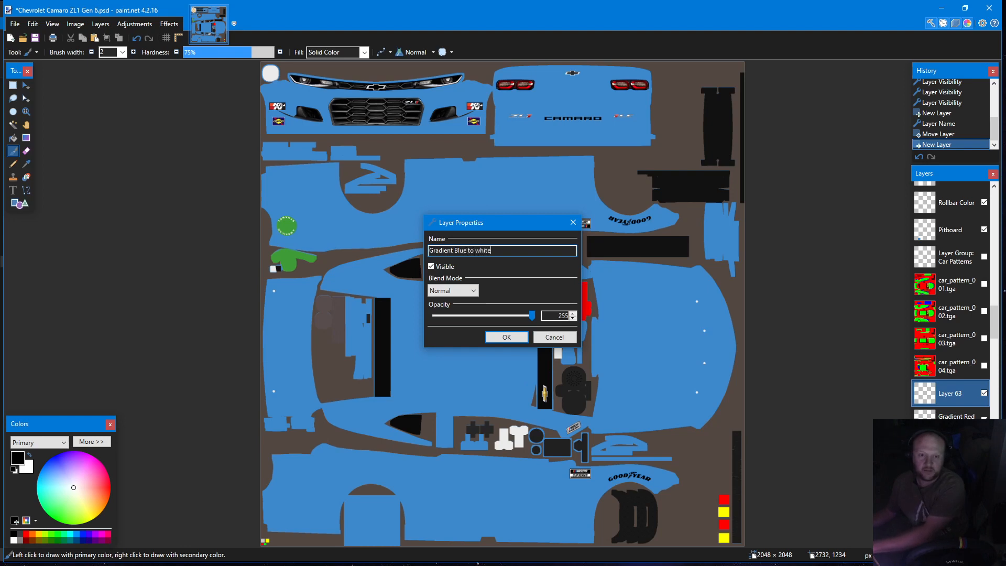
pyautogui.press('Return')
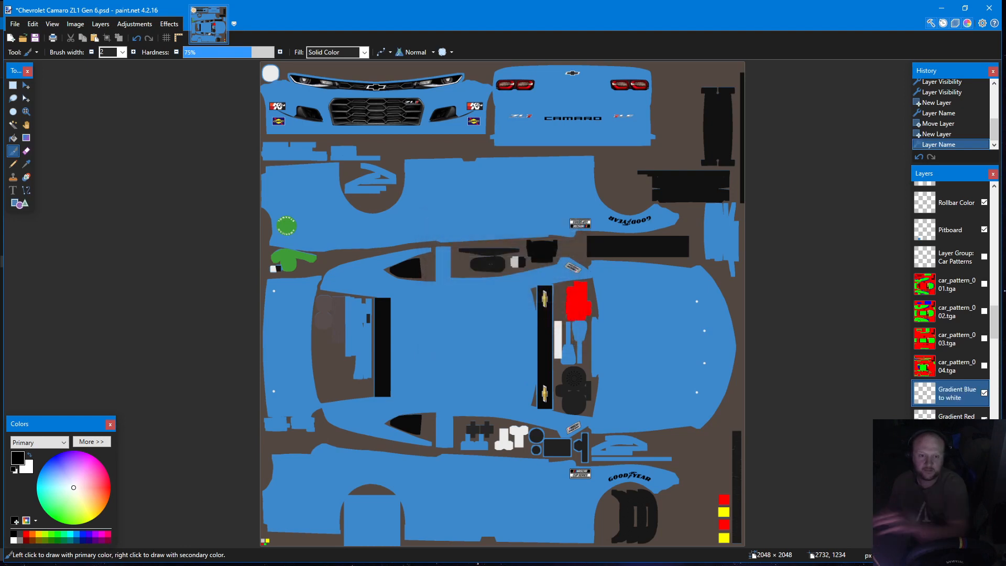
# Draw a red-to-white linear gradient on the Gradient Red to white layer, from the hood's front tip to the car's rear edge
pyautogui.scroll(-3, 924, 250)
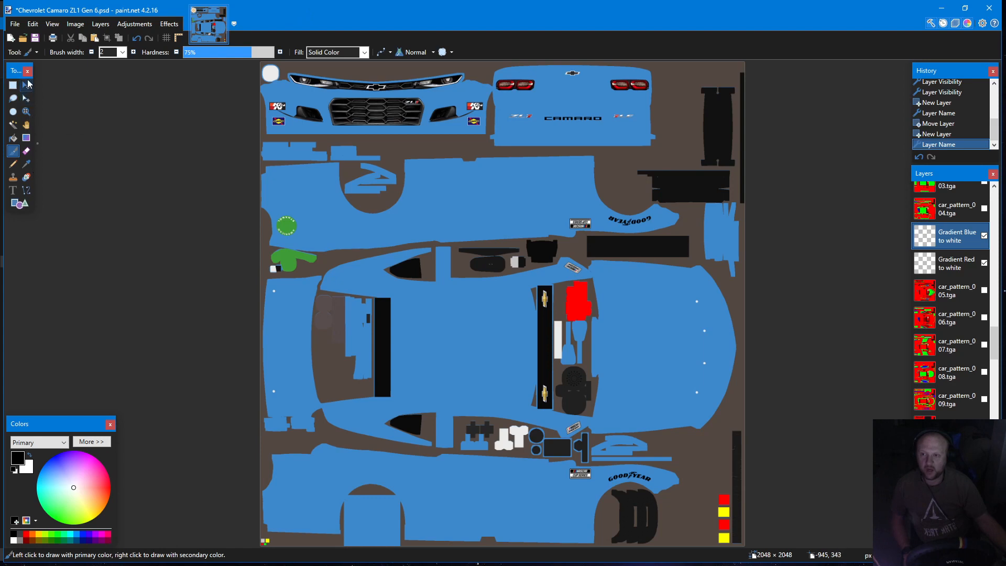
pyautogui.click(26, 138)
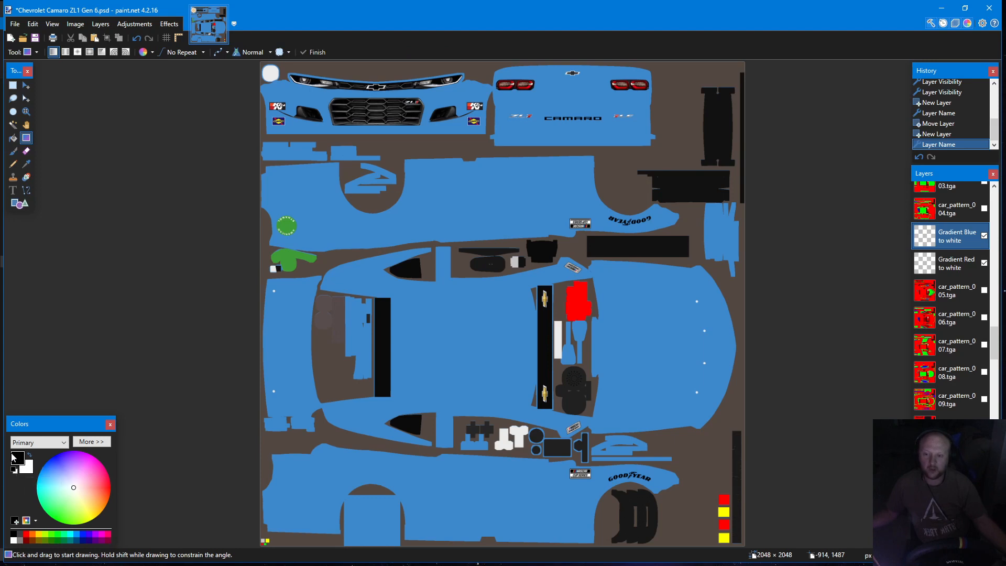
pyautogui.click(25, 534)
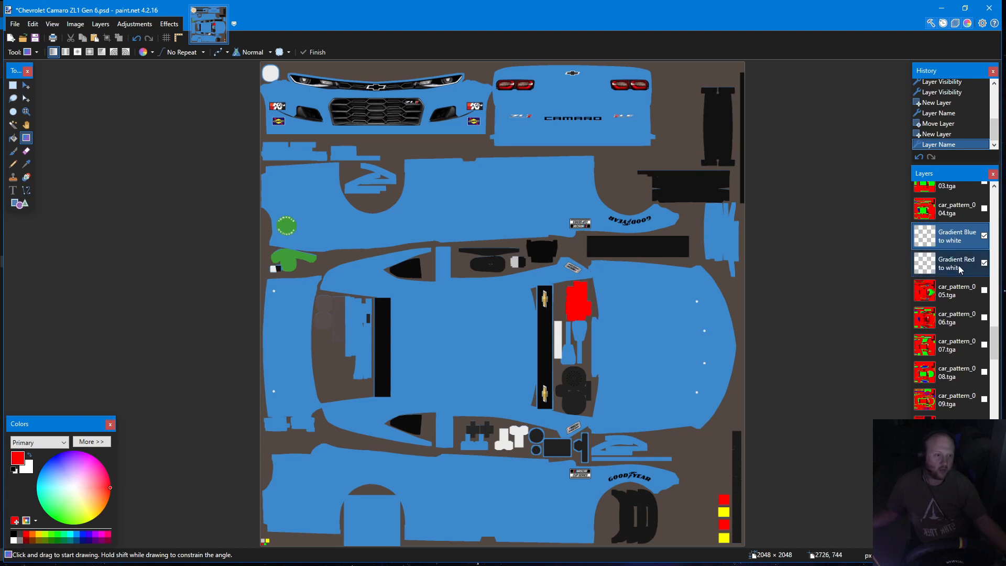
pyautogui.click(949, 270)
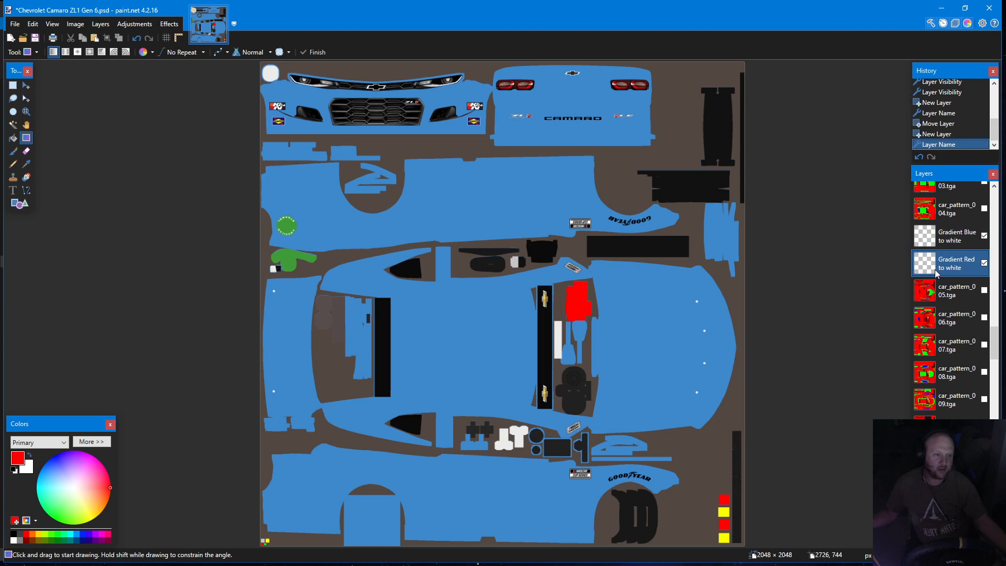
pyautogui.click(735, 349)
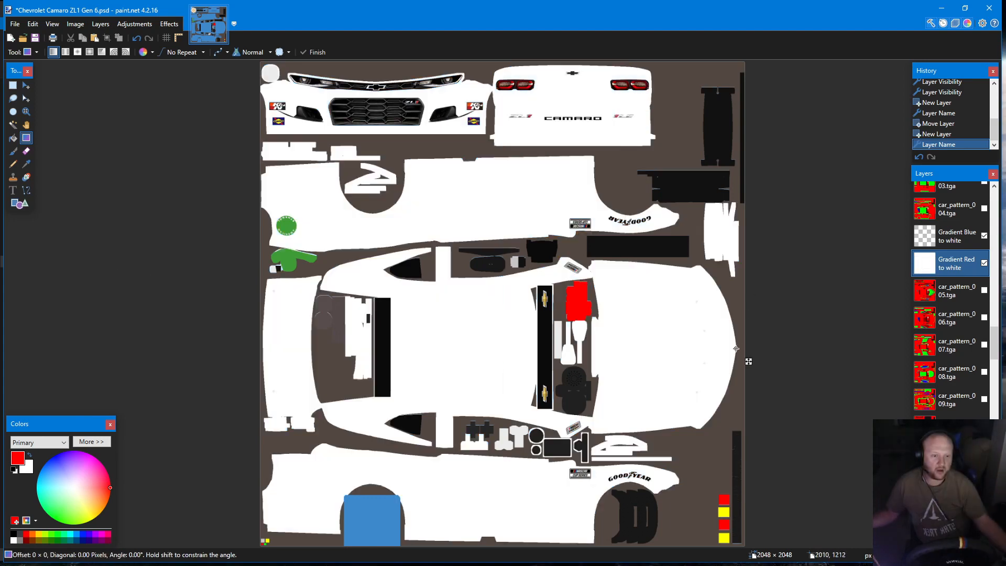
pyautogui.moveTo(735, 348); pyautogui.dragTo(261, 347)
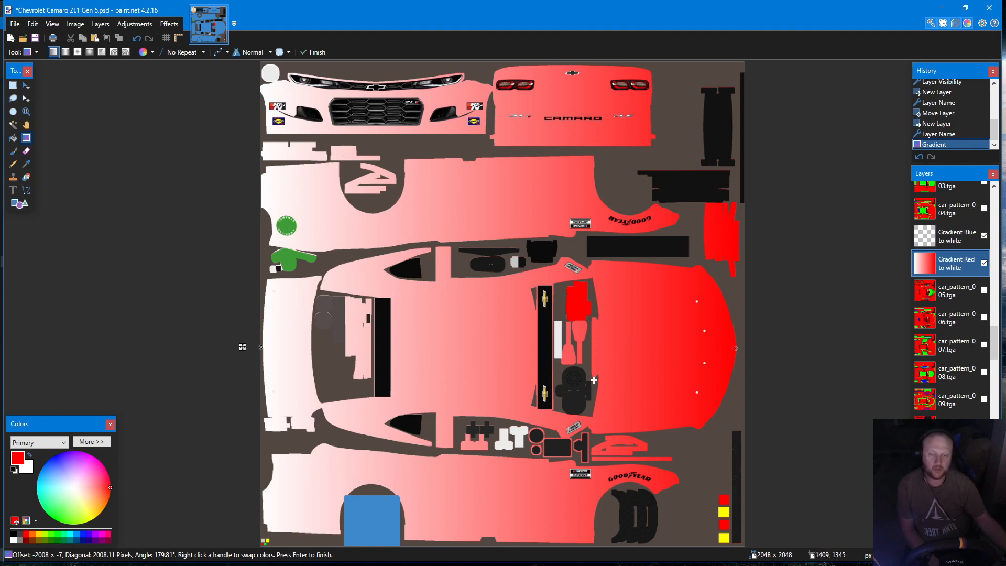
# Open Faygo Firework.psd from the Super Late Model's Faygo Firework folder within iRacing Custom Cars
pyautogui.click(942, 239)
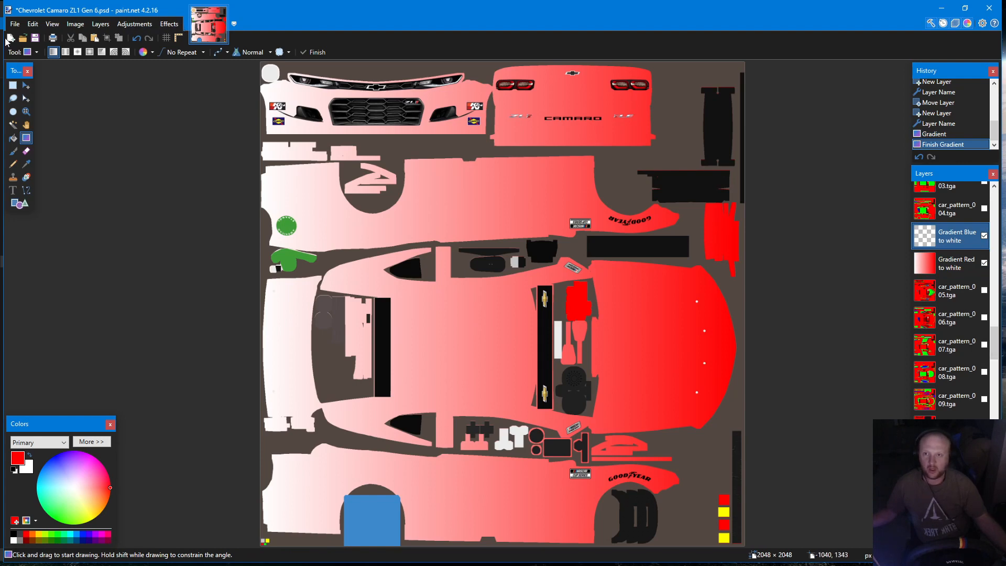
pyautogui.click(15, 23)
pyautogui.press('Escape')
pyautogui.click(22, 38)
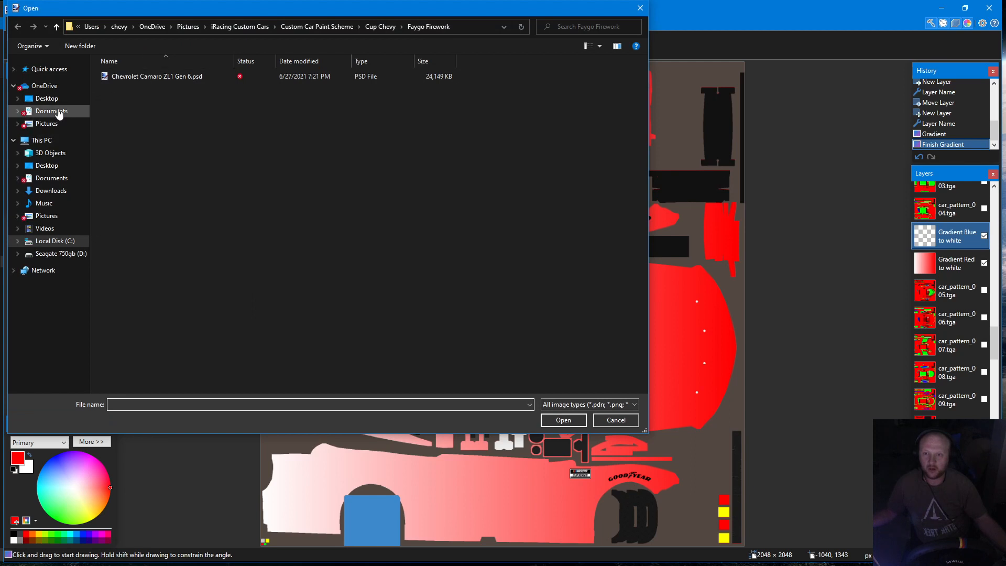
pyautogui.click(52, 111)
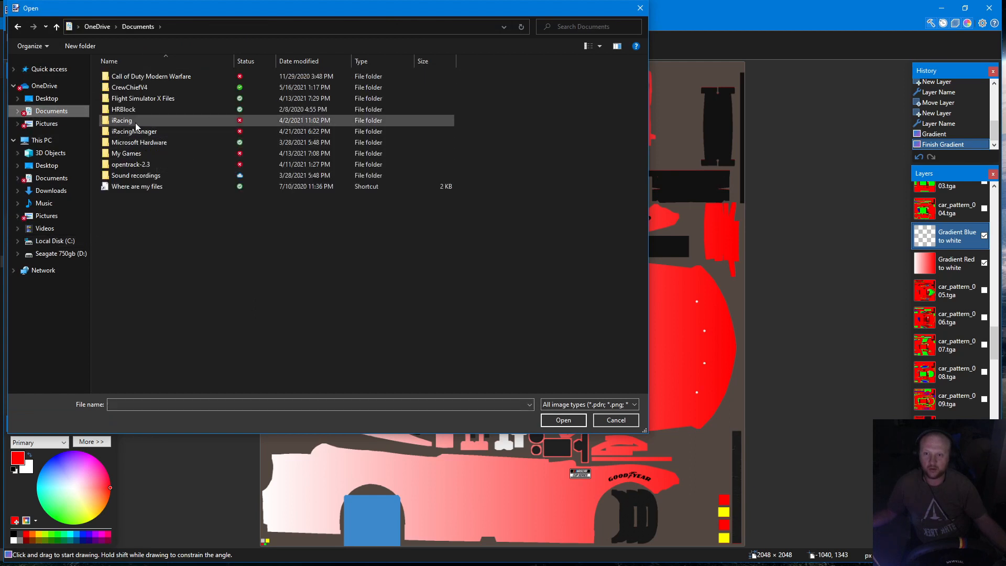
pyautogui.click(66, 124)
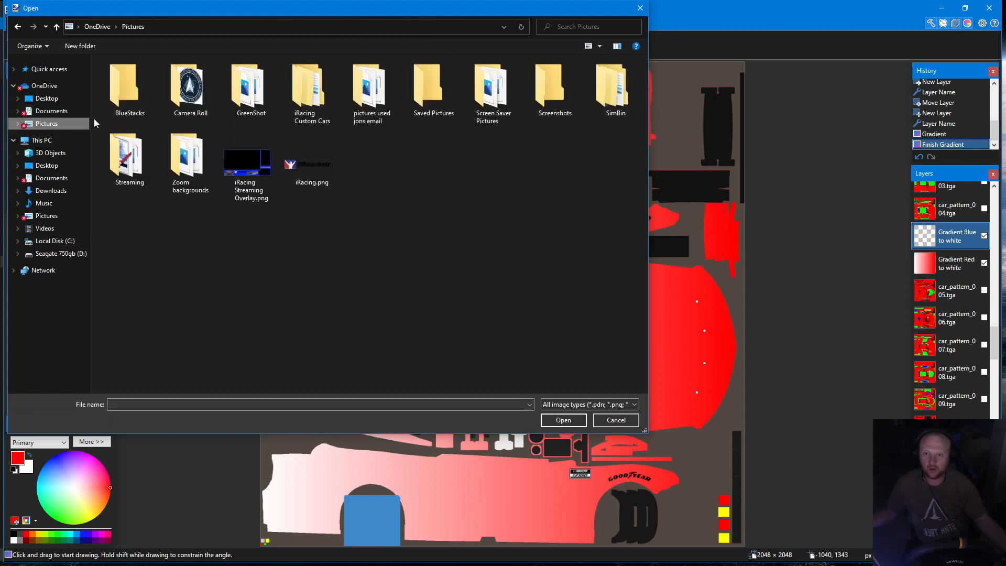
pyautogui.doubleClick(306, 105)
pyautogui.doubleClick(166, 100)
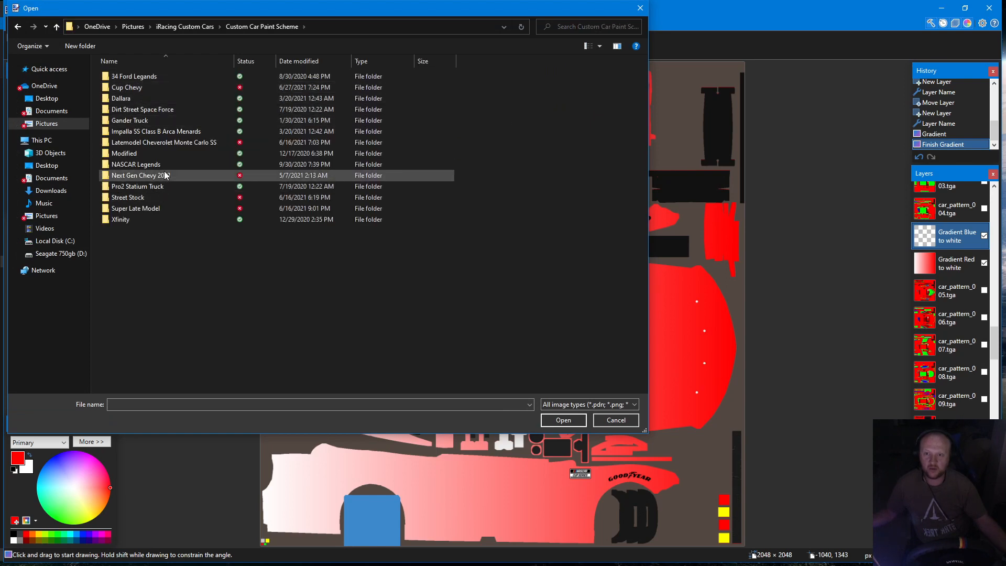
pyautogui.doubleClick(157, 209)
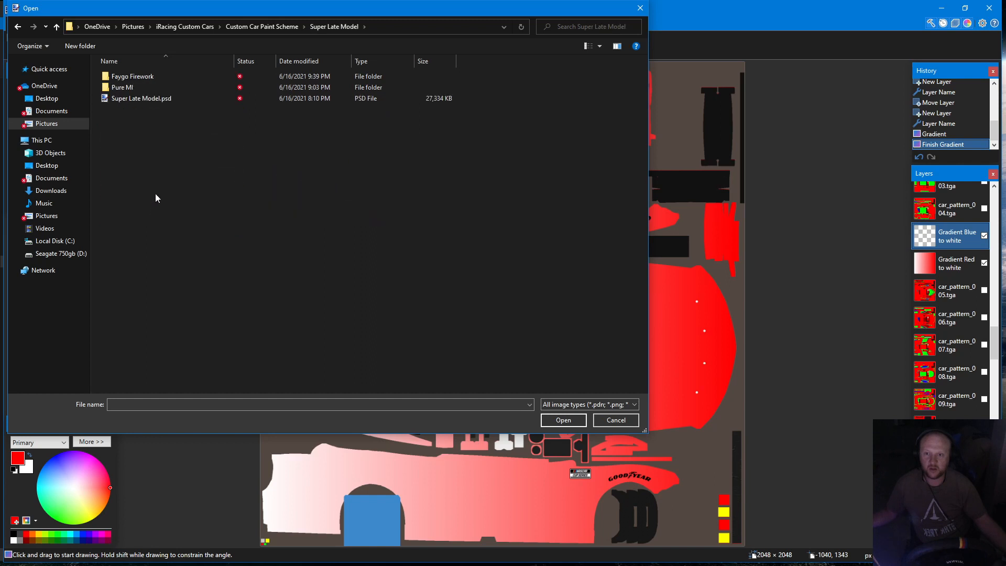
pyautogui.doubleClick(134, 78)
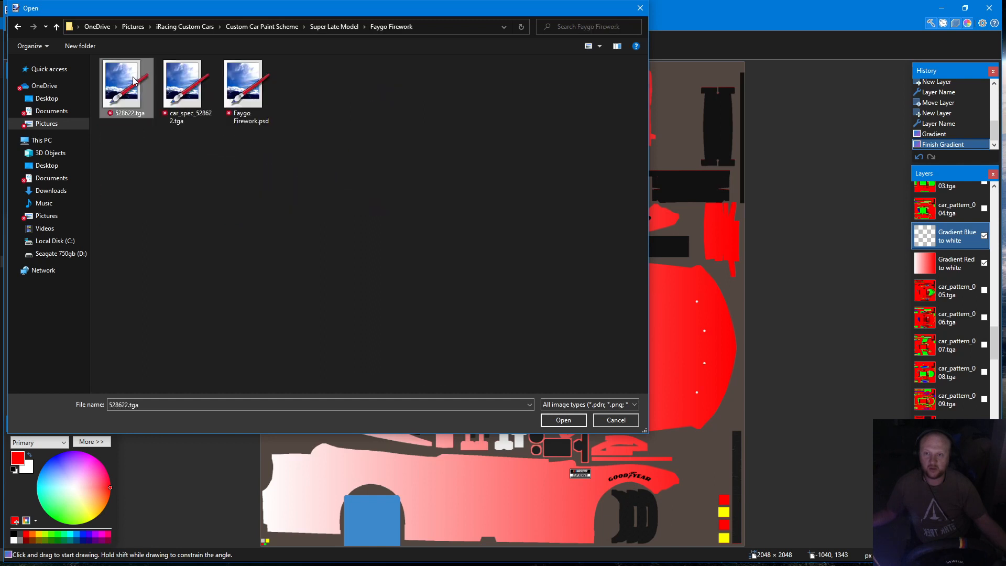
pyautogui.click(248, 97)
pyautogui.click(563, 420)
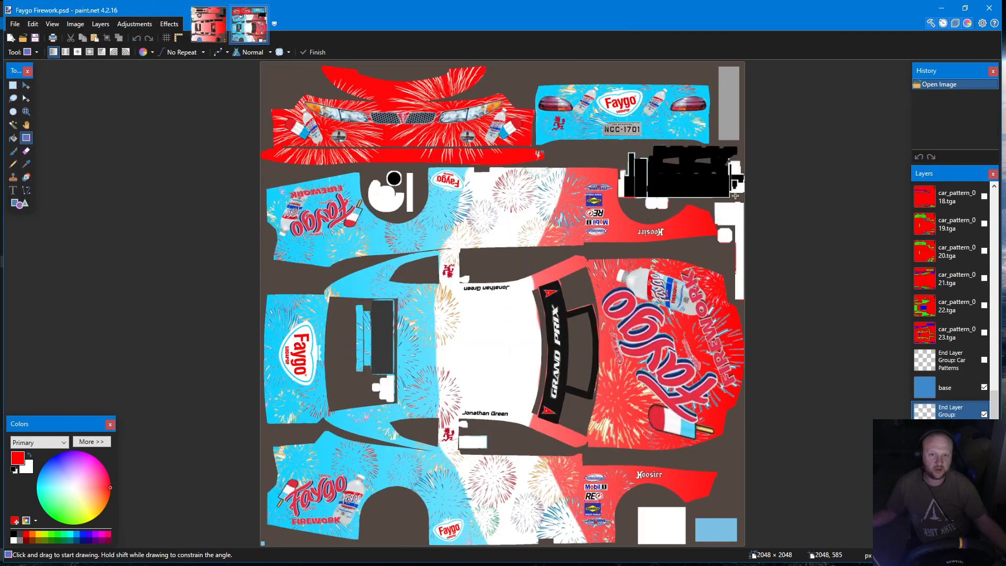
# Sample the light blue of the Gradient blue to white layer in Faygo Firework.psd as the primary color
pyautogui.click(26, 166)
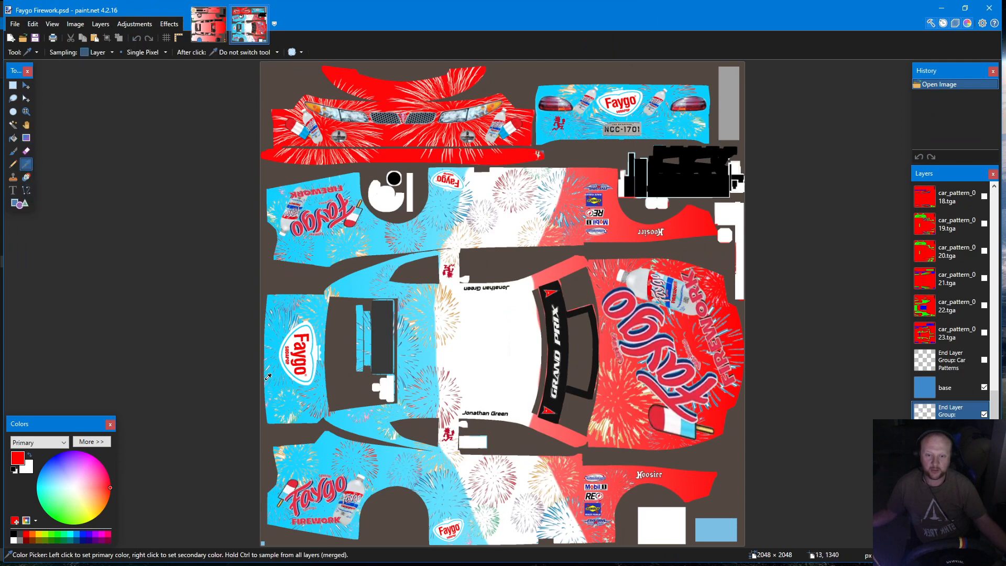
pyautogui.scroll(3, 968, 325)
pyautogui.scroll(7, 968, 326)
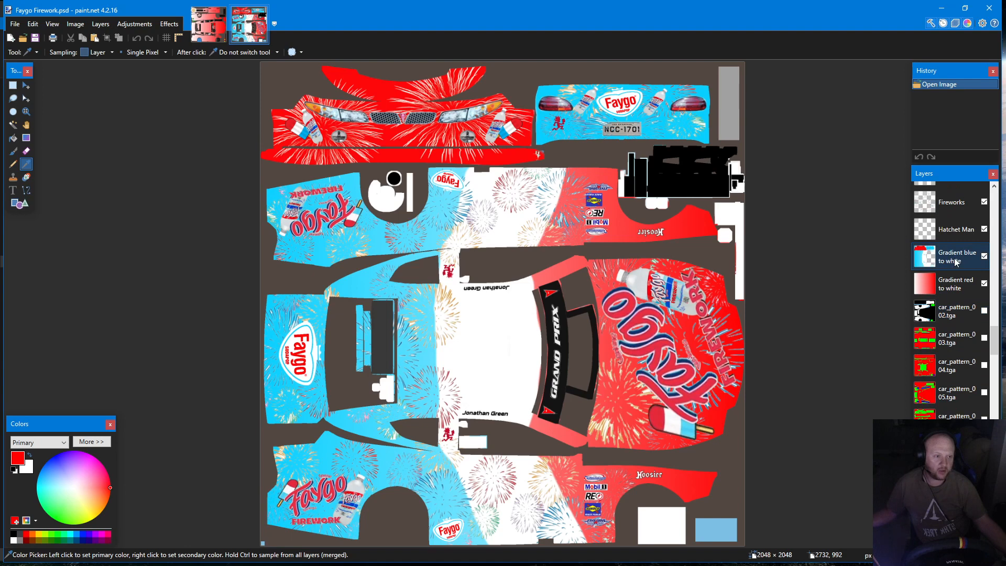
pyautogui.click(956, 262)
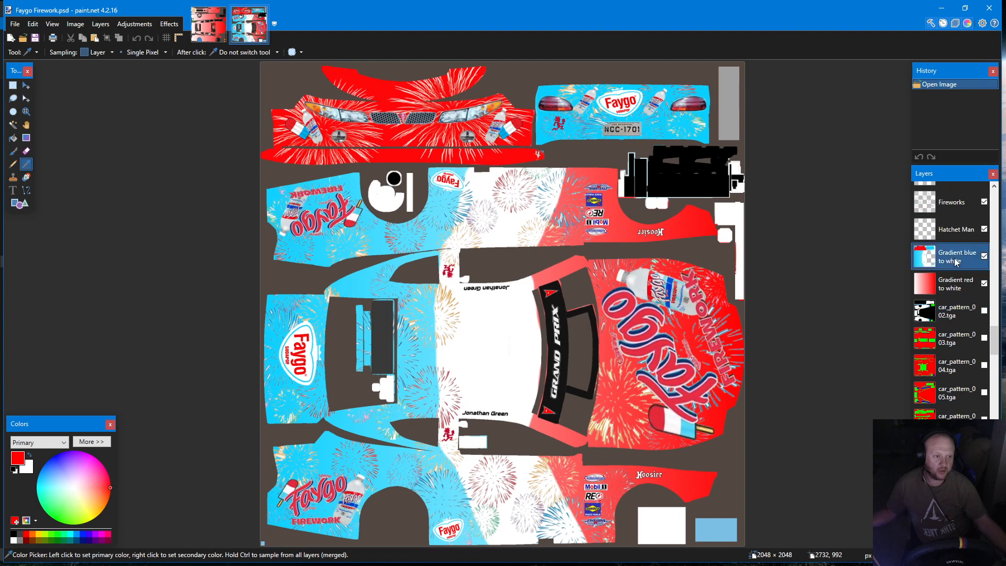
pyautogui.click(267, 356)
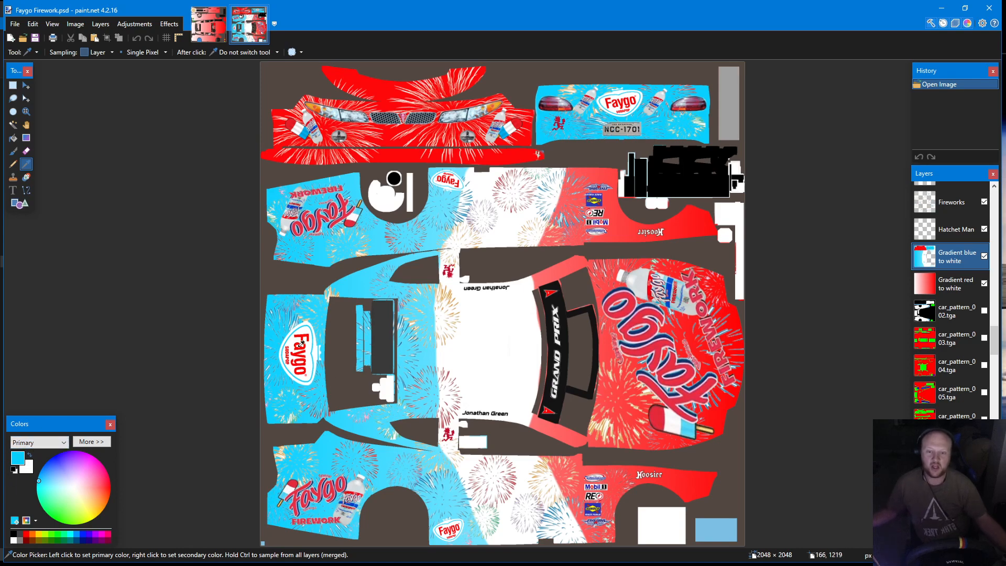
# In the Camaro template, draw a light-blue-to-white linear gradient on Gradient Blue to white, from the car's rear edge to the hood's front tip
pyautogui.click(207, 22)
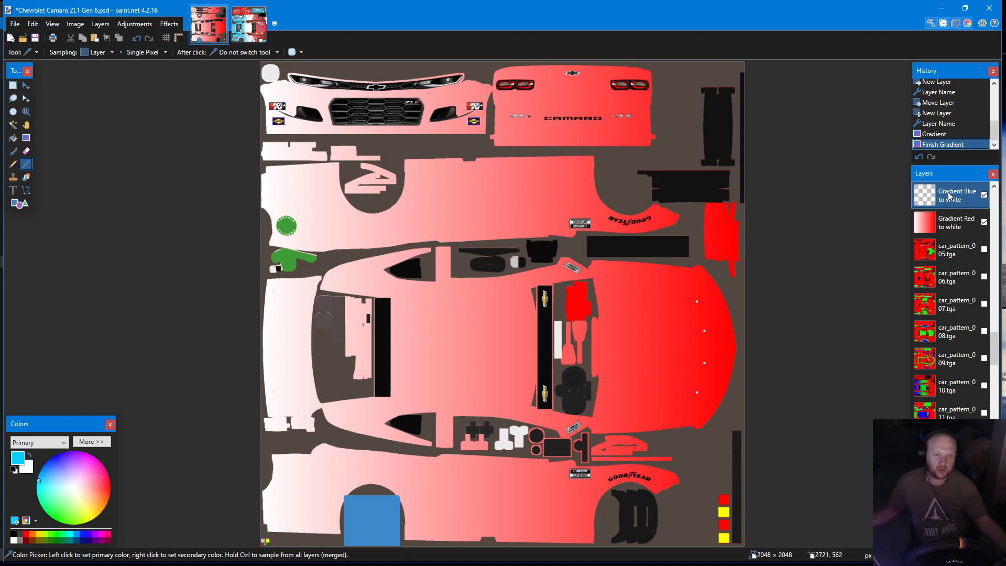
pyautogui.click(26, 137)
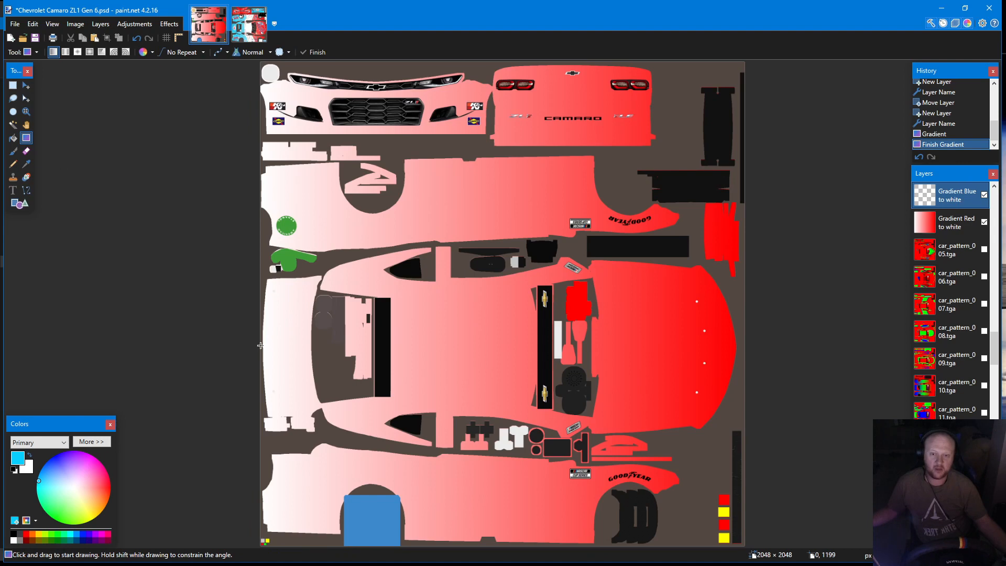
pyautogui.moveTo(260, 345); pyautogui.dragTo(736, 344)
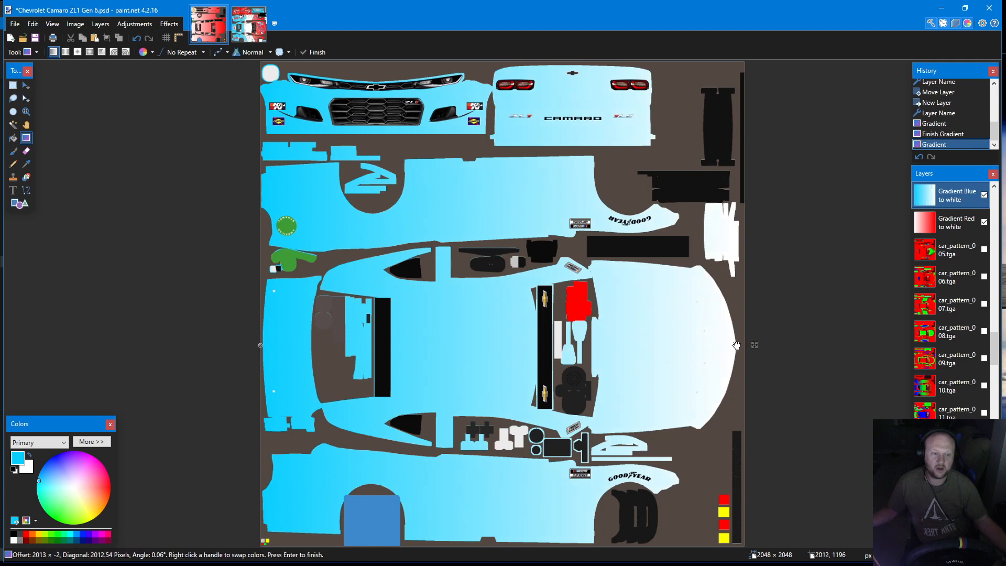
pyautogui.click(934, 229)
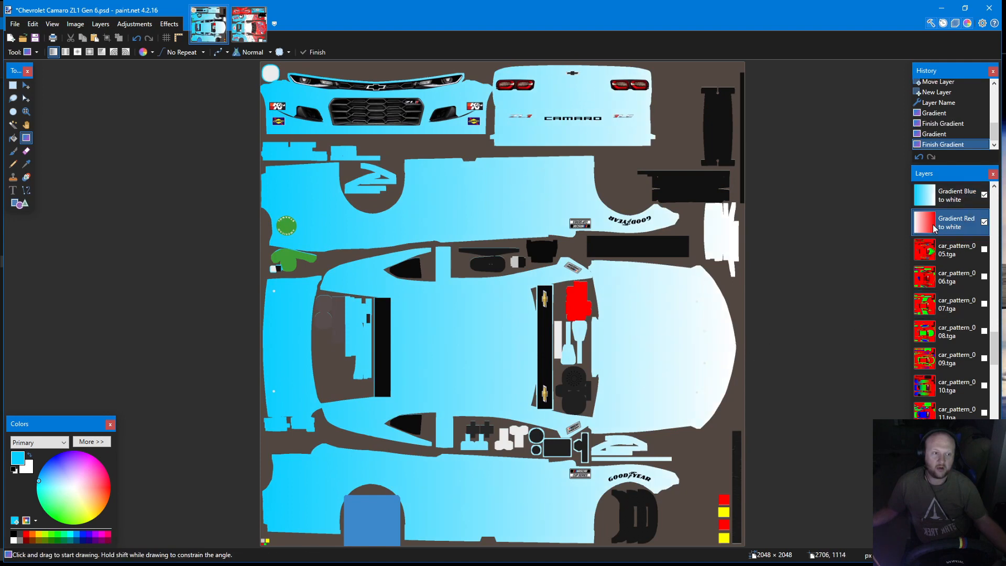
# Set the Eraser's brush width to 125 and make Gradient Blue to white the active layer
pyautogui.click(962, 201)
pyautogui.scroll(3, 932, 312)
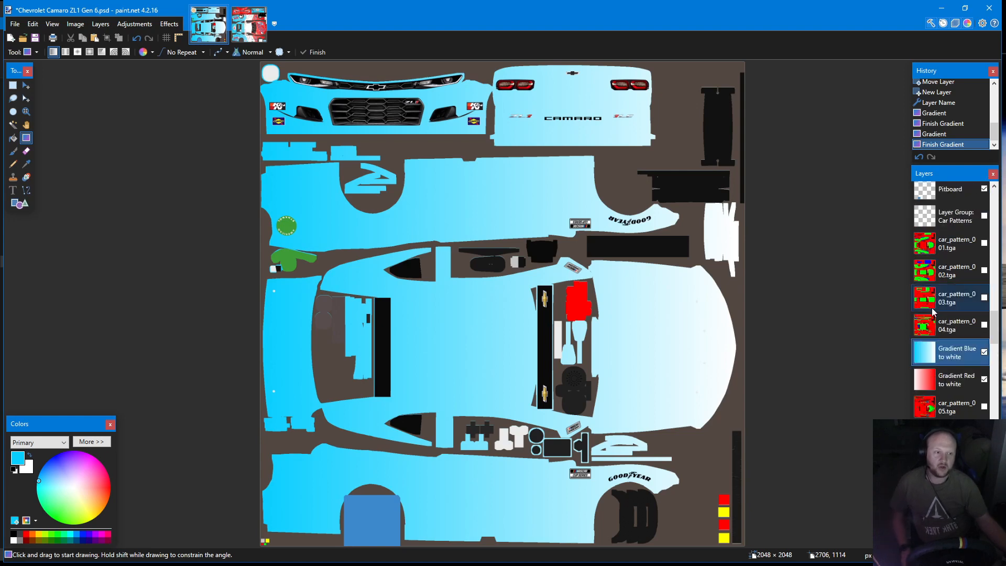
pyautogui.scroll(-3, 932, 311)
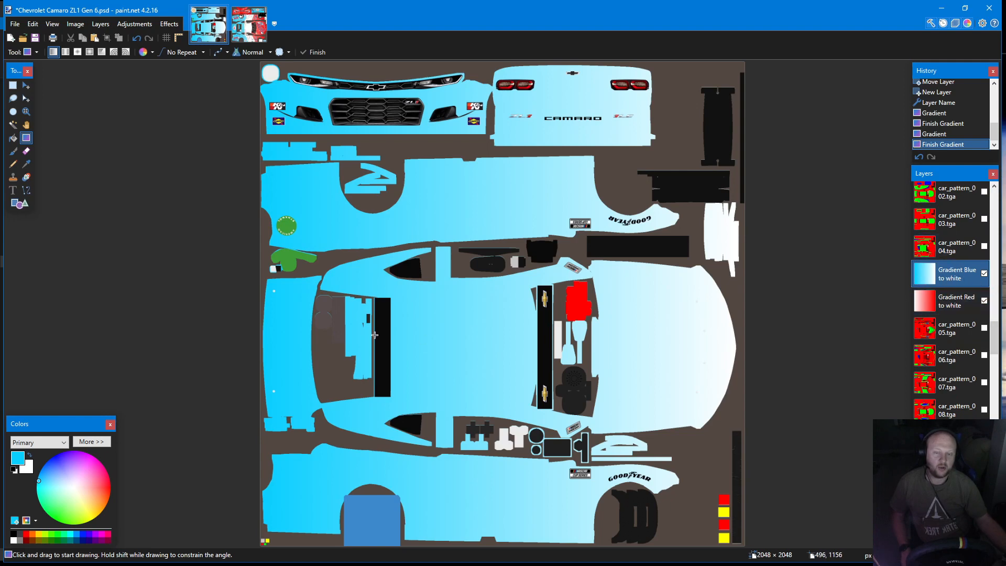
pyautogui.click(953, 300)
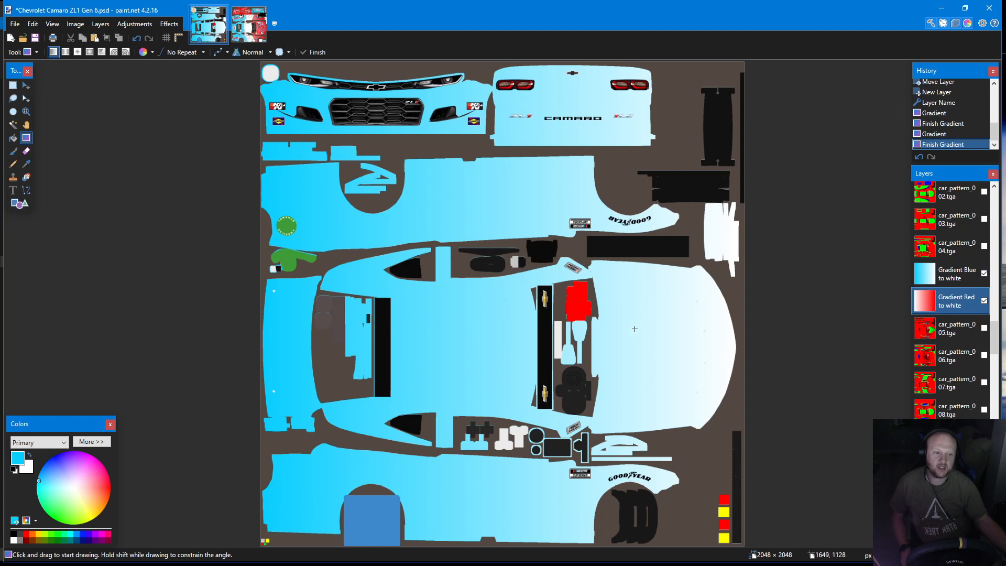
pyautogui.click(26, 151)
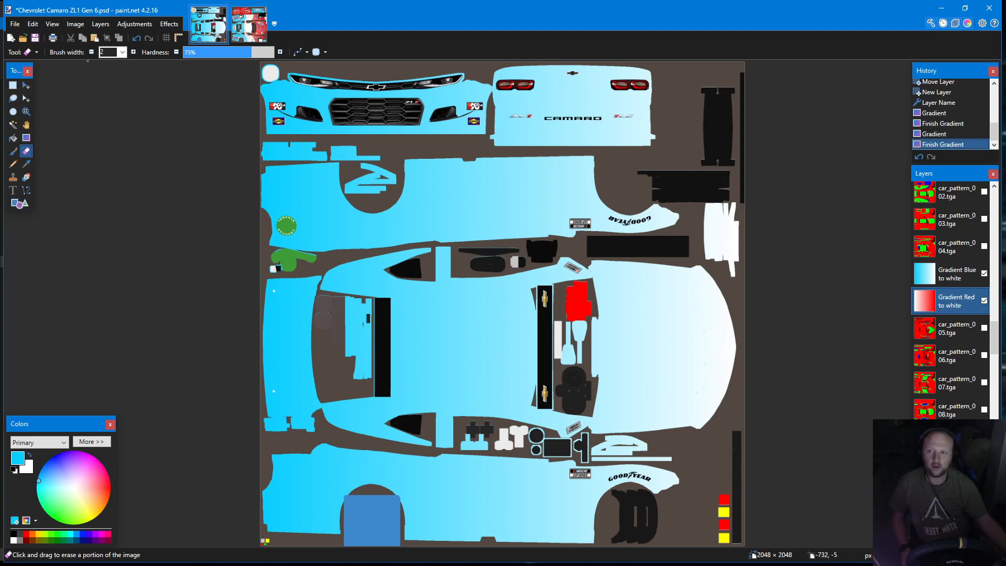
pyautogui.click(122, 52)
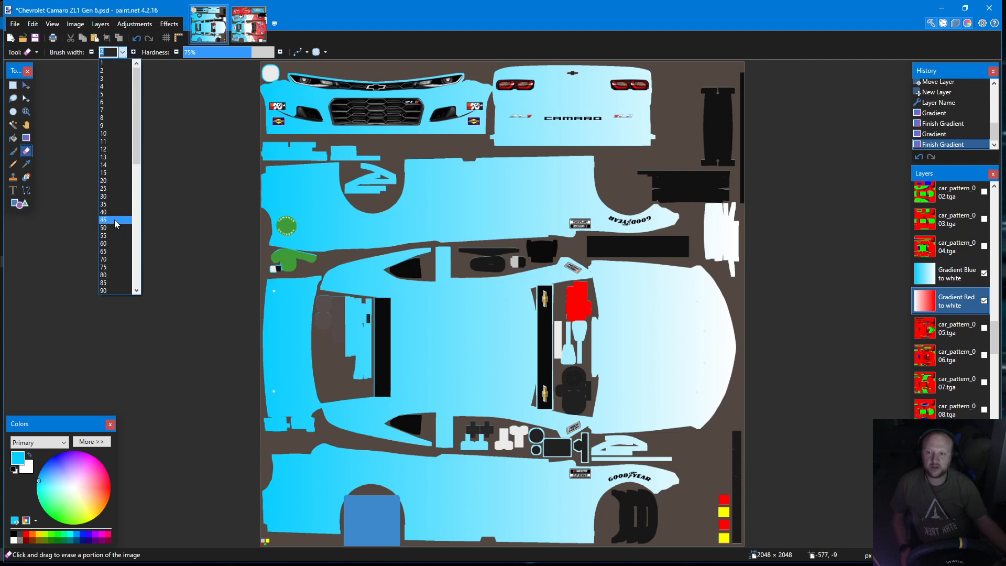
pyautogui.scroll(-2, 114, 220)
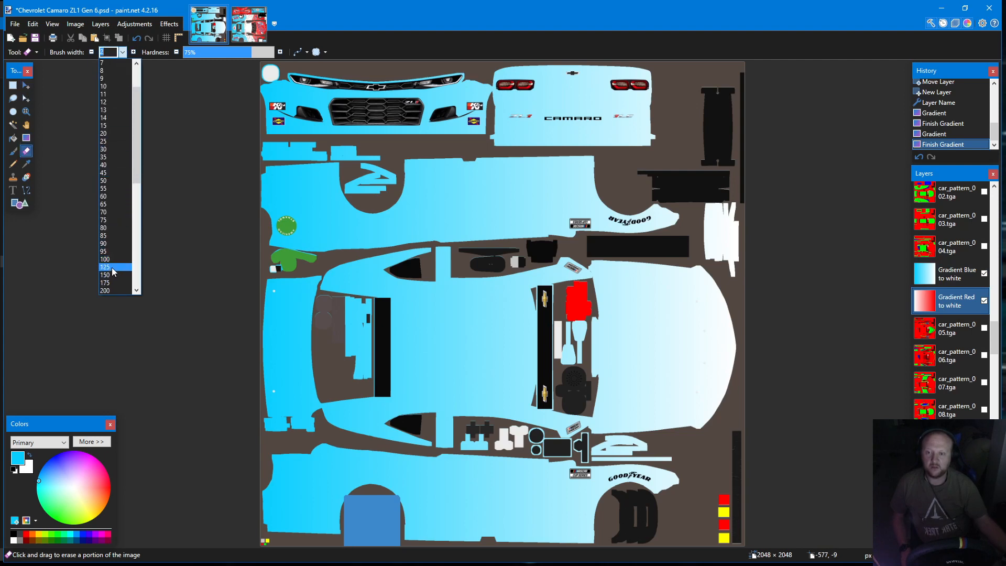
pyautogui.click(113, 268)
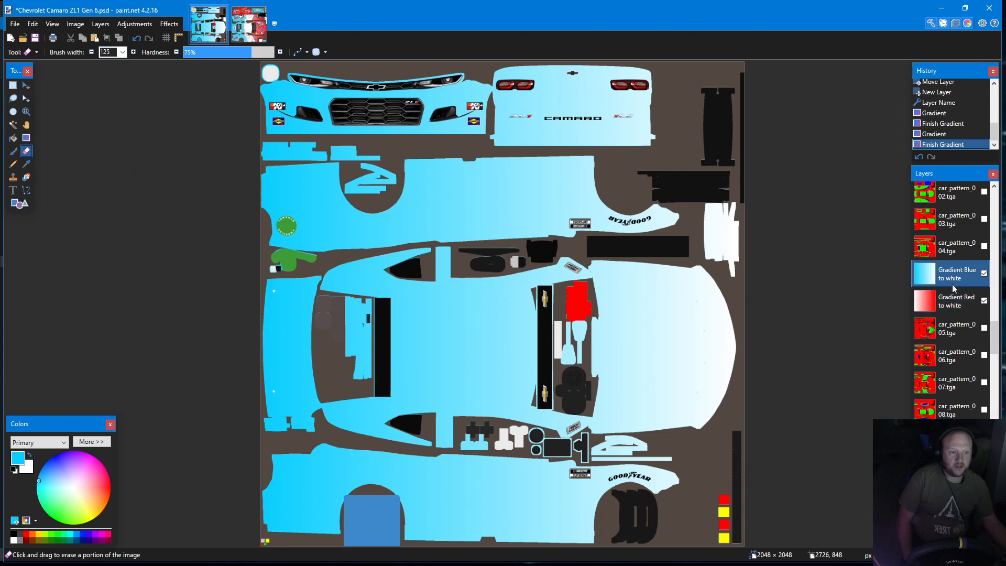
pyautogui.click(958, 270)
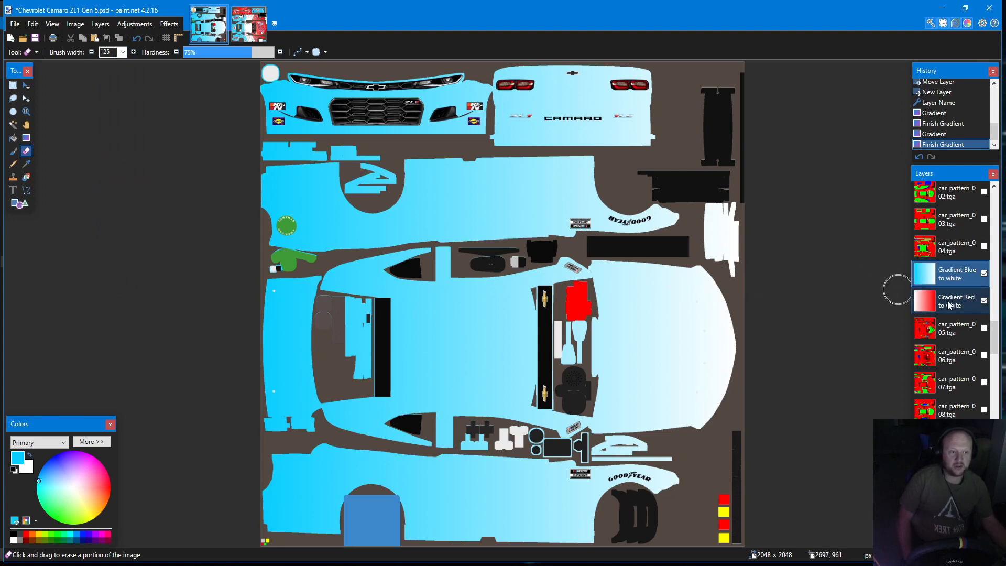
# Move Gradient Red to white above Gradient Blue to white and restore the previous layer order
pyautogui.moveTo(950, 305); pyautogui.dragTo(949, 269)
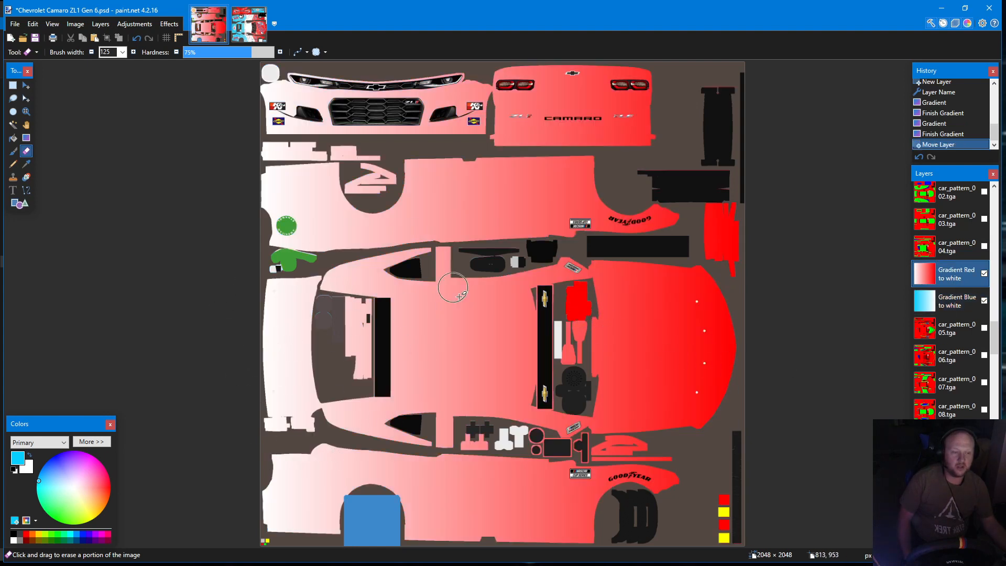
pyautogui.moveTo(942, 302); pyautogui.dragTo(935, 278)
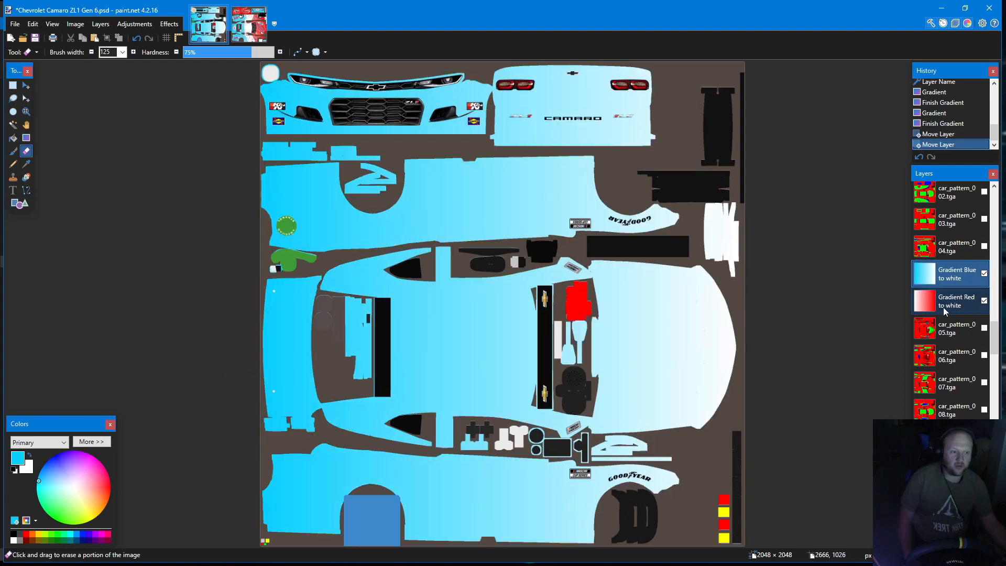
# Erase the Gradient Blue to white layer over the hood and the lower side panel's front section, enlarging the eraser width to 300 partway through
pyautogui.click(723, 332)
pyautogui.moveTo(724, 333)
pyautogui.mouseDown()
pyautogui.moveTo(698, 427)
pyautogui.moveTo(726, 364)
pyautogui.moveTo(720, 299)
pyautogui.moveTo(704, 276)
pyautogui.moveTo(602, 269)
pyautogui.moveTo(597, 419)
pyautogui.moveTo(689, 422)
pyautogui.moveTo(700, 413)
pyautogui.moveTo(667, 402)
pyautogui.moveTo(620, 405)
pyautogui.moveTo(694, 385)
pyautogui.moveTo(613, 374)
pyautogui.moveTo(699, 369)
pyautogui.moveTo(701, 330)
pyautogui.mouseUp()
pyautogui.click(121, 52)
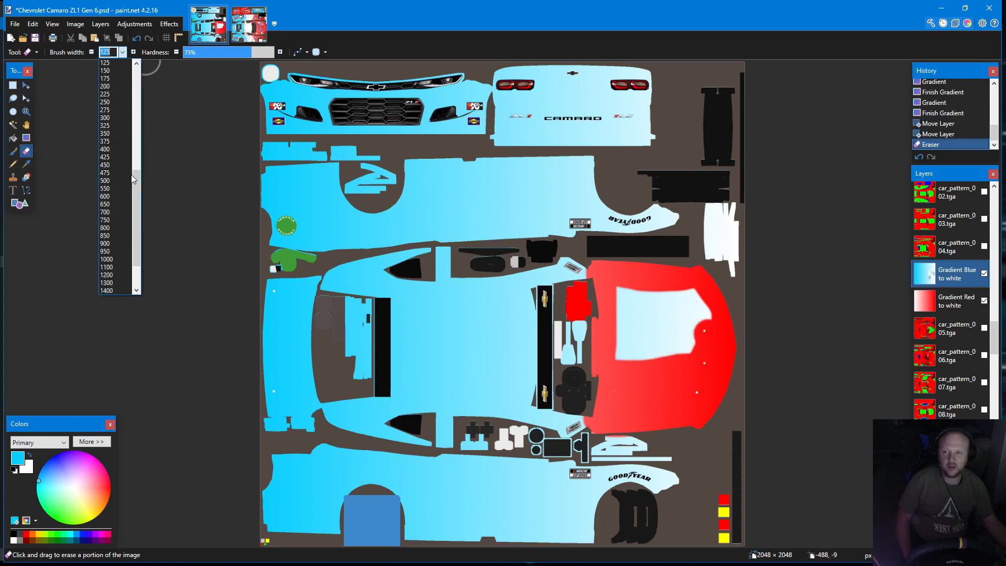
pyautogui.click(112, 118)
pyautogui.moveTo(721, 398)
pyautogui.mouseDown()
pyautogui.moveTo(686, 323)
pyautogui.moveTo(639, 308)
pyautogui.moveTo(638, 363)
pyautogui.moveTo(665, 367)
pyautogui.mouseUp()
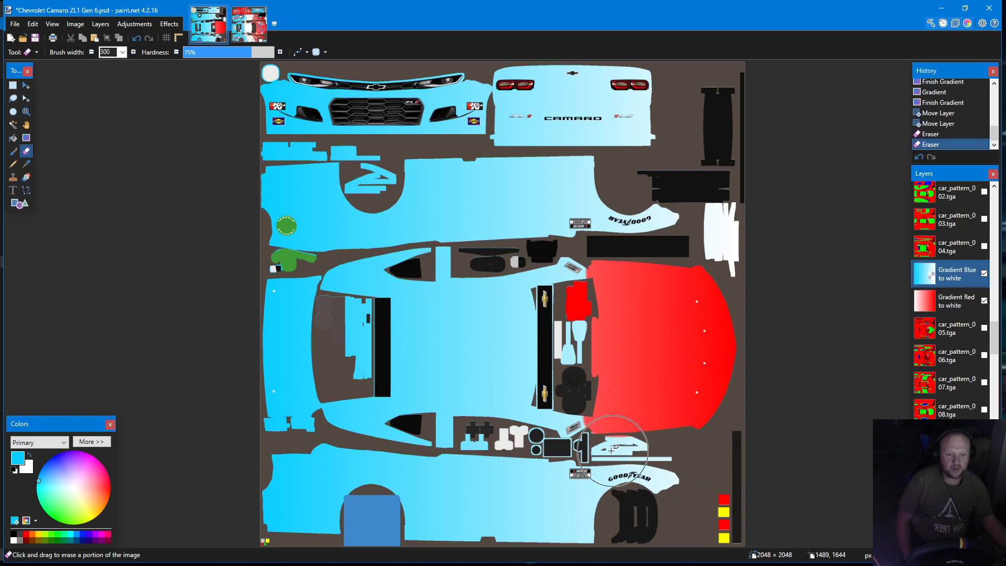
pyautogui.moveTo(680, 502)
pyautogui.mouseDown()
pyautogui.moveTo(612, 496)
pyautogui.moveTo(591, 518)
pyautogui.moveTo(565, 457)
pyautogui.moveTo(588, 510)
pyautogui.moveTo(612, 529)
pyautogui.mouseUp()
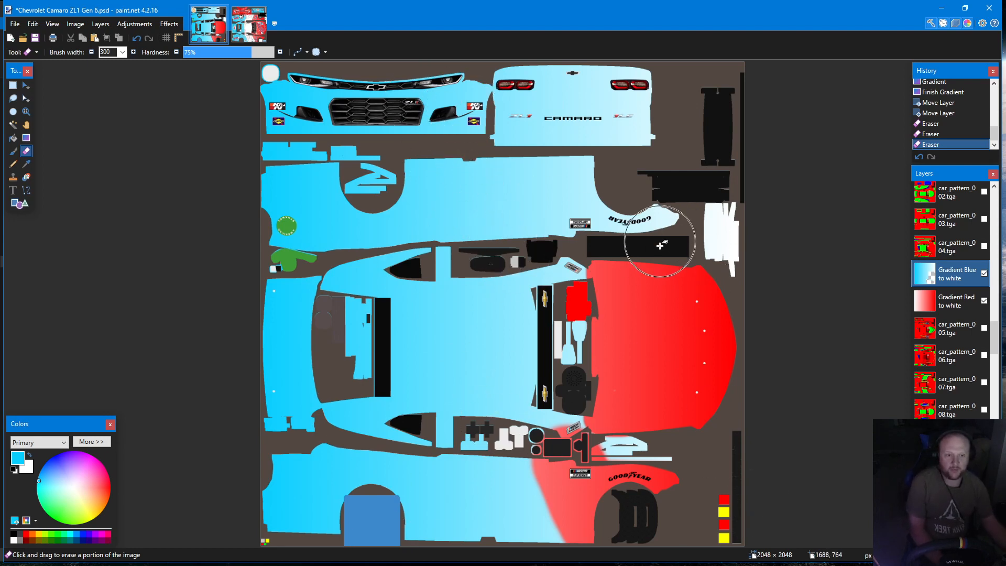
# Try erasing Gradient Blue to white over the upper side panel's front section, comparing the strokes with undo and redo, and undo them
pyautogui.moveTo(665, 208)
pyautogui.mouseDown()
pyautogui.moveTo(604, 202)
pyautogui.moveTo(579, 181)
pyautogui.moveTo(578, 215)
pyautogui.moveTo(564, 191)
pyautogui.mouseUp()
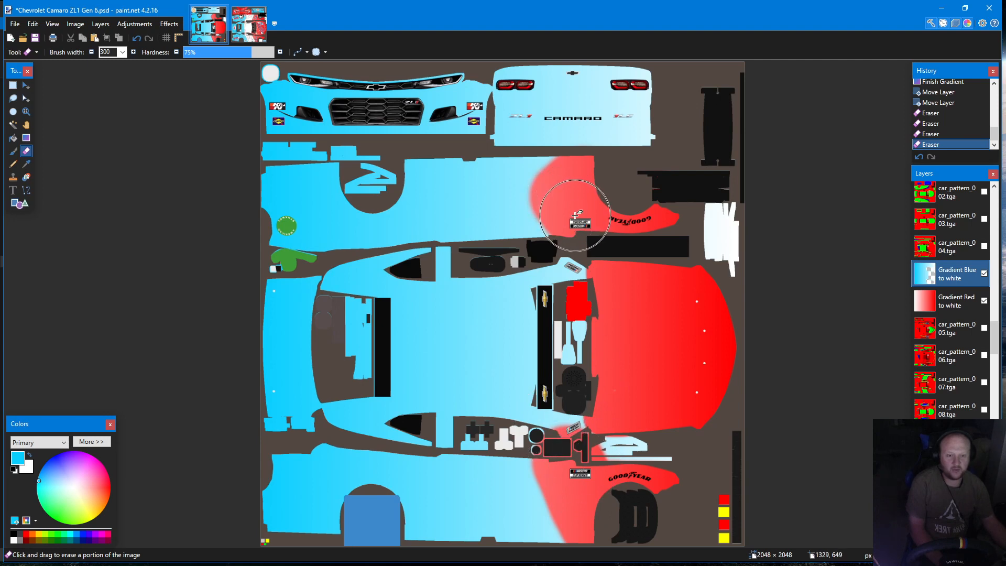
pyautogui.moveTo(575, 215)
pyautogui.mouseDown()
pyautogui.moveTo(584, 177)
pyautogui.moveTo(551, 228)
pyautogui.mouseUp()
pyautogui.moveTo(570, 184)
pyautogui.mouseDown()
pyautogui.moveTo(550, 201)
pyautogui.moveTo(534, 261)
pyautogui.mouseUp()
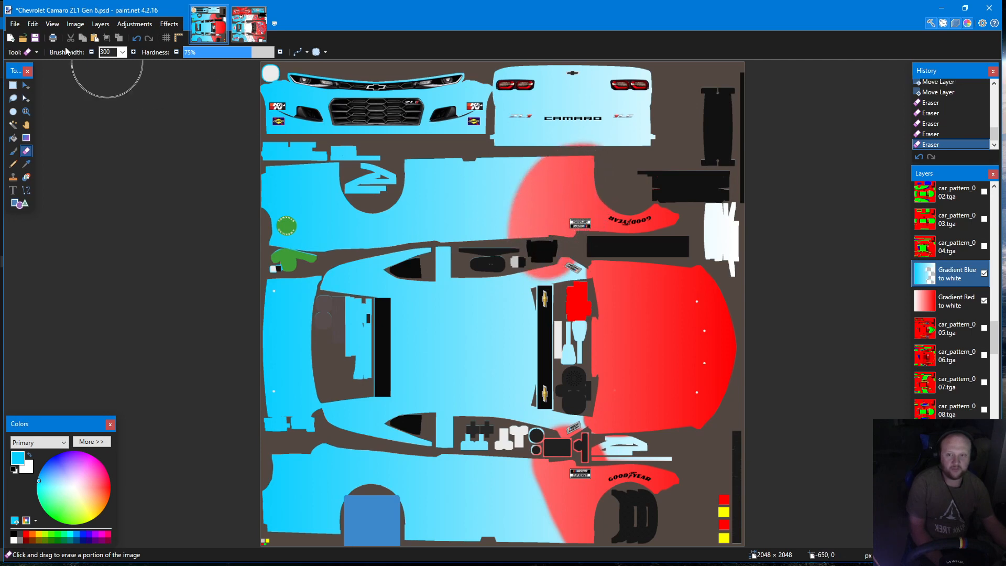
pyautogui.click(136, 38)
pyautogui.click(135, 38)
pyautogui.click(135, 39)
pyautogui.click(149, 38)
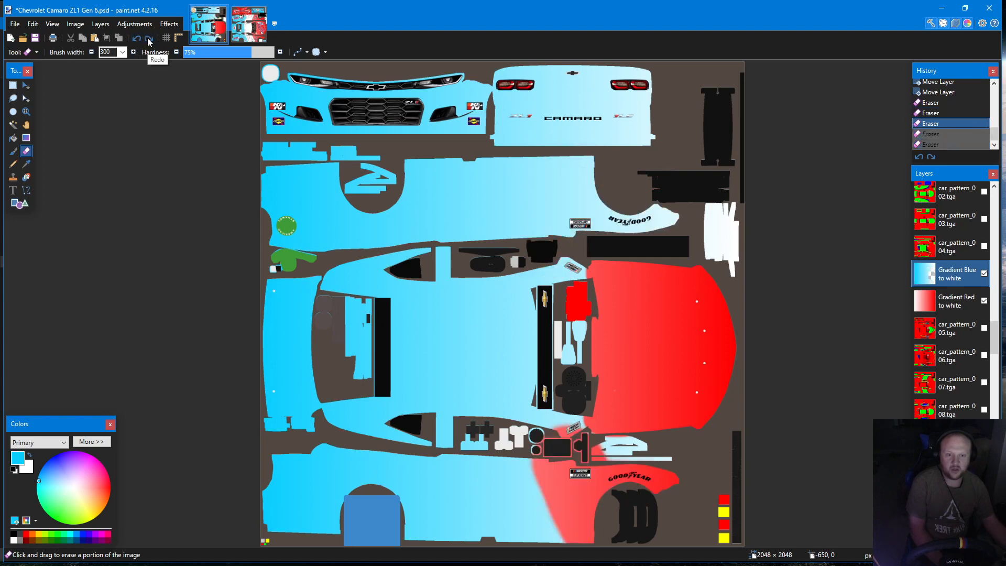
pyautogui.click(149, 41)
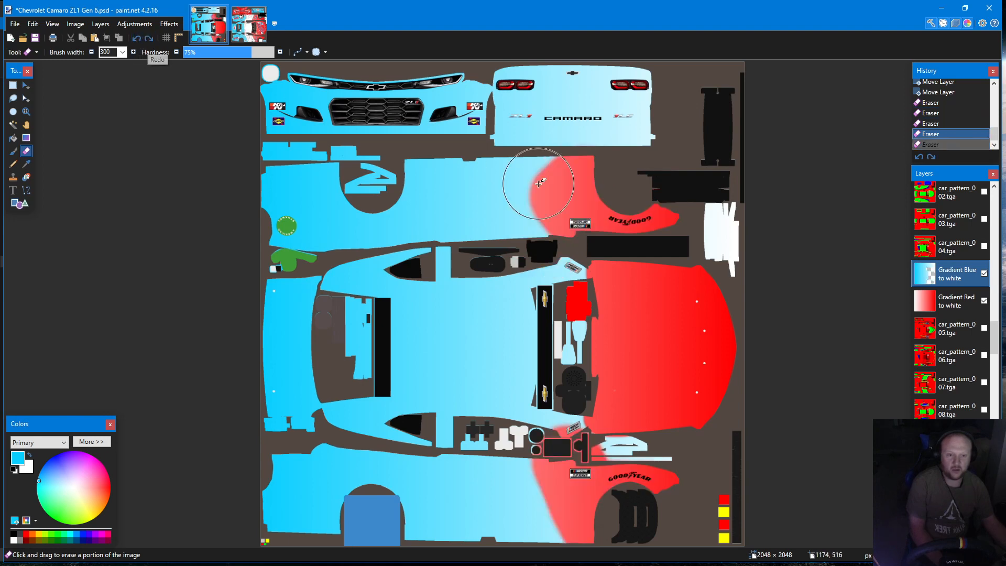
pyautogui.click(136, 40)
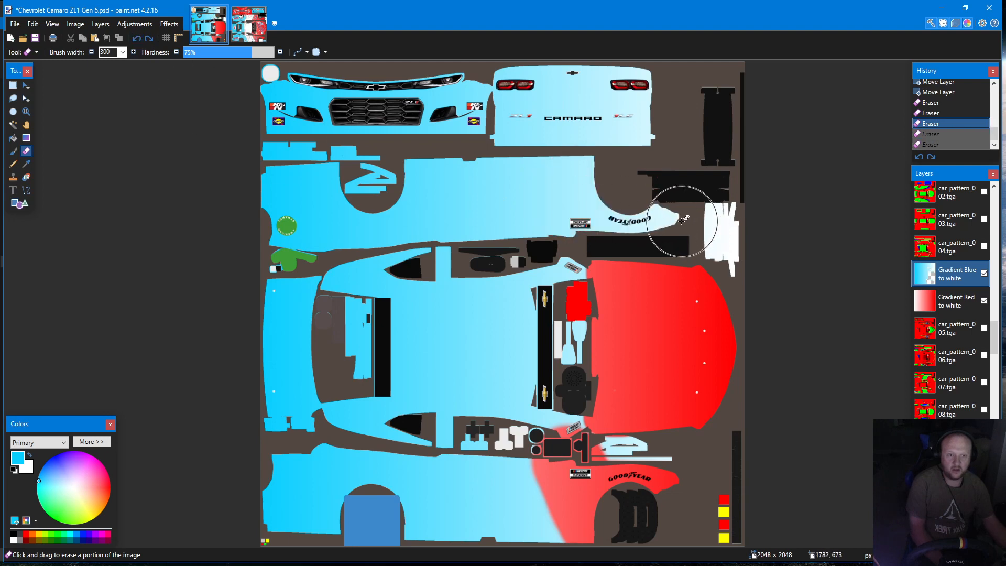
# Erase the Gradient Blue to white layer over the upper side panel's front fender and the area just behind the wheel opening
pyautogui.click(621, 211)
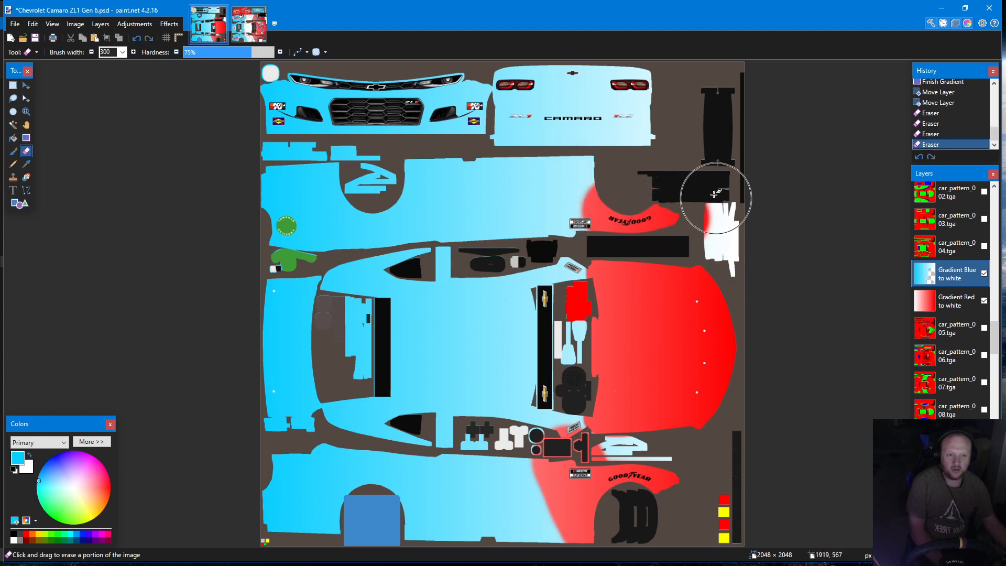
pyautogui.moveTo(709, 147); pyautogui.dragTo(727, 219)
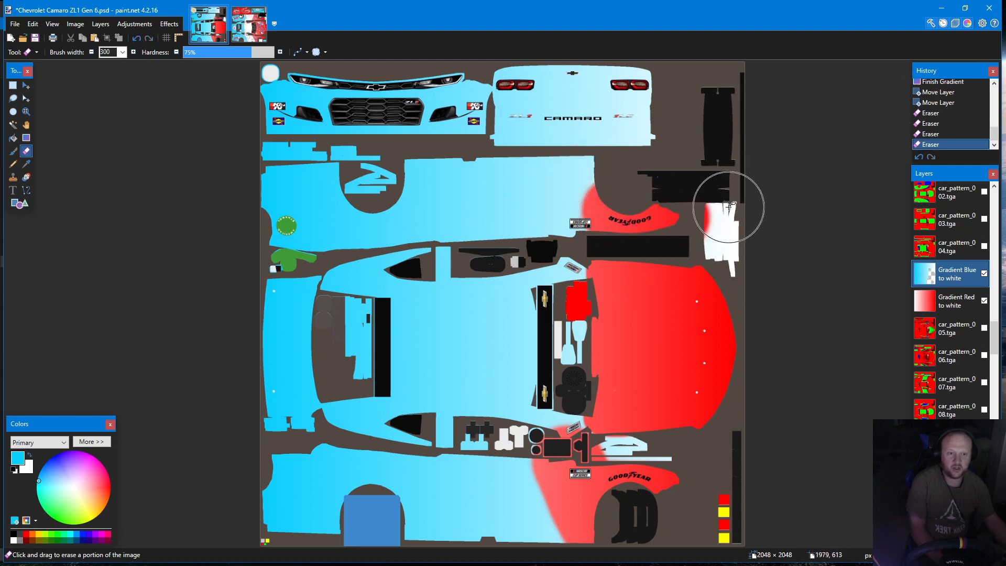
pyautogui.click(653, 204)
pyautogui.moveTo(653, 204)
pyautogui.mouseDown()
pyautogui.moveTo(615, 205)
pyautogui.moveTo(604, 181)
pyautogui.mouseUp()
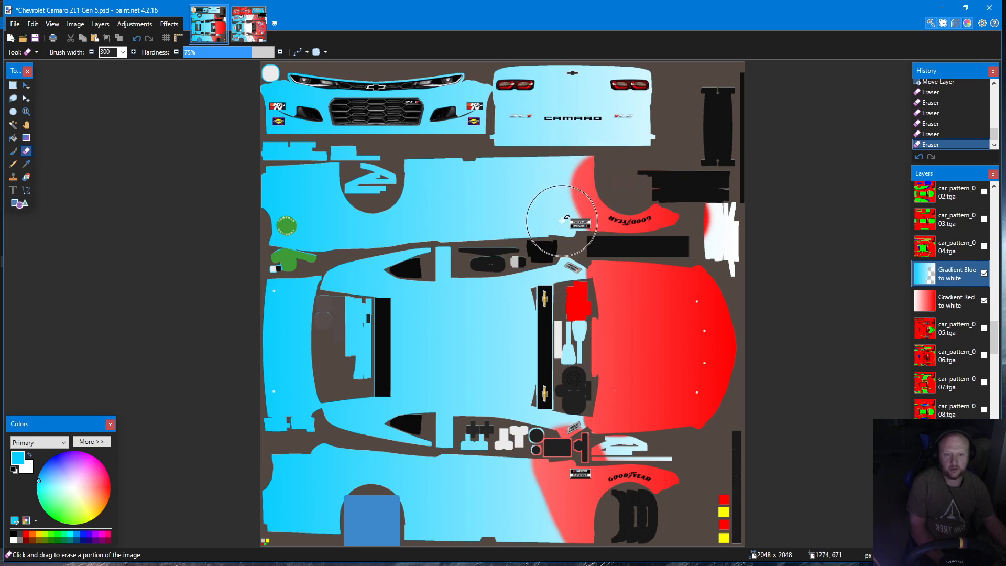
pyautogui.moveTo(562, 220)
pyautogui.mouseDown()
pyautogui.moveTo(568, 183)
pyautogui.moveTo(545, 220)
pyautogui.moveTo(550, 235)
pyautogui.moveTo(582, 172)
pyautogui.mouseUp()
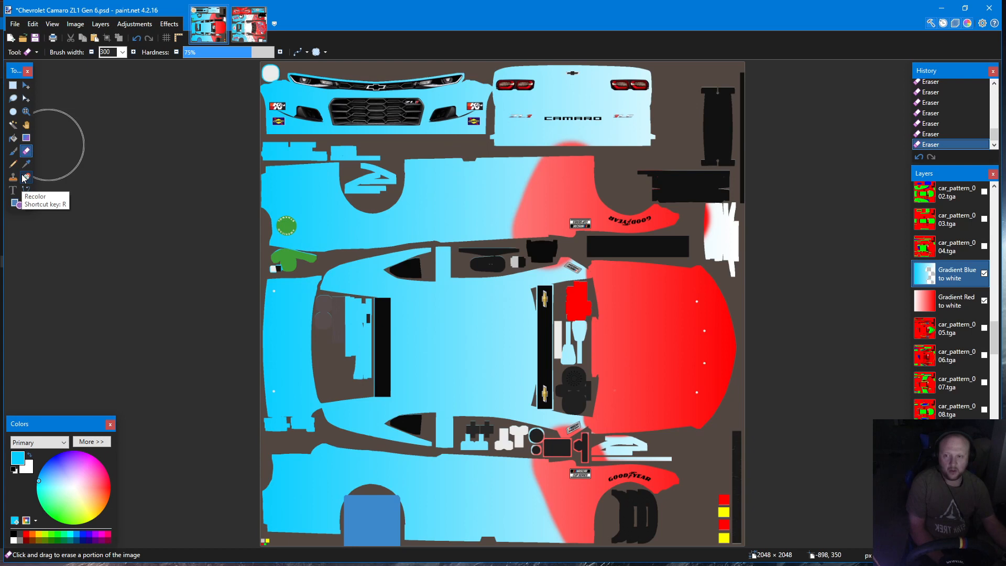
# Erase Gradient Blue to white around both corners at the windshield base, undoing a trial stroke over the upper side panel's door area
pyautogui.moveTo(481, 171)
pyautogui.mouseDown()
pyautogui.moveTo(463, 257)
pyautogui.moveTo(461, 168)
pyautogui.mouseUp()
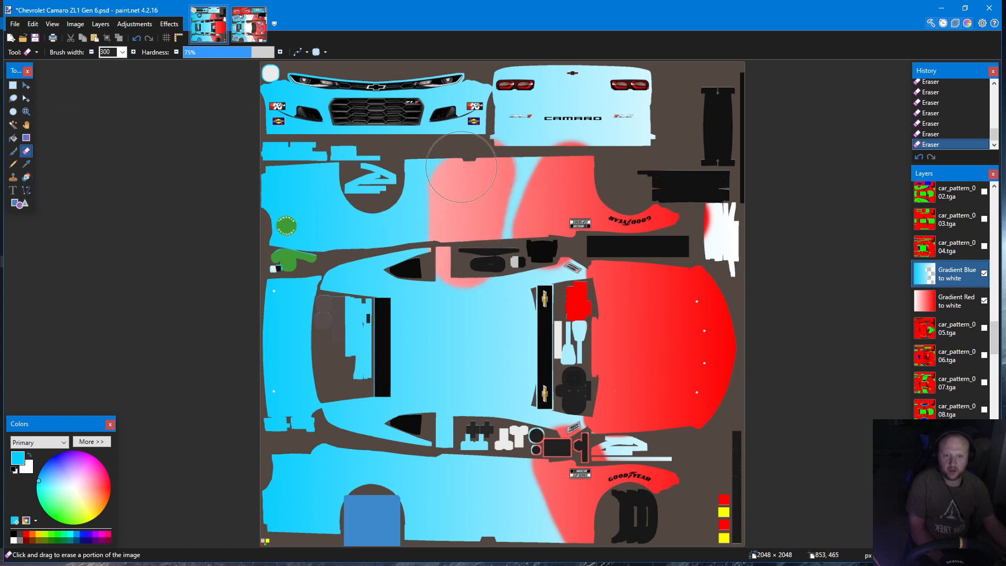
pyautogui.click(135, 39)
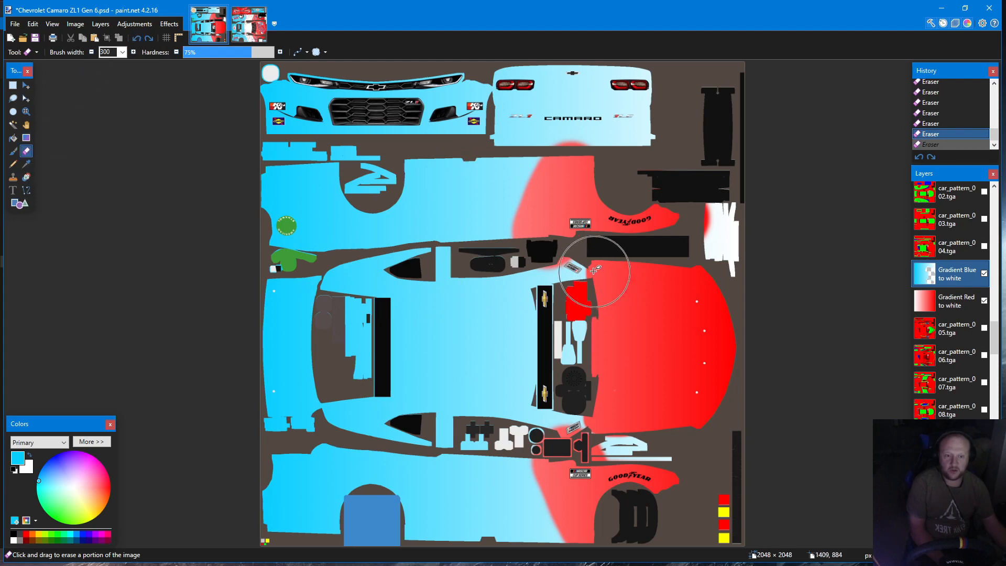
pyautogui.moveTo(559, 273)
pyautogui.mouseDown()
pyautogui.moveTo(576, 388)
pyautogui.moveTo(544, 414)
pyautogui.moveTo(573, 411)
pyautogui.moveTo(566, 418)
pyautogui.mouseUp()
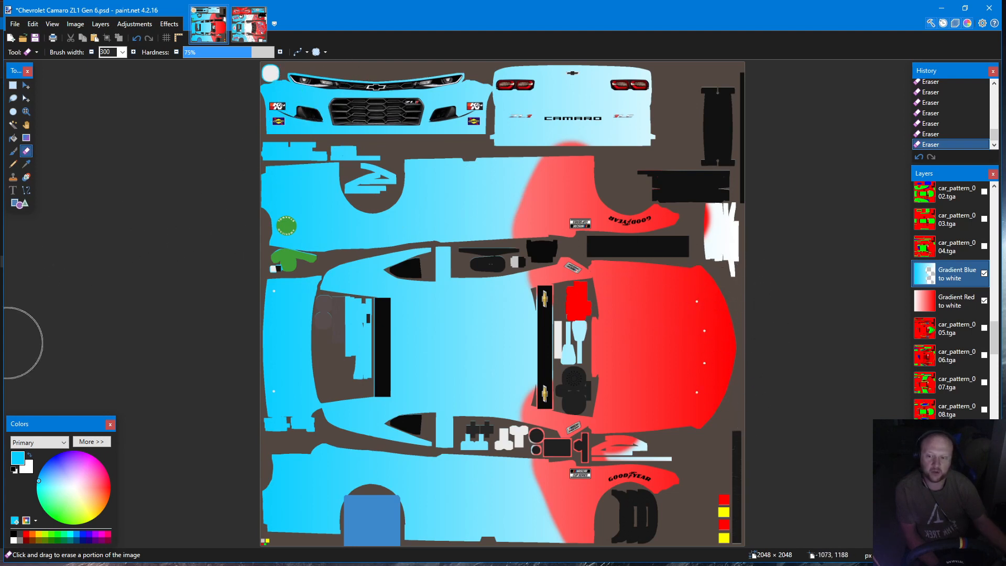
# Paint the entire front bumper solid red with the Paintbrush at width 300
pyautogui.click(14, 151)
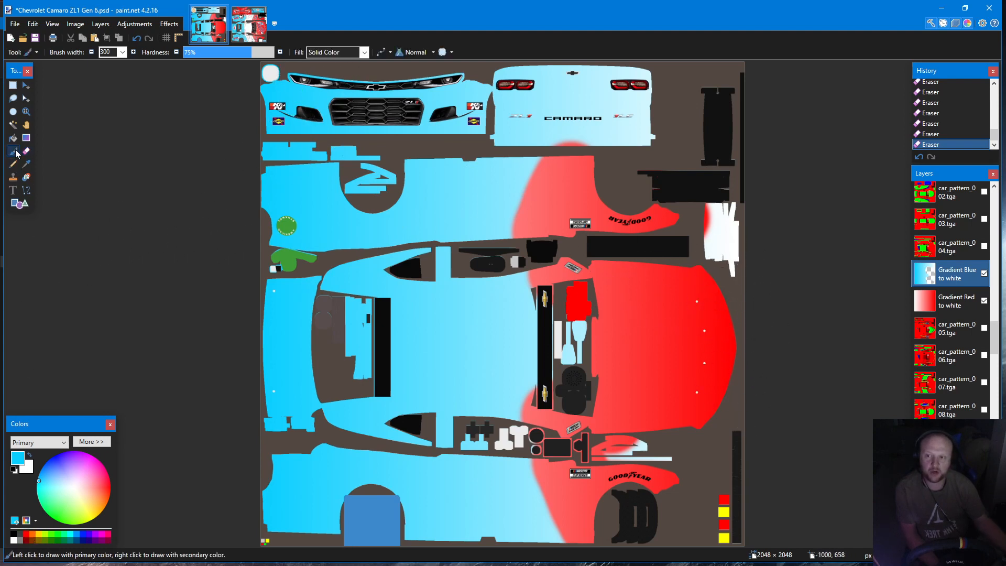
pyautogui.click(26, 535)
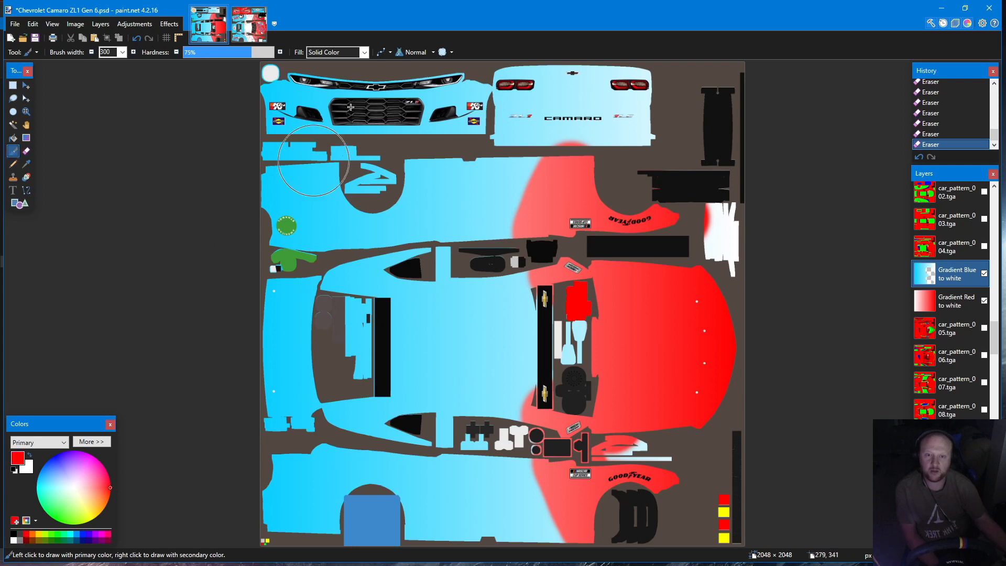
pyautogui.moveTo(351, 100)
pyautogui.mouseDown()
pyautogui.moveTo(293, 91)
pyautogui.moveTo(275, 99)
pyautogui.moveTo(460, 116)
pyautogui.mouseUp()
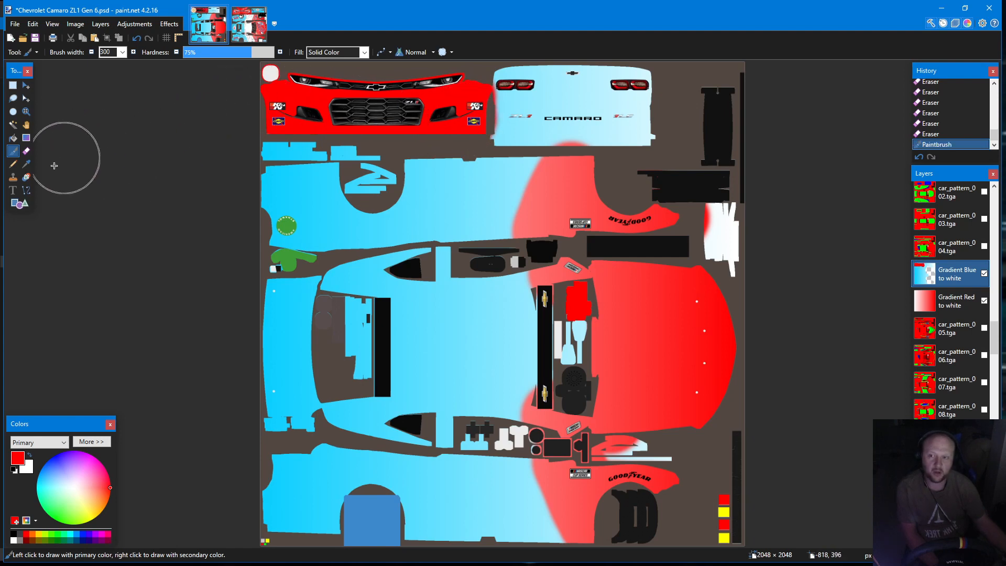
# Sample the light blue from the car's rear edge and paint most of the rear bumper with it at brush width 300
pyautogui.click(27, 165)
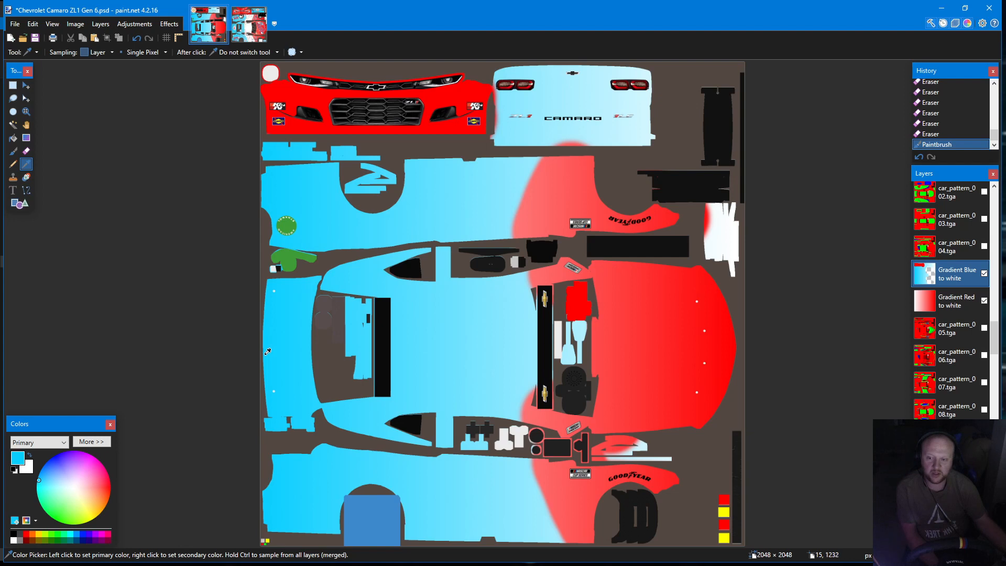
pyautogui.click(15, 152)
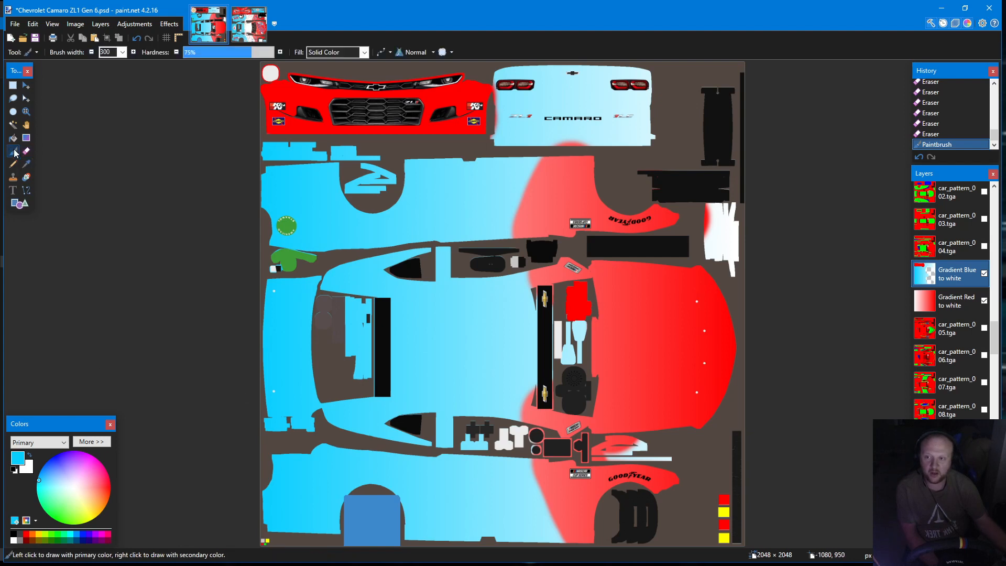
pyautogui.moveTo(650, 88)
pyautogui.mouseDown()
pyautogui.moveTo(644, 116)
pyautogui.moveTo(535, 118)
pyautogui.moveTo(626, 90)
pyautogui.moveTo(530, 82)
pyautogui.moveTo(547, 83)
pyautogui.mouseUp()
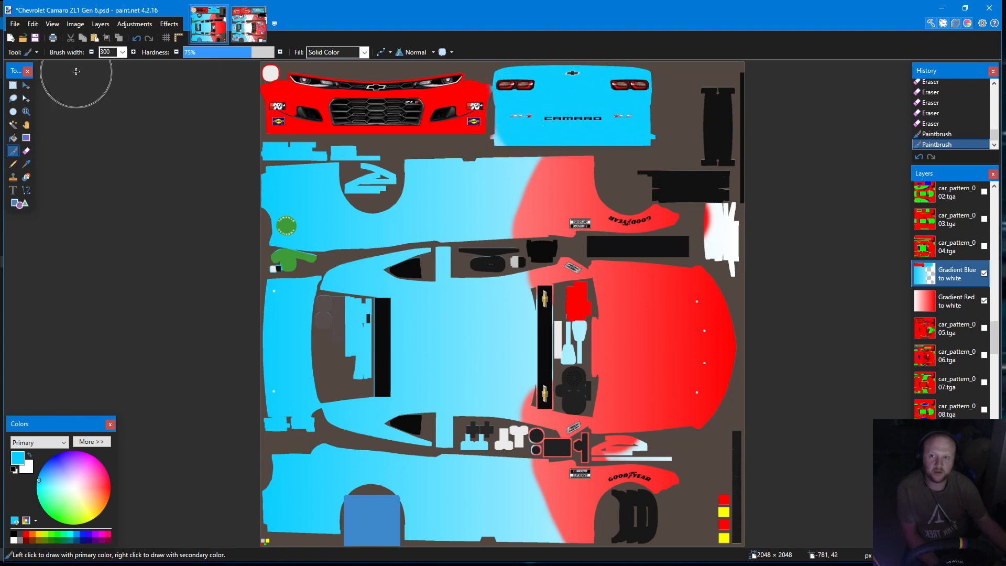
pyautogui.click(137, 38)
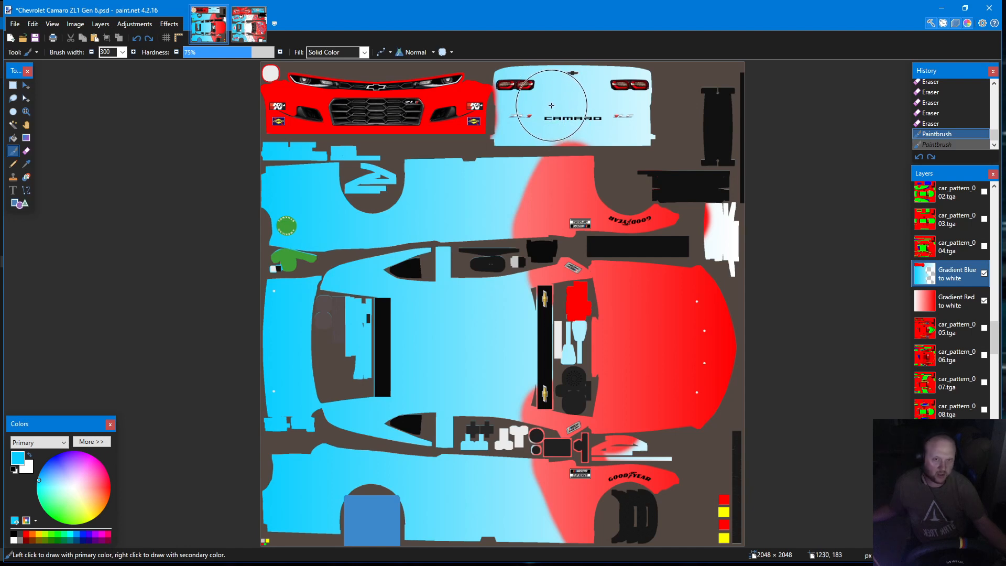
pyautogui.scroll(1, 550, 105)
pyautogui.scroll(2, 551, 106)
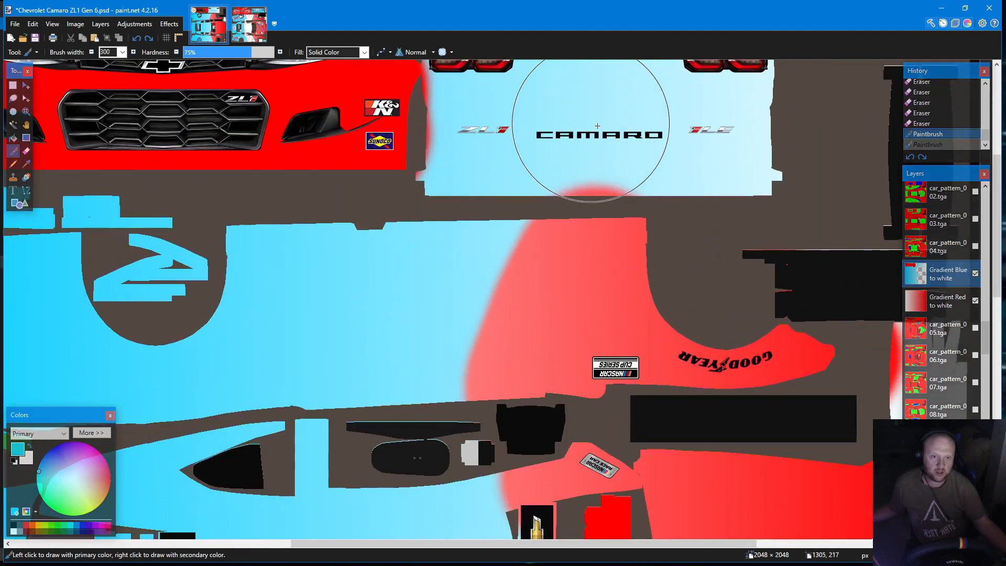
pyautogui.moveTo(589, 117); pyautogui.dragTo(760, 138)
pyautogui.scroll(2, 733, 105)
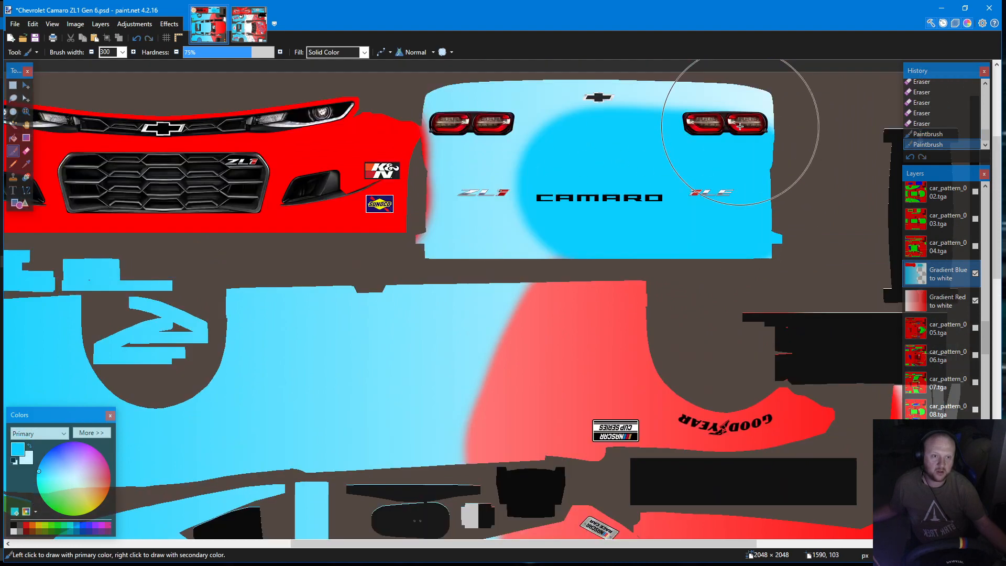
pyautogui.moveTo(657, 177)
pyautogui.mouseDown()
pyautogui.moveTo(608, 148)
pyautogui.moveTo(551, 184)
pyautogui.moveTo(512, 157)
pyautogui.moveTo(490, 184)
pyautogui.moveTo(519, 225)
pyautogui.mouseUp()
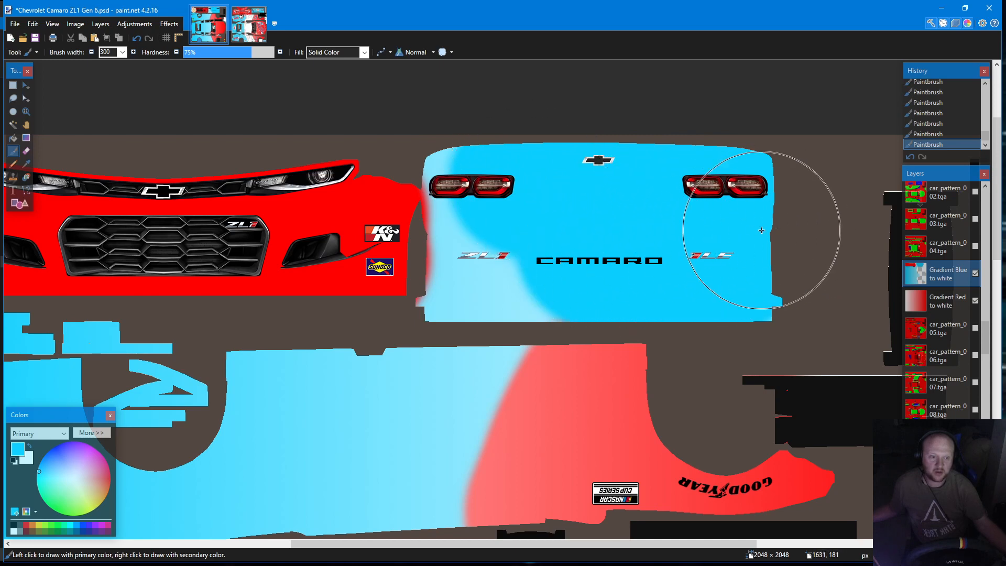
pyautogui.moveTo(598, 251)
pyautogui.mouseDown()
pyautogui.moveTo(471, 246)
pyautogui.moveTo(461, 293)
pyautogui.moveTo(537, 252)
pyautogui.mouseUp()
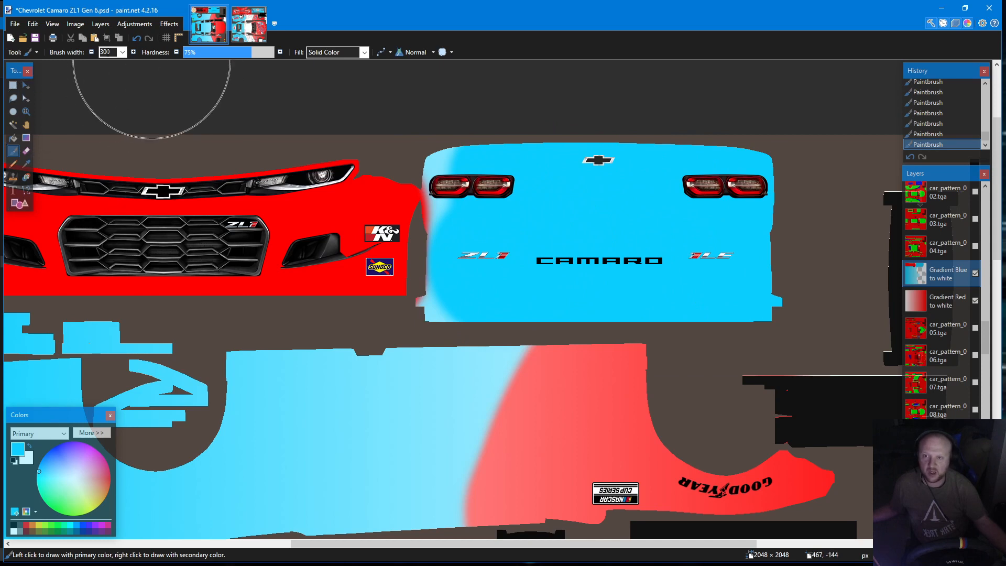
# Set the brush width to 100 and paint the rear bumper's remaining edge beside the front bumper light blue
pyautogui.click(122, 52)
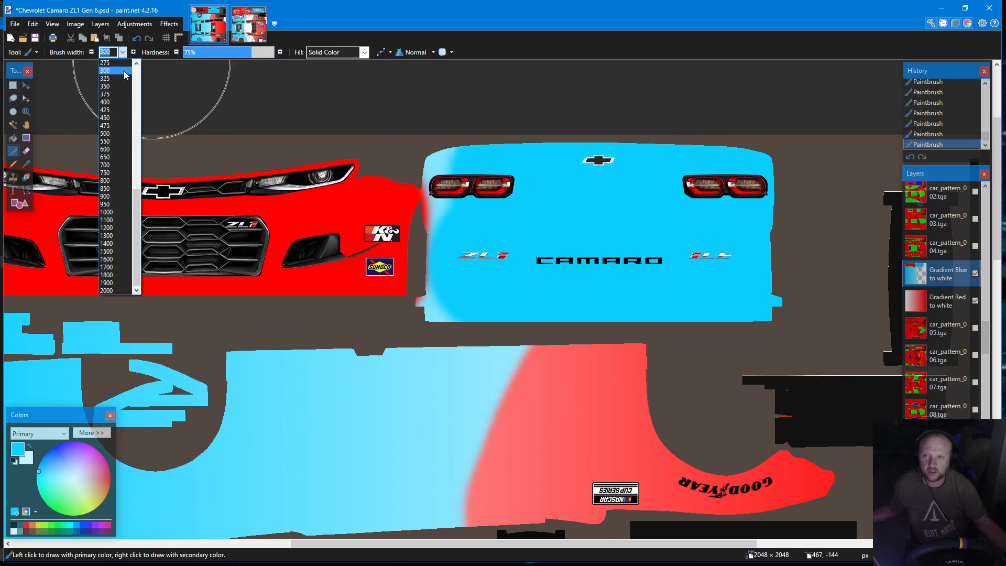
pyautogui.scroll(2, 116, 108)
pyautogui.click(114, 103)
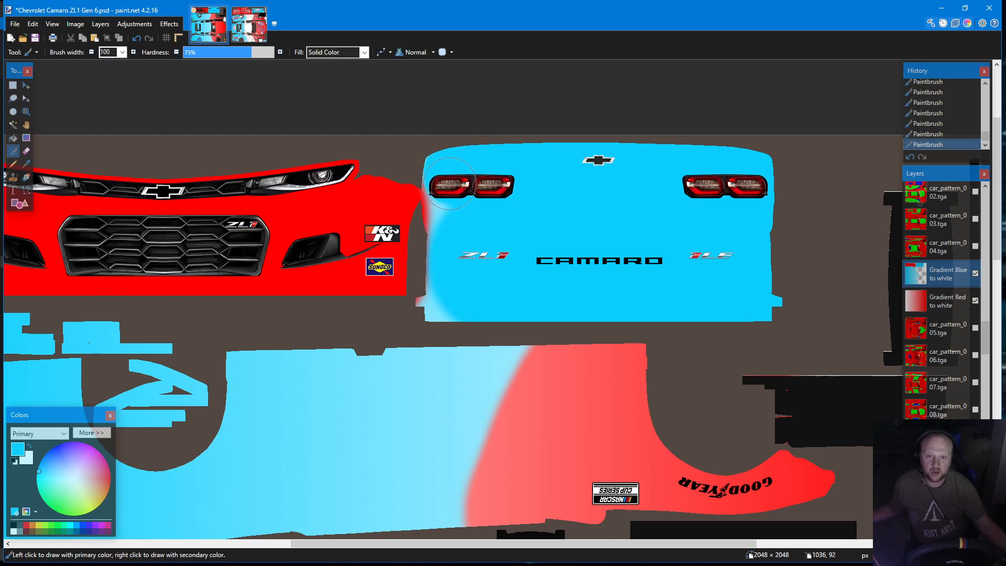
pyautogui.moveTo(449, 259); pyautogui.dragTo(439, 302)
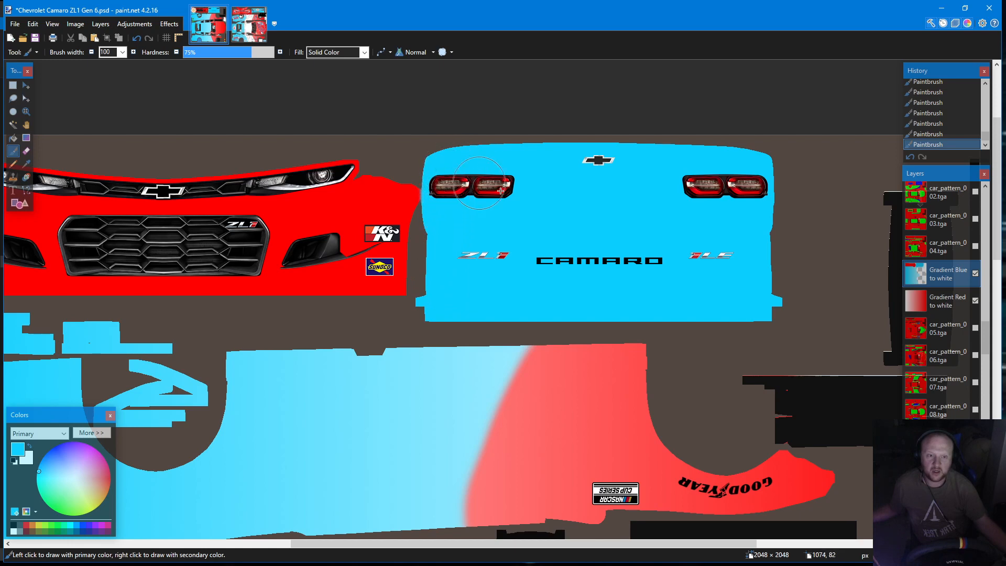
pyautogui.scroll(-5, 562, 187)
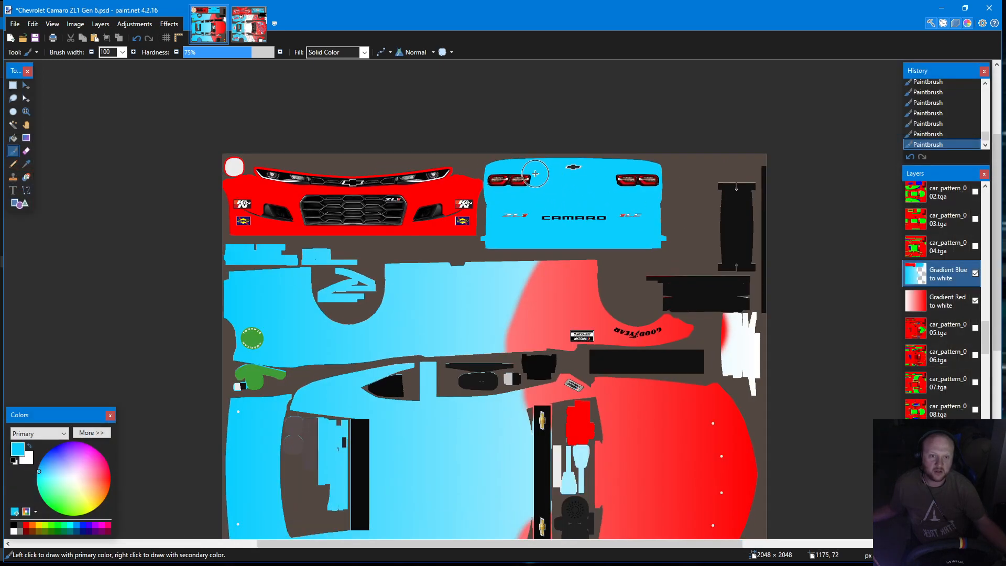
pyautogui.scroll(-1, 519, 241)
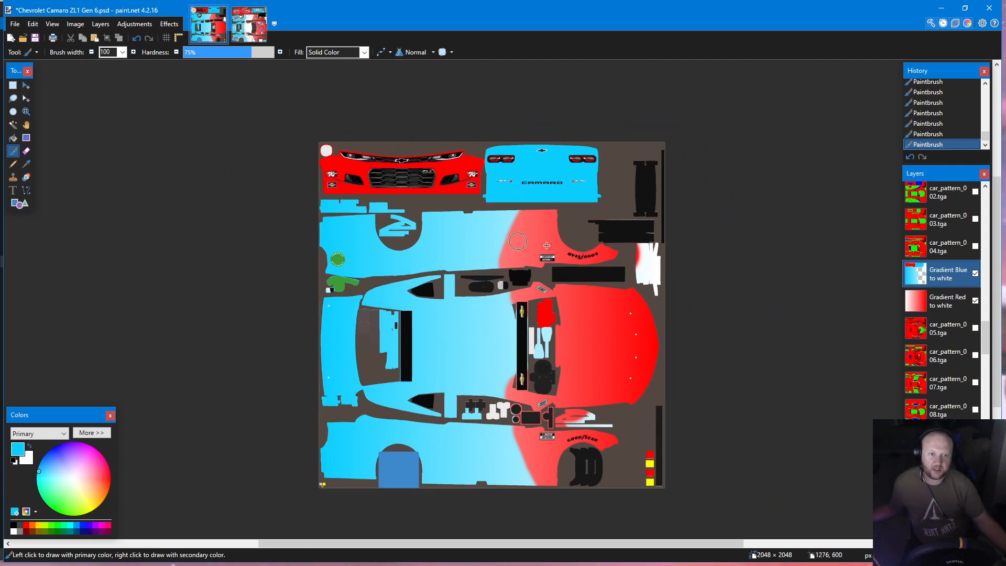
pyautogui.scroll(1, 571, 246)
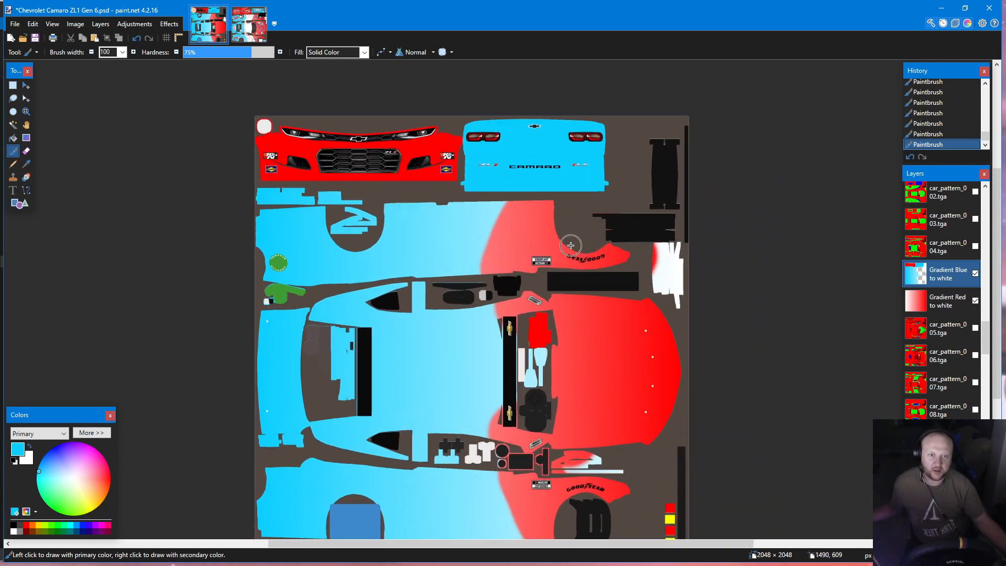
pyautogui.scroll(-1, 570, 245)
pyautogui.scroll(1, 754, 233)
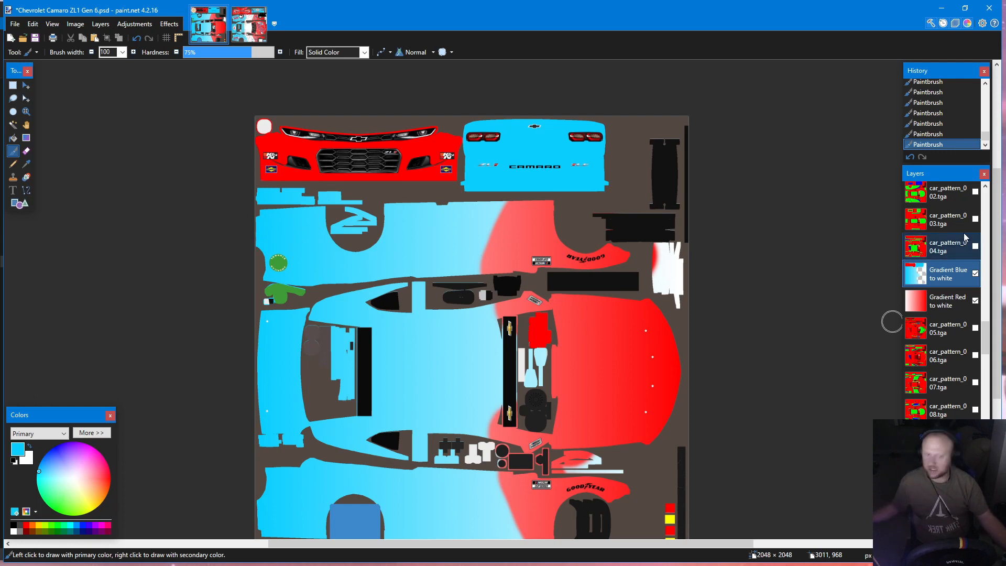
pyautogui.scroll(-1, 605, 317)
pyautogui.scroll(1, 605, 317)
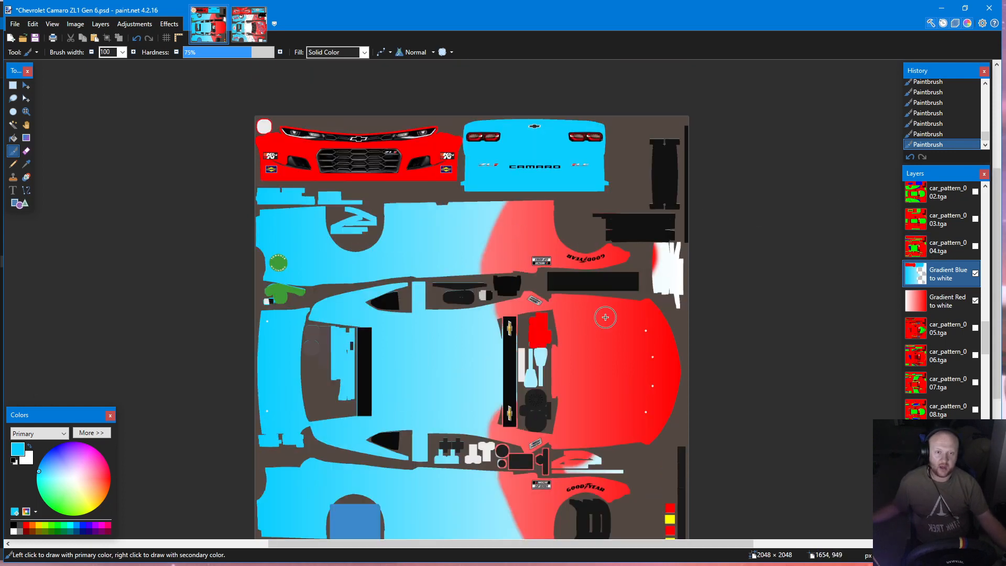
pyautogui.scroll(-1, 998, 250)
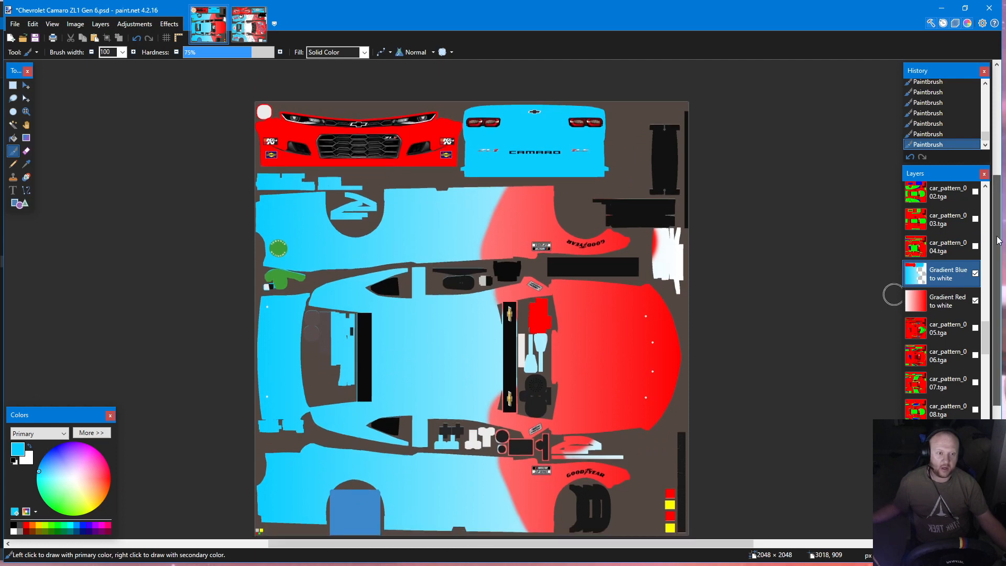
# Try erasing a vertical strip of Gradient Blue to white through the upper side panel's door at width 100, and undo it
pyautogui.click(26, 152)
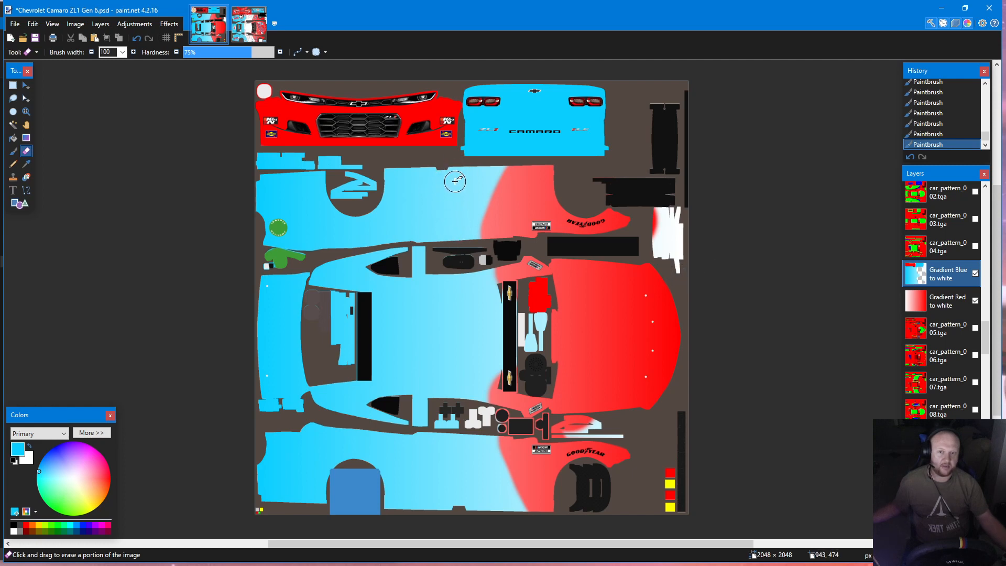
pyautogui.moveTo(455, 169); pyautogui.dragTo(455, 231)
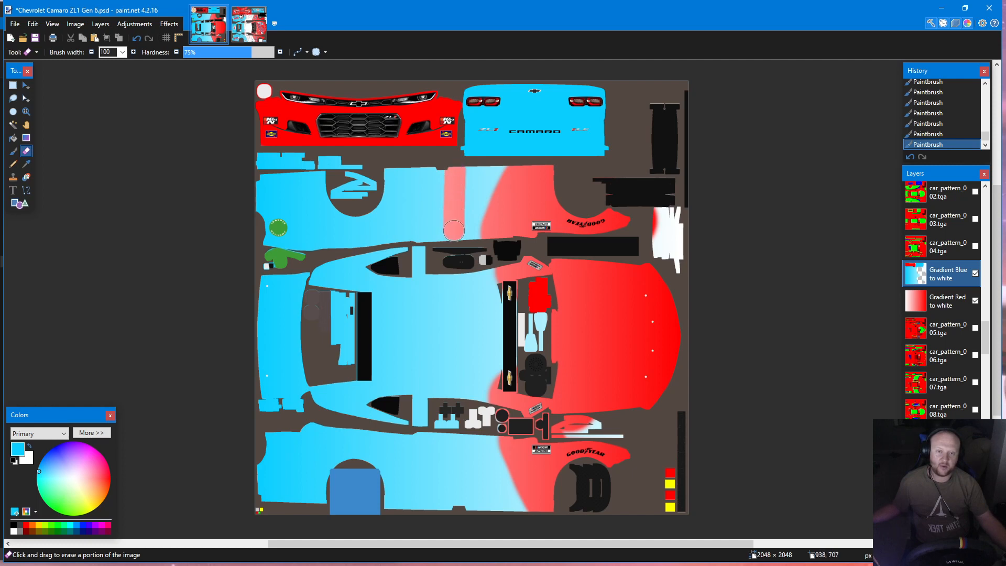
pyautogui.click(136, 37)
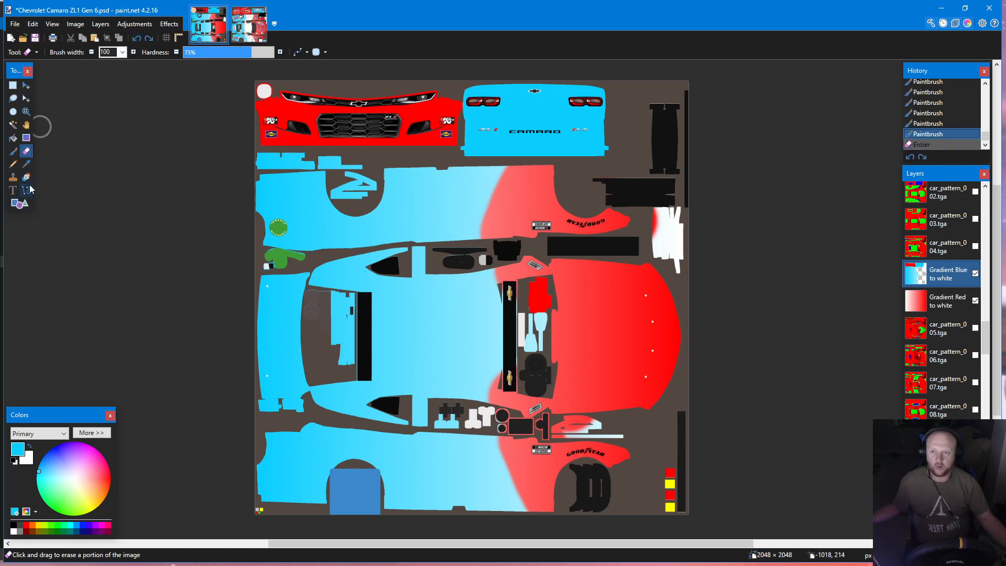
# Paint a slanted white band through the upper side panel's door up to the red, using the Paintbrush at width 100
pyautogui.click(14, 153)
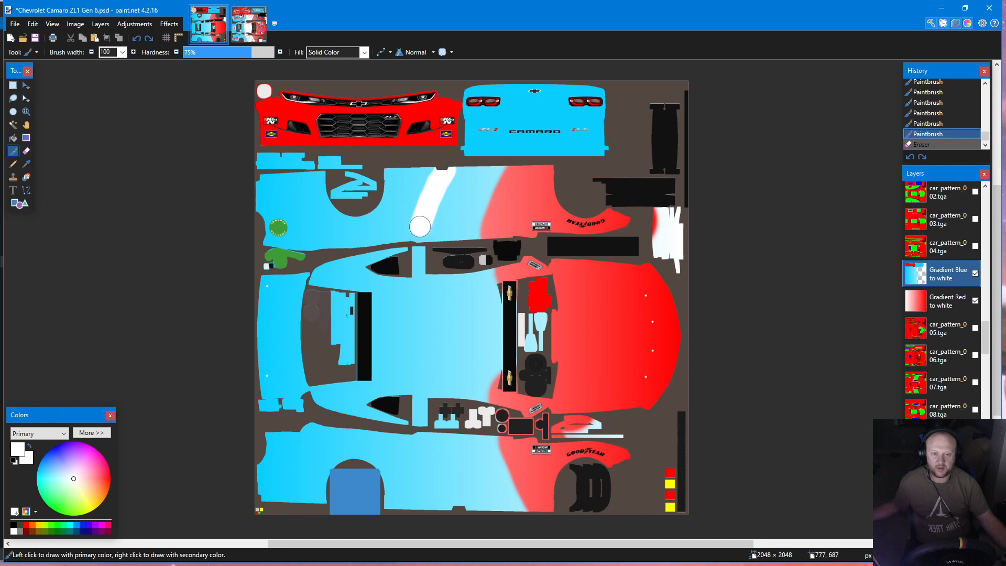
pyautogui.moveTo(414, 238)
pyautogui.mouseDown()
pyautogui.moveTo(450, 204)
pyautogui.moveTo(458, 176)
pyautogui.moveTo(431, 235)
pyautogui.moveTo(463, 178)
pyautogui.moveTo(489, 166)
pyautogui.moveTo(455, 231)
pyautogui.mouseUp()
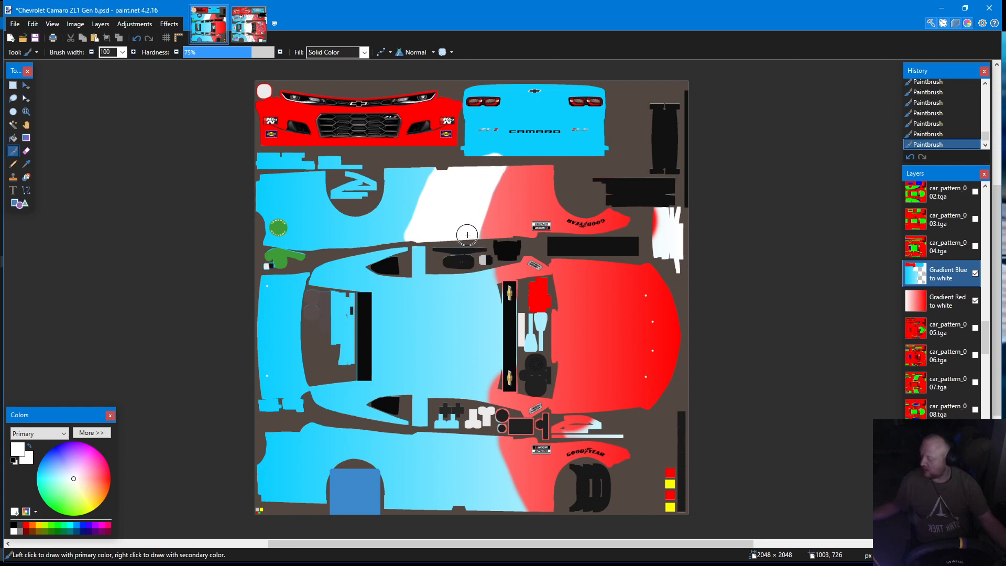
pyautogui.scroll(3, 474, 242)
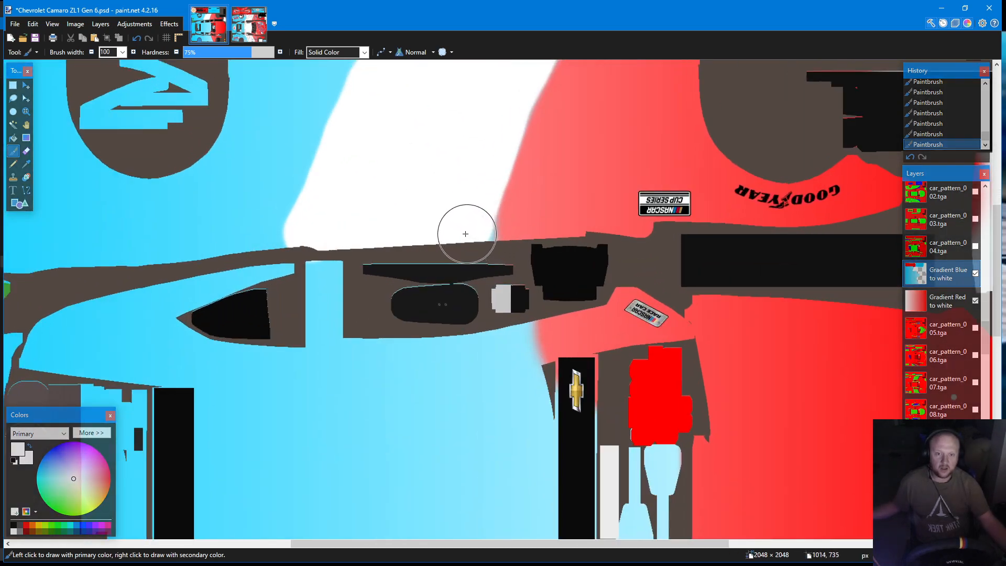
pyautogui.scroll(2, 507, 173)
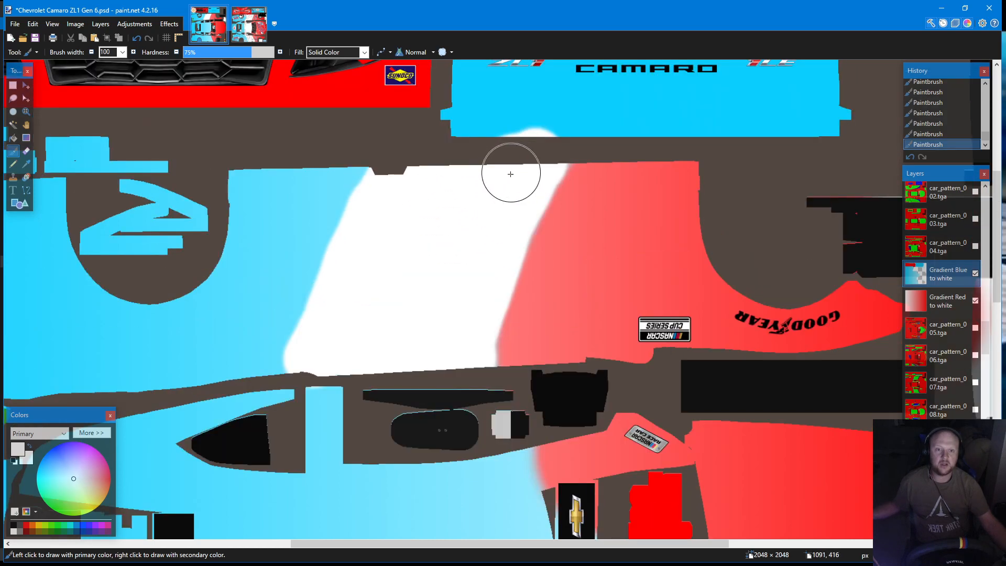
# Sample the rear bumper's light blue and paint over the white overspray on the bumper's lower edge
pyautogui.click(25, 164)
pyautogui.click(634, 103)
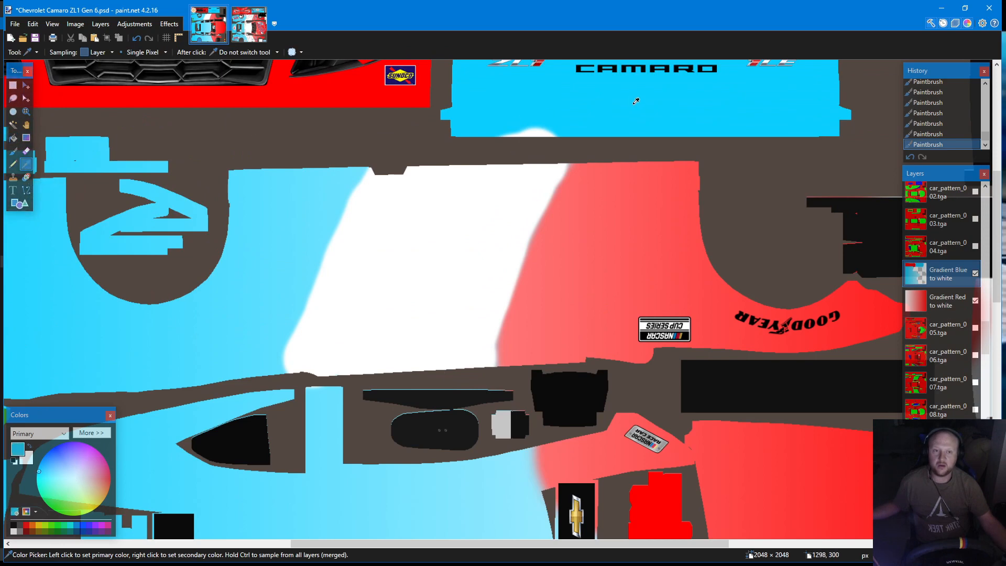
pyautogui.click(13, 151)
pyautogui.scroll(-5, 343, 231)
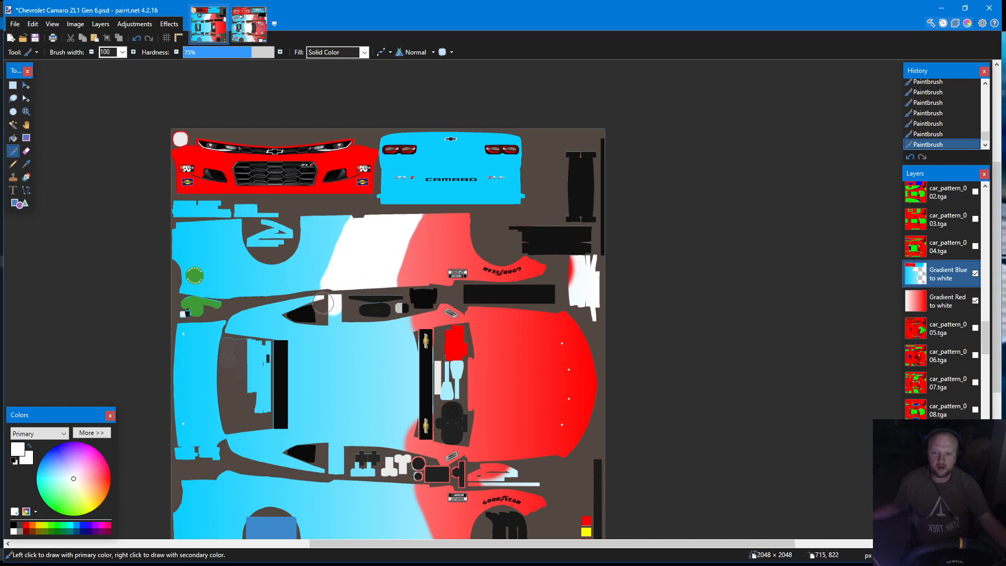
# Paint the roof between the blue rear and the red front solid white, including the window pillars on both sides
pyautogui.moveTo(319, 318)
pyautogui.mouseDown()
pyautogui.moveTo(314, 445)
pyautogui.moveTo(340, 312)
pyautogui.moveTo(334, 433)
pyautogui.moveTo(356, 320)
pyautogui.moveTo(400, 321)
pyautogui.moveTo(414, 384)
pyautogui.moveTo(396, 449)
pyautogui.moveTo(345, 436)
pyautogui.moveTo(402, 418)
pyautogui.moveTo(362, 426)
pyautogui.moveTo(377, 423)
pyautogui.moveTo(385, 330)
pyautogui.mouseUp()
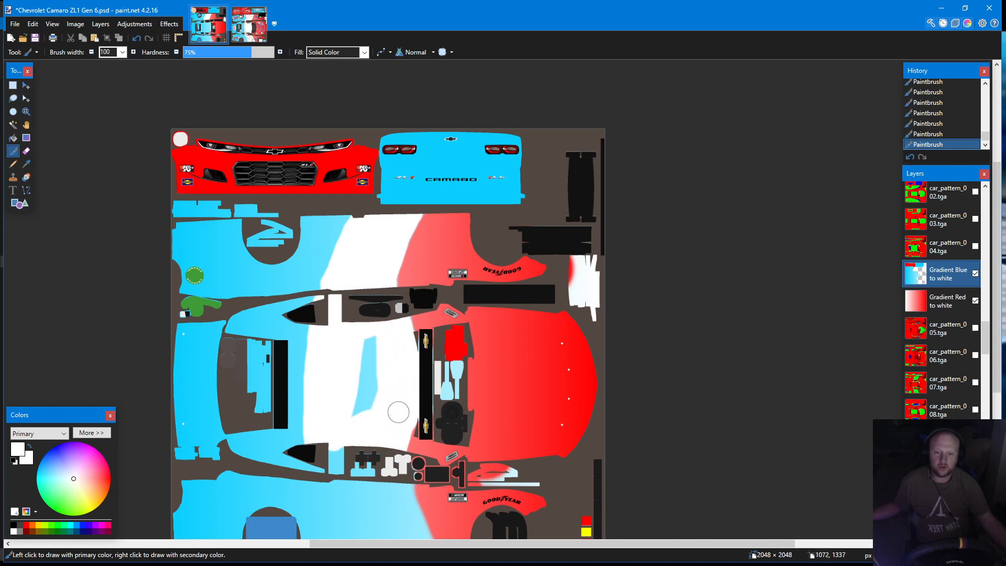
pyautogui.moveTo(399, 412)
pyautogui.mouseDown()
pyautogui.moveTo(369, 397)
pyautogui.moveTo(365, 352)
pyautogui.mouseUp()
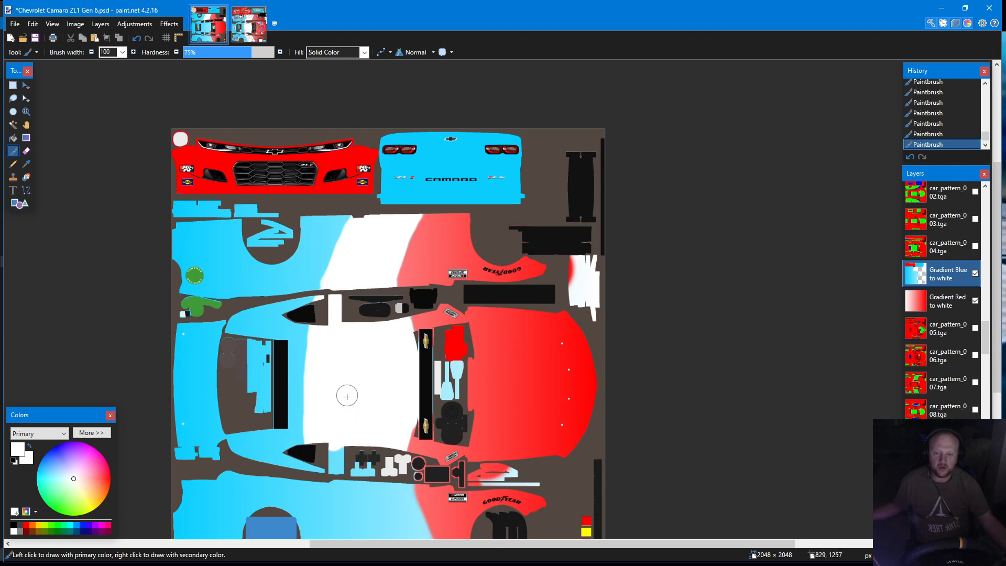
pyautogui.scroll(-3, 346, 397)
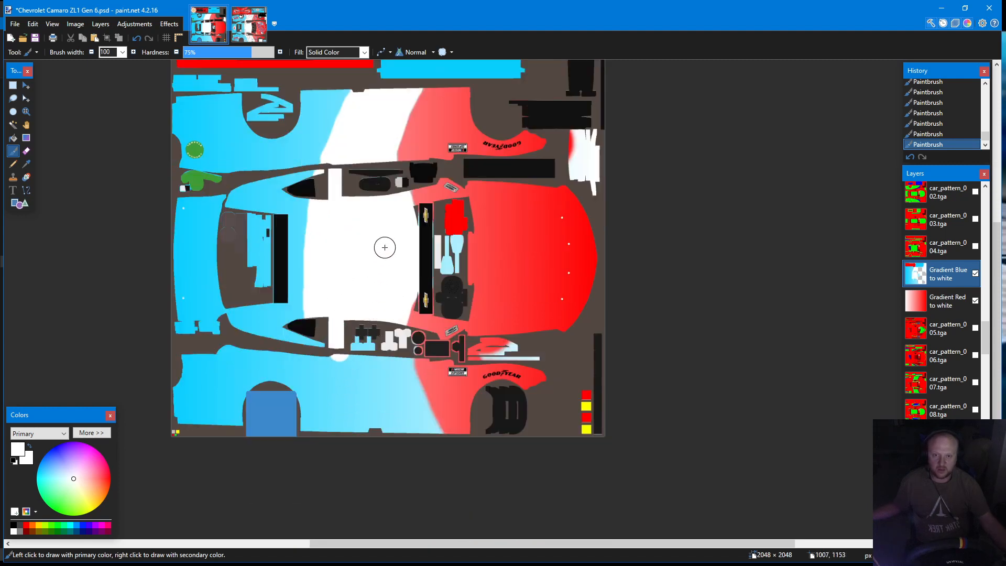
pyautogui.scroll(1, 385, 247)
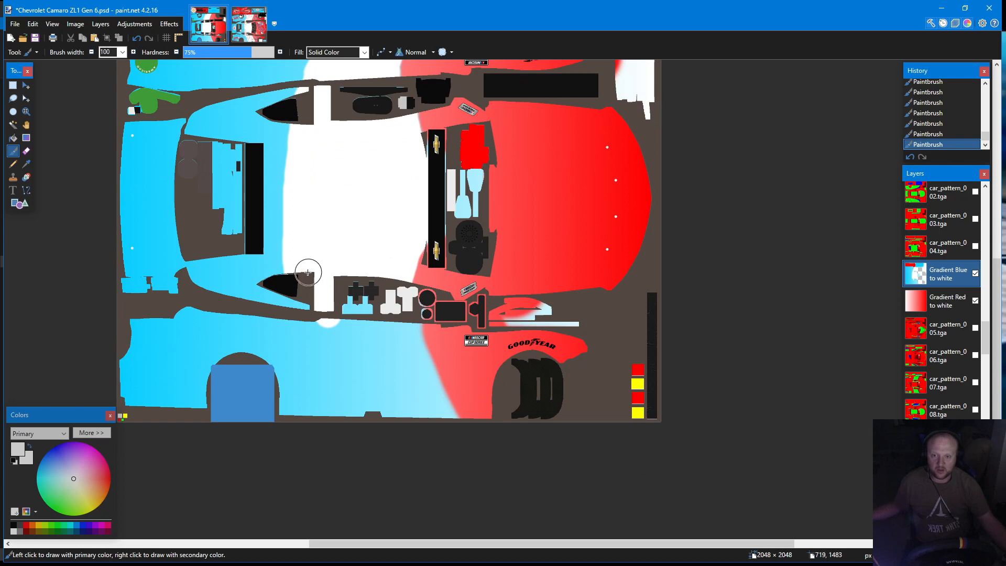
pyautogui.moveTo(302, 276); pyautogui.dragTo(298, 307)
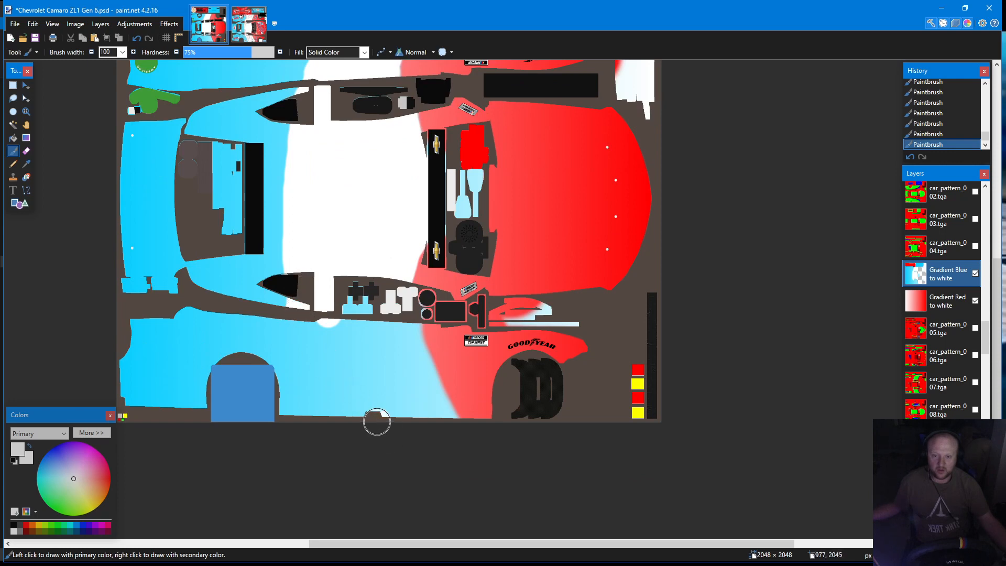
# Paint a matching slanted white band across the lower side panel up to the red, and touch up the lower window pillar in white
pyautogui.moveTo(377, 421)
pyautogui.mouseDown()
pyautogui.moveTo(325, 317)
pyautogui.moveTo(353, 303)
pyautogui.moveTo(384, 306)
pyautogui.moveTo(356, 315)
pyautogui.moveTo(384, 420)
pyautogui.moveTo(372, 334)
pyautogui.moveTo(415, 422)
pyautogui.moveTo(391, 324)
pyautogui.moveTo(415, 359)
pyautogui.moveTo(438, 437)
pyautogui.moveTo(398, 433)
pyautogui.moveTo(469, 419)
pyautogui.moveTo(476, 403)
pyautogui.moveTo(448, 438)
pyautogui.mouseUp()
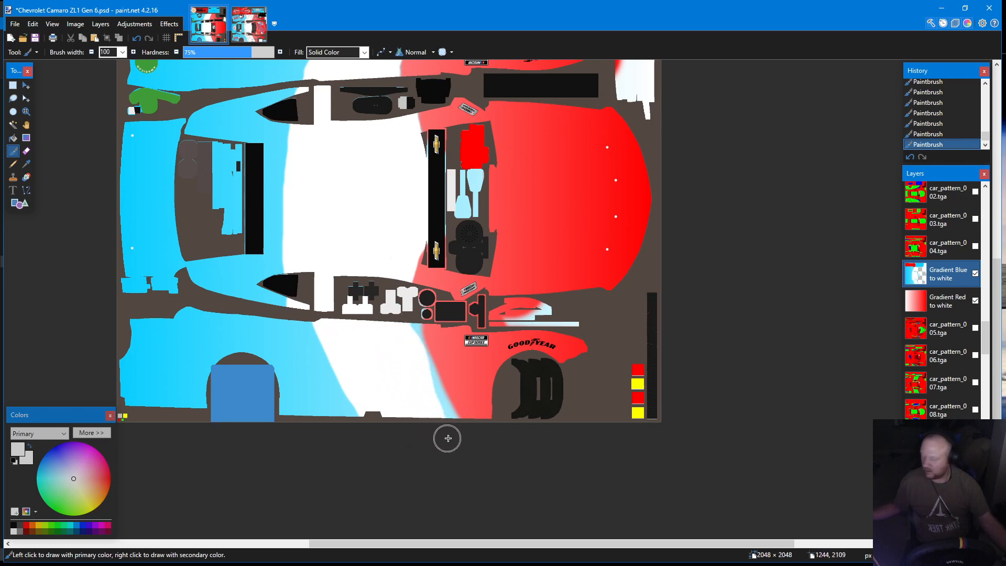
pyautogui.keyDown('ctrl'); pyautogui.scroll(2, 448, 438); pyautogui.keyUp('ctrl')
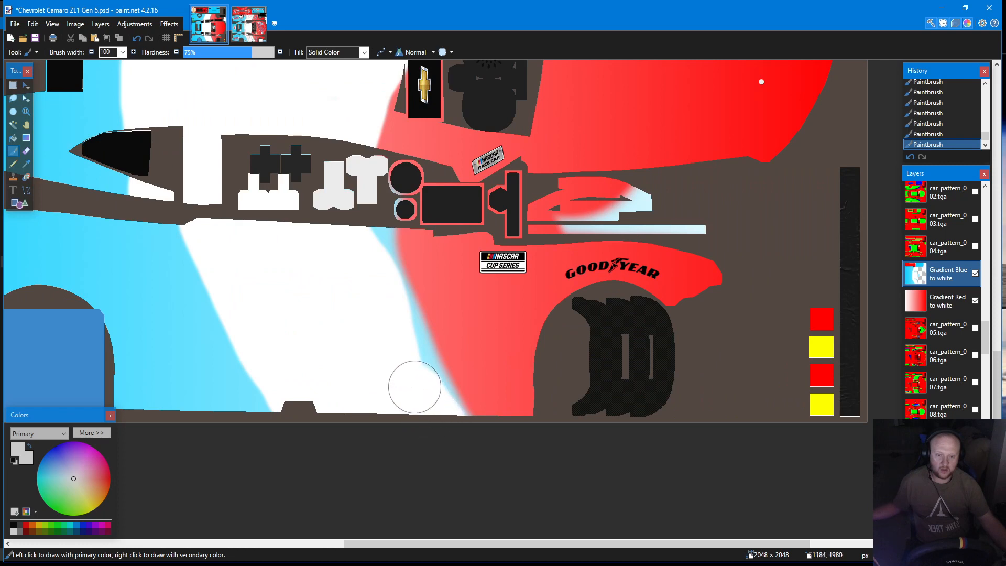
pyautogui.moveTo(414, 387)
pyautogui.mouseDown()
pyautogui.moveTo(353, 270)
pyautogui.moveTo(370, 246)
pyautogui.moveTo(364, 232)
pyautogui.moveTo(403, 347)
pyautogui.moveTo(449, 433)
pyautogui.moveTo(392, 311)
pyautogui.moveTo(404, 336)
pyautogui.moveTo(417, 326)
pyautogui.moveTo(406, 340)
pyautogui.moveTo(370, 242)
pyautogui.mouseUp()
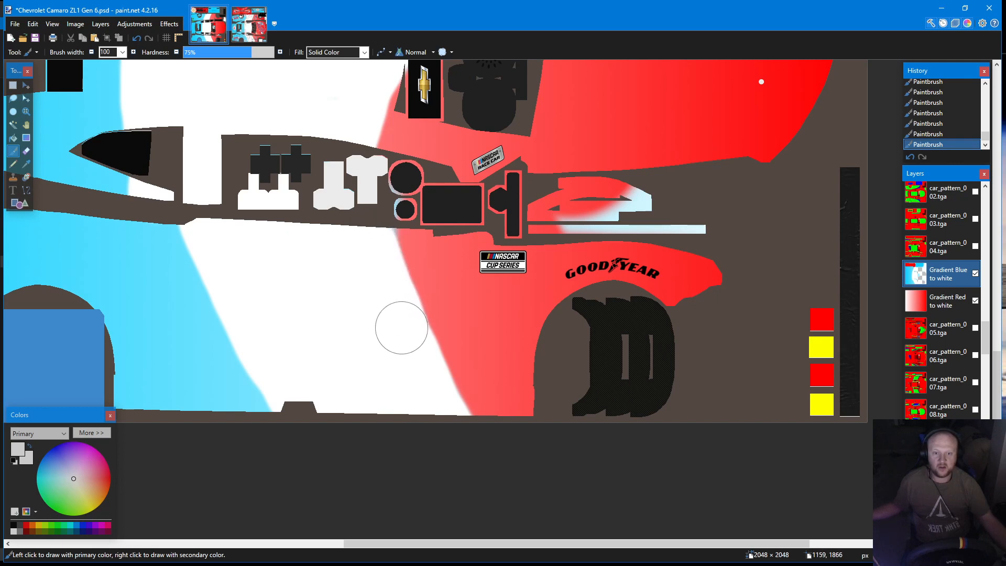
pyautogui.scroll(1, 370, 314)
pyautogui.scroll(-3, 369, 313)
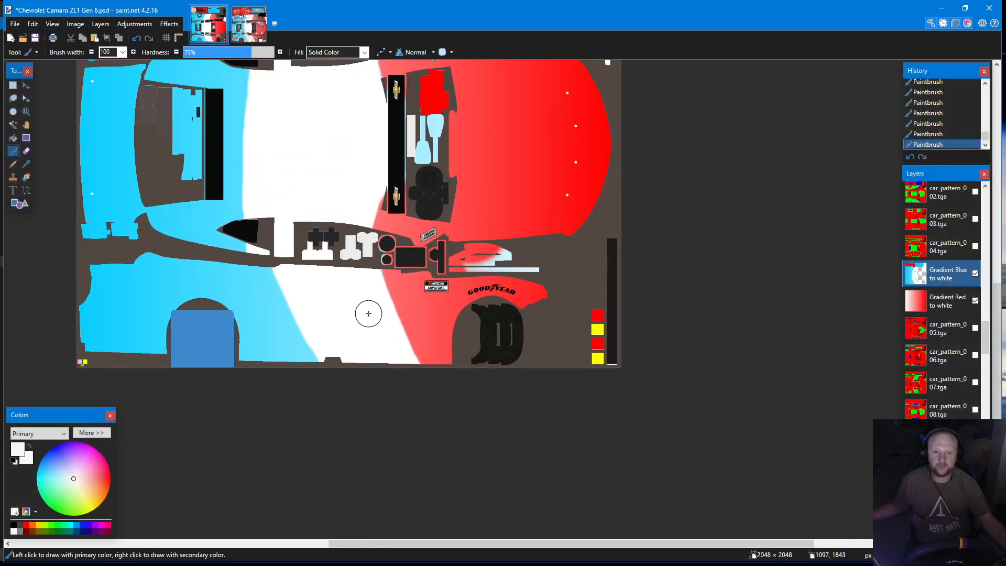
pyautogui.scroll(-3, 357, 320)
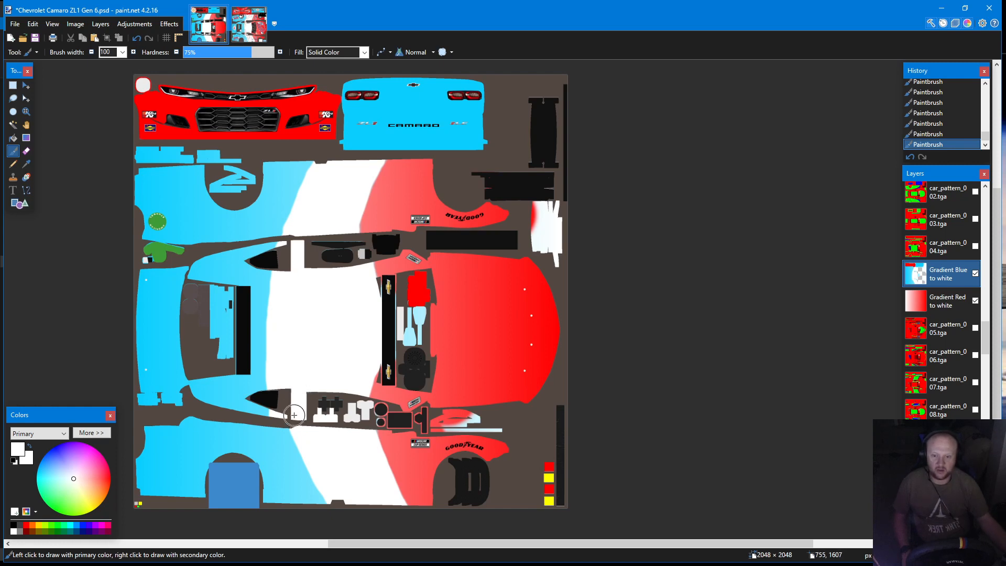
pyautogui.moveTo(294, 415); pyautogui.dragTo(272, 413)
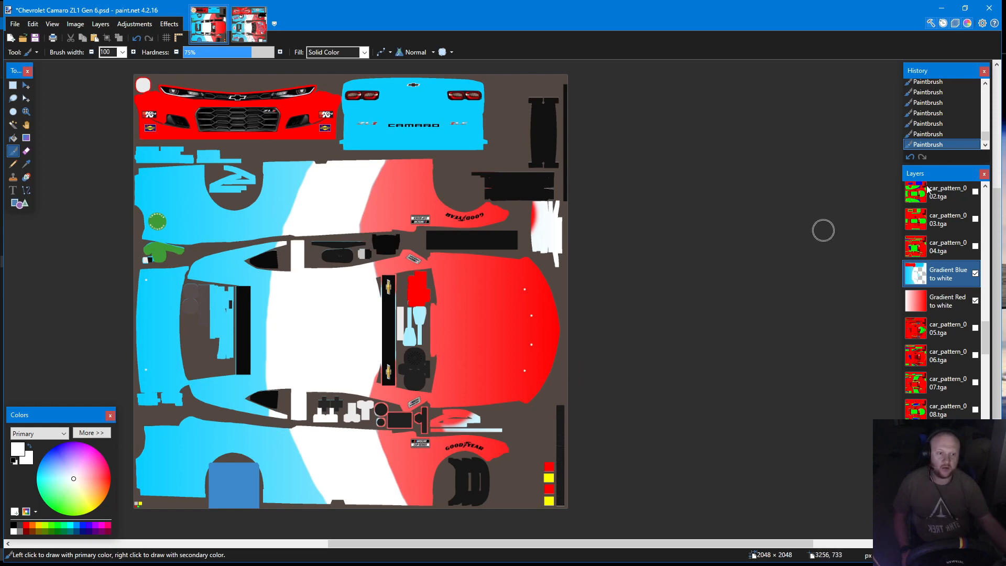
# Briefly show the Numbers layer and the Sponsor layer to check their placement areas, hiding each again
pyautogui.scroll(10, 965, 304)
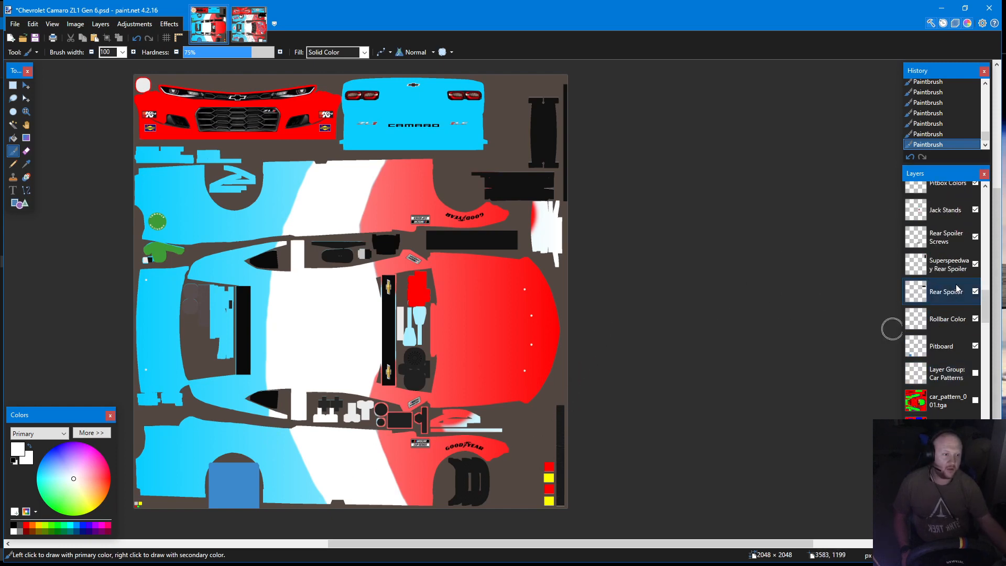
pyautogui.scroll(-4, 962, 314)
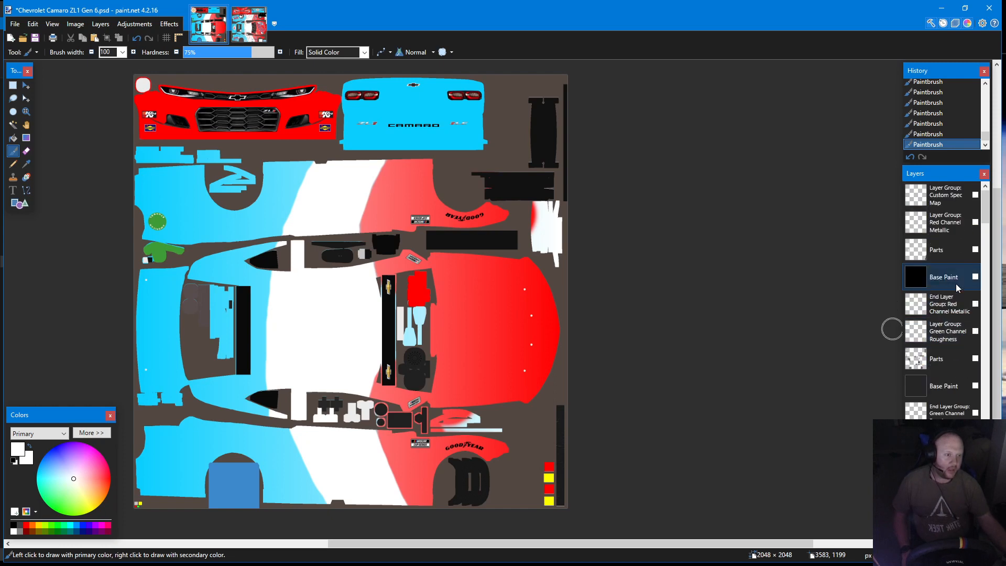
pyautogui.scroll(-3, 966, 362)
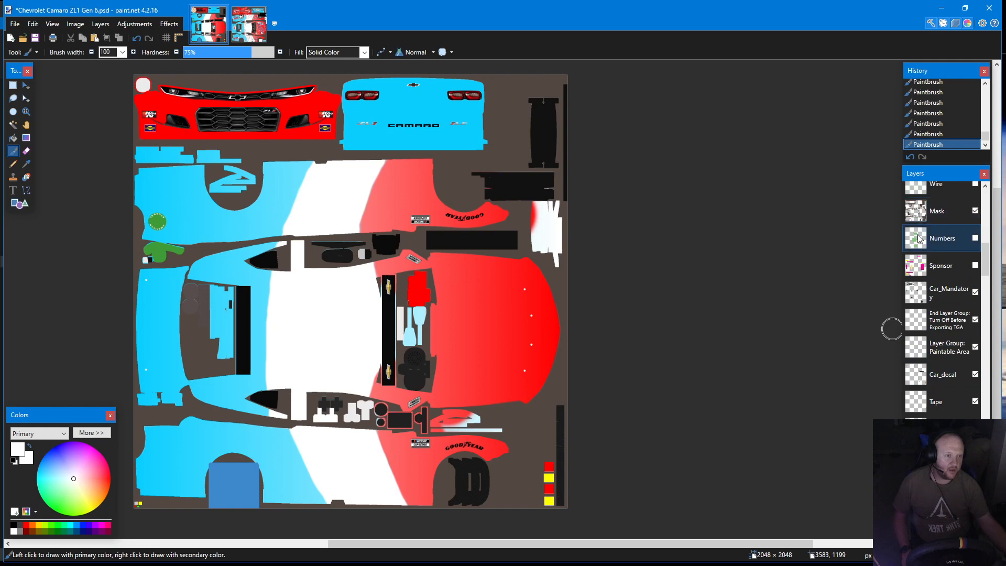
pyautogui.click(975, 239)
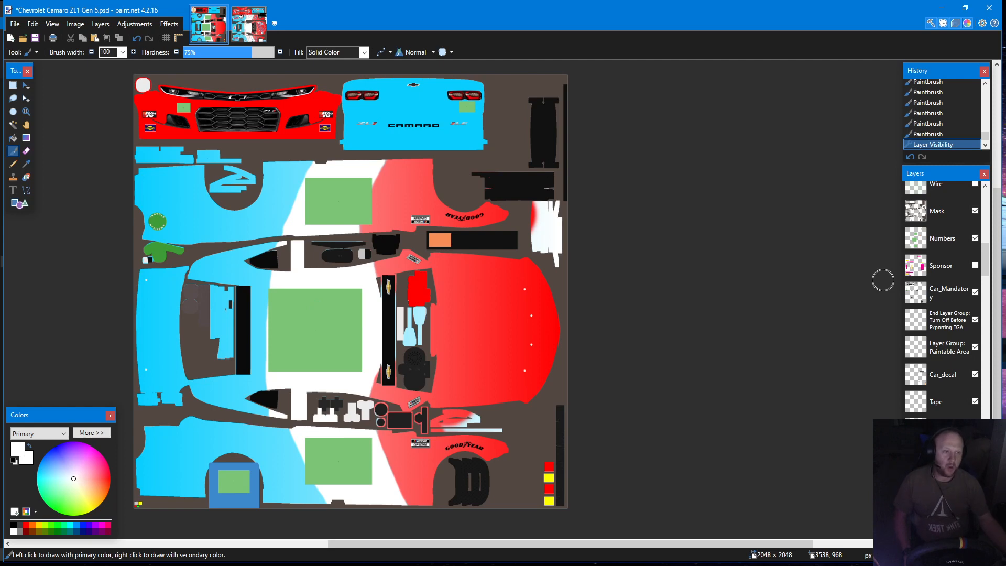
pyautogui.click(975, 243)
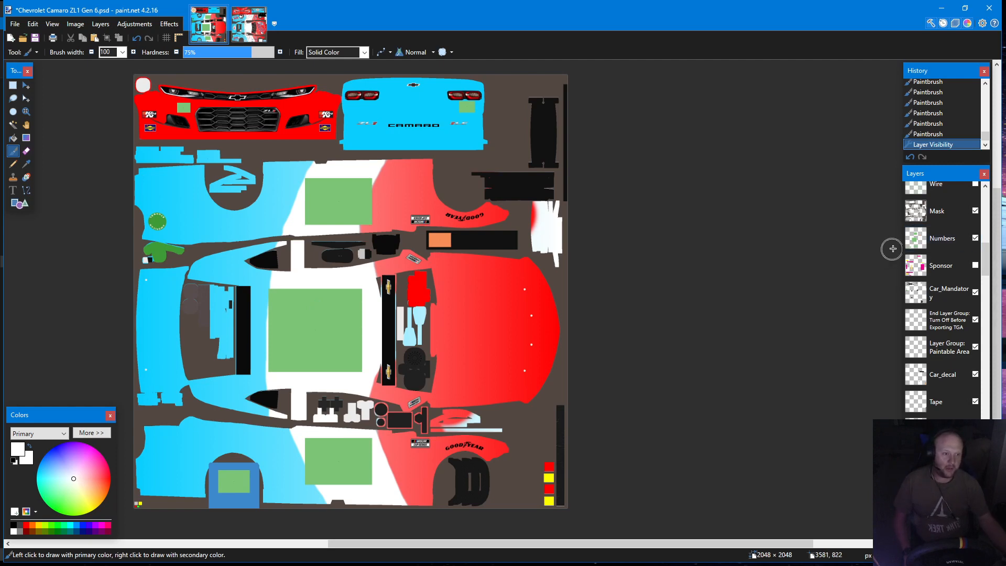
pyautogui.click(974, 239)
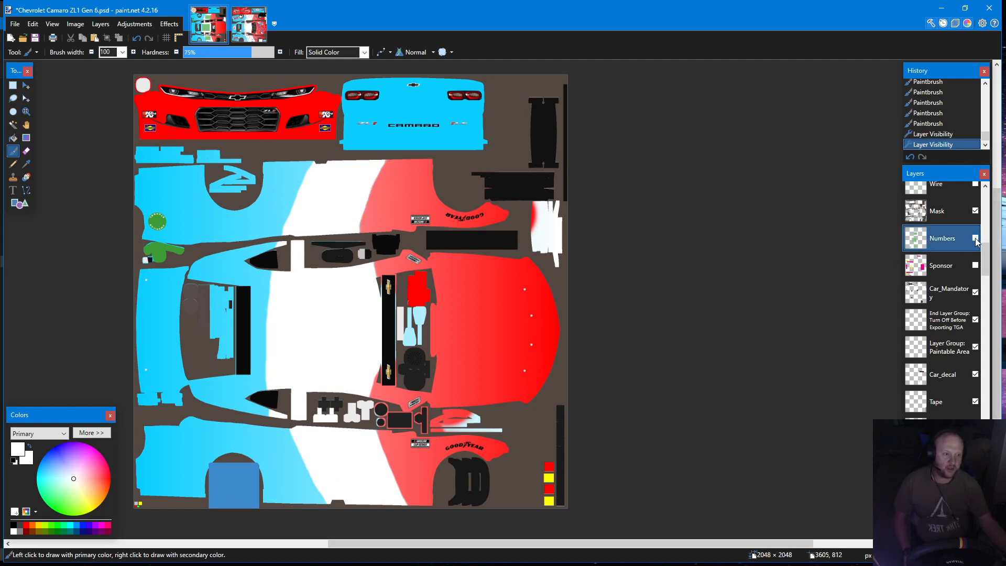
pyautogui.click(975, 266)
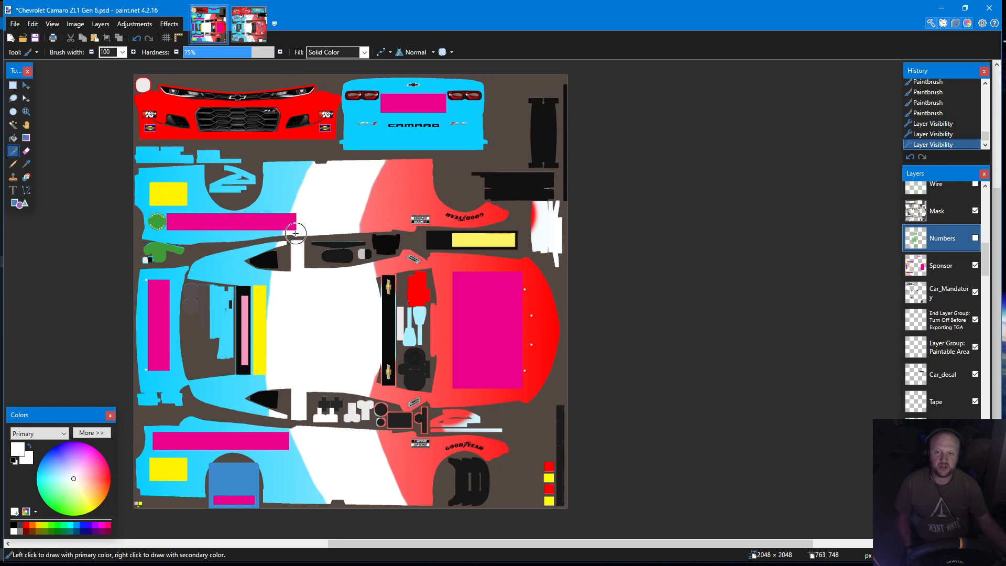
pyautogui.click(974, 265)
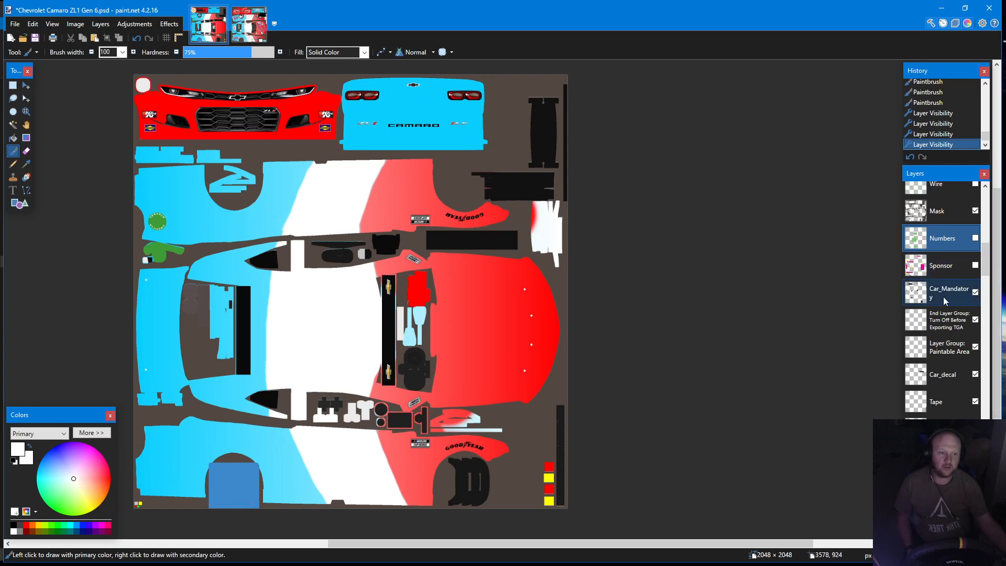
# Show the Wire layer and inspect the mesh lines over the hood, roof and lower side panel
pyautogui.scroll(3, 945, 283)
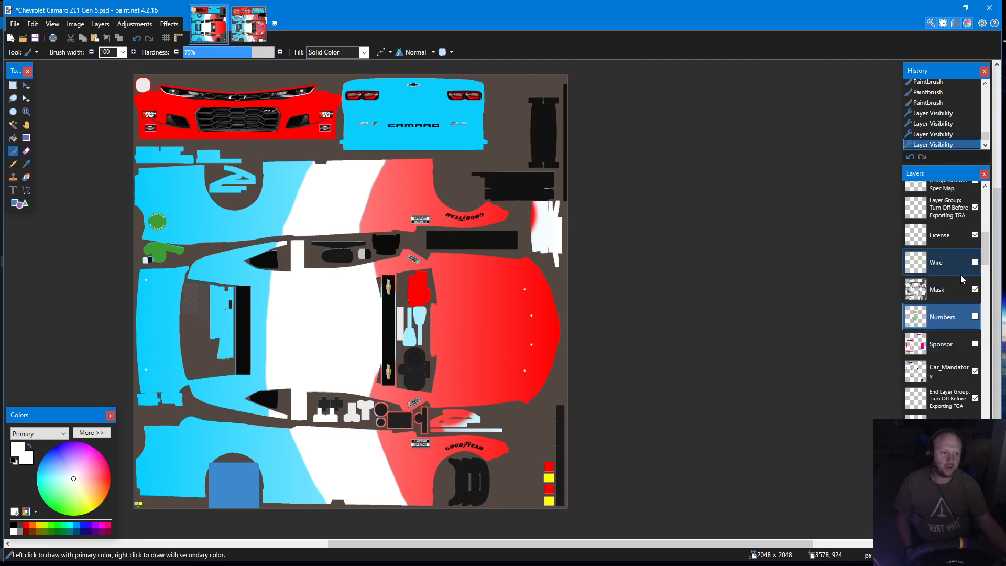
pyautogui.click(933, 268)
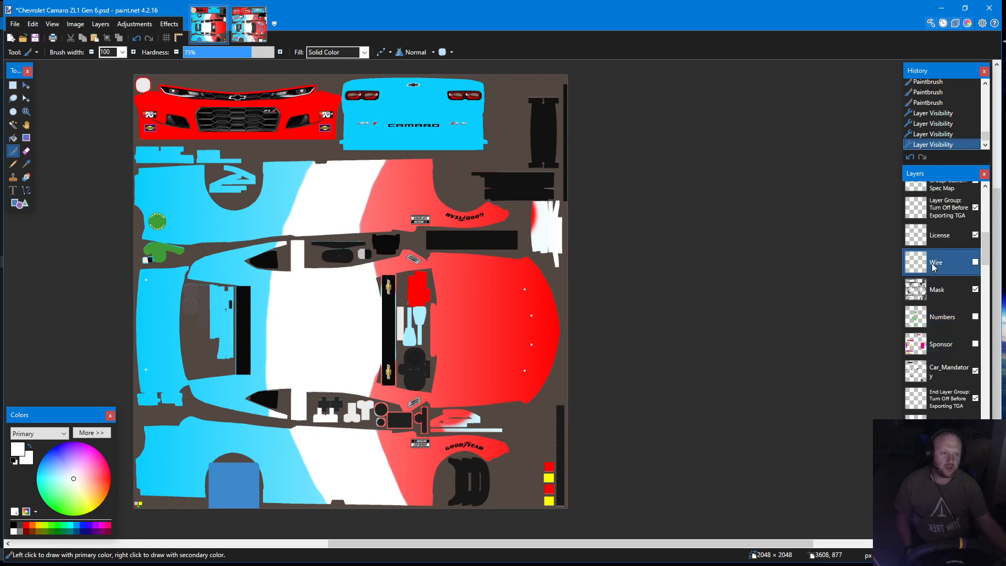
pyautogui.click(975, 263)
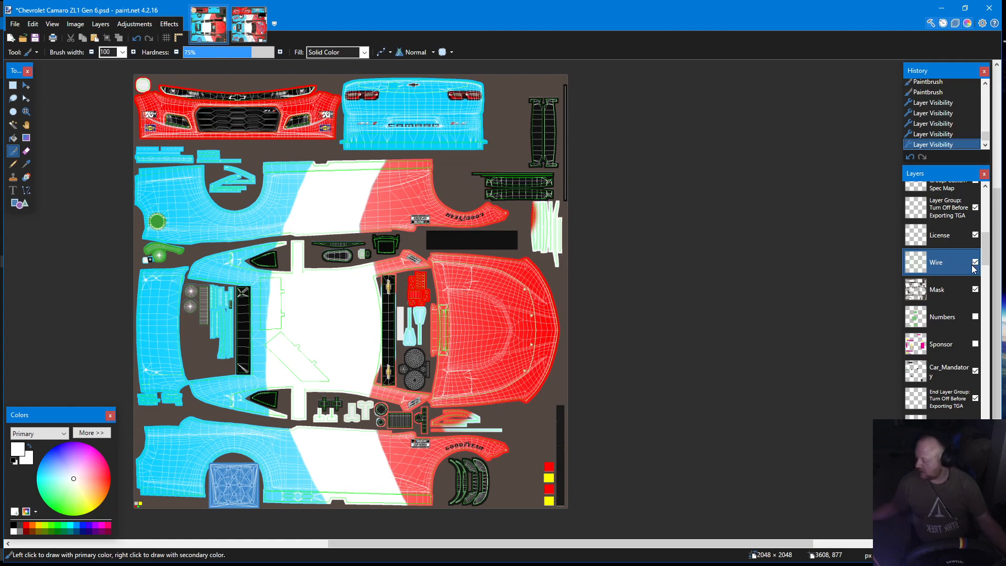
pyautogui.scroll(5, 430, 338)
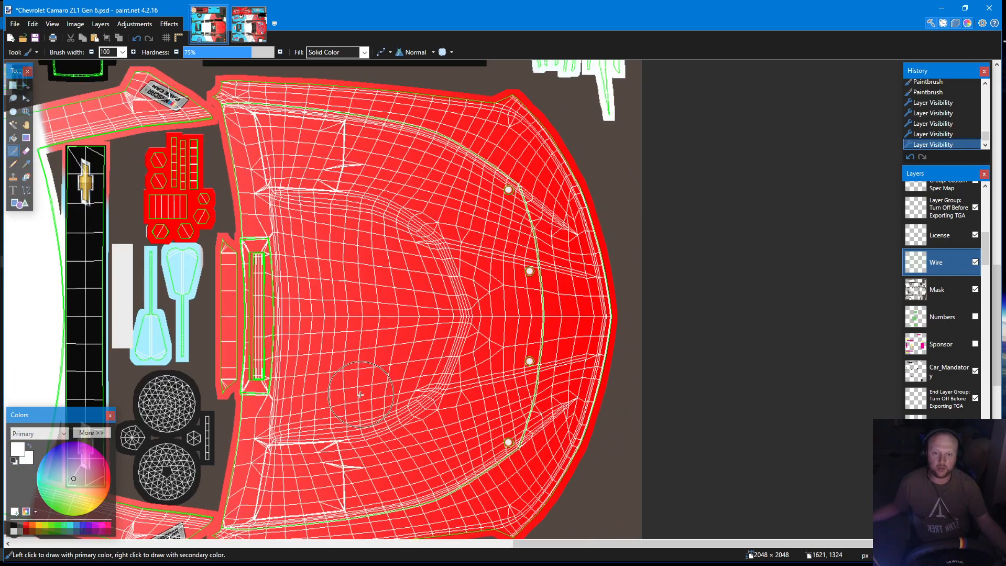
pyautogui.scroll(-4, 422, 345)
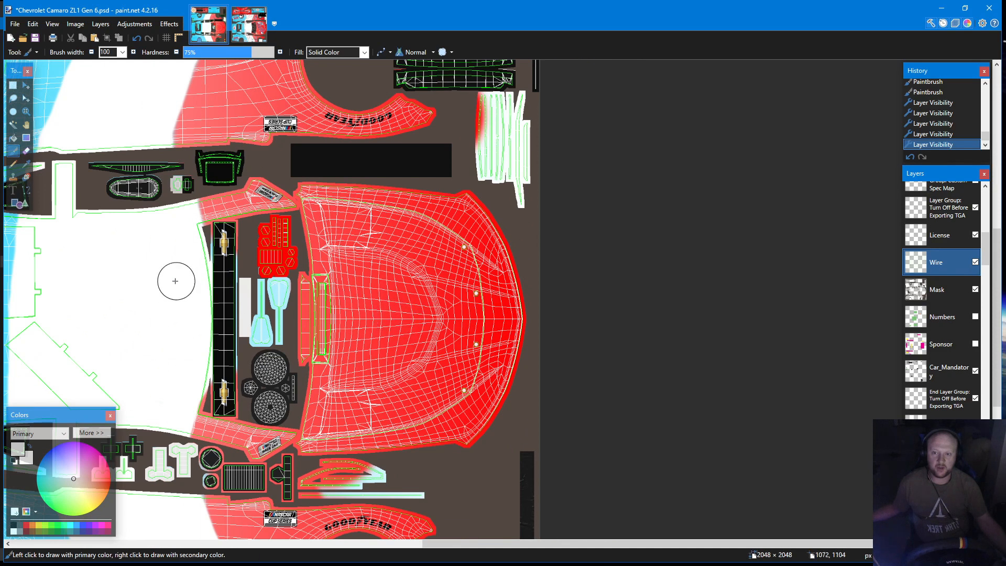
pyautogui.scroll(3, 175, 281)
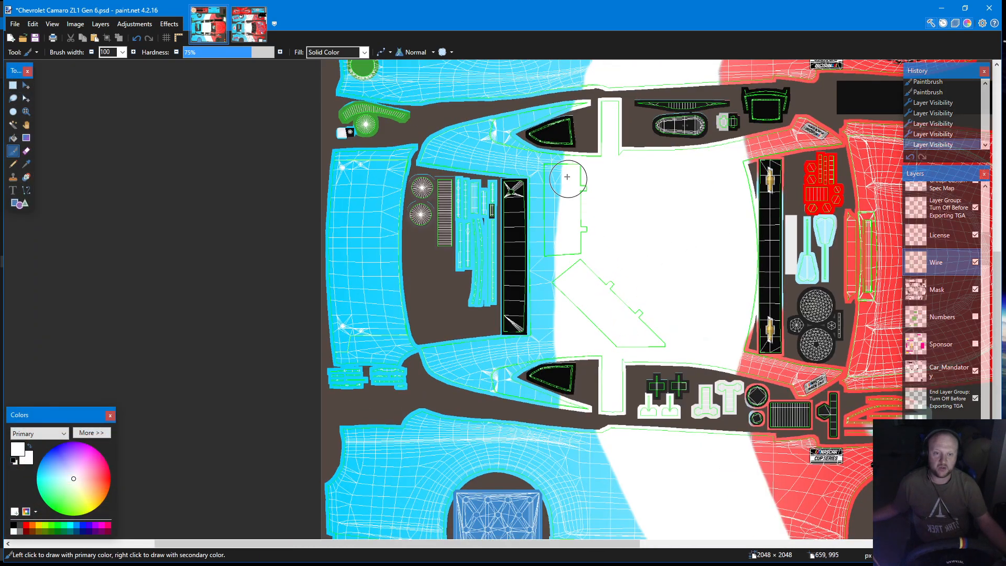
pyautogui.scroll(-1, 306, 337)
pyautogui.scroll(4, 456, 356)
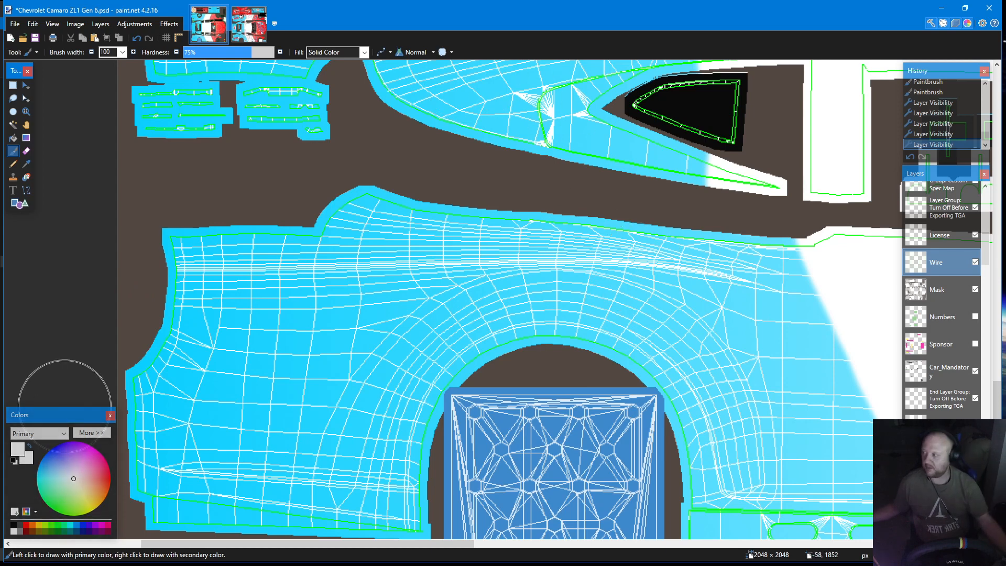
# Switch to the iRacing Paint Shop and examine the Camaro model's side and rear wheel area up close
pyautogui.hotkey('alt', 'Tab')
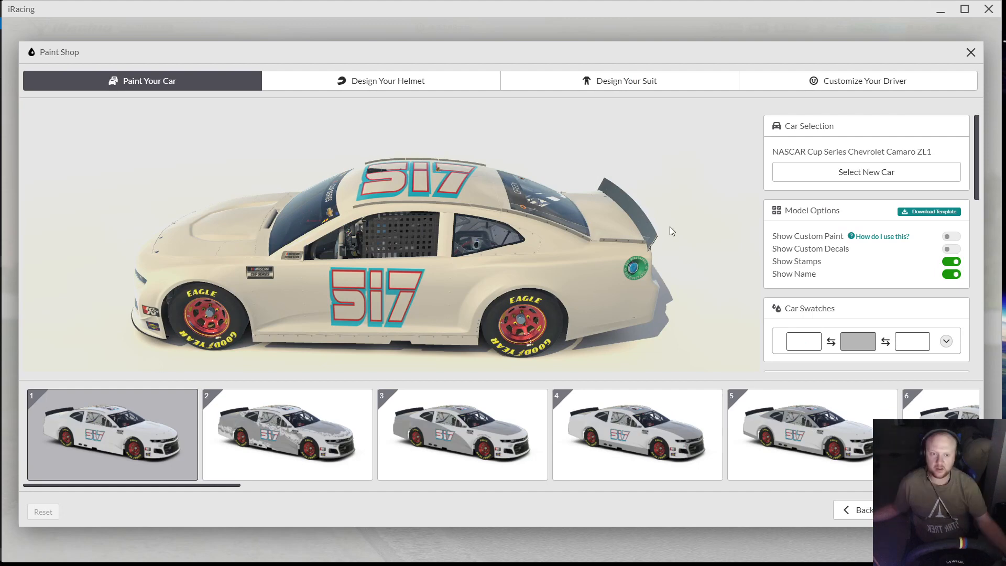
pyautogui.moveTo(670, 226)
pyautogui.mouseDown()
pyautogui.moveTo(581, 272)
pyautogui.moveTo(577, 253)
pyautogui.mouseUp()
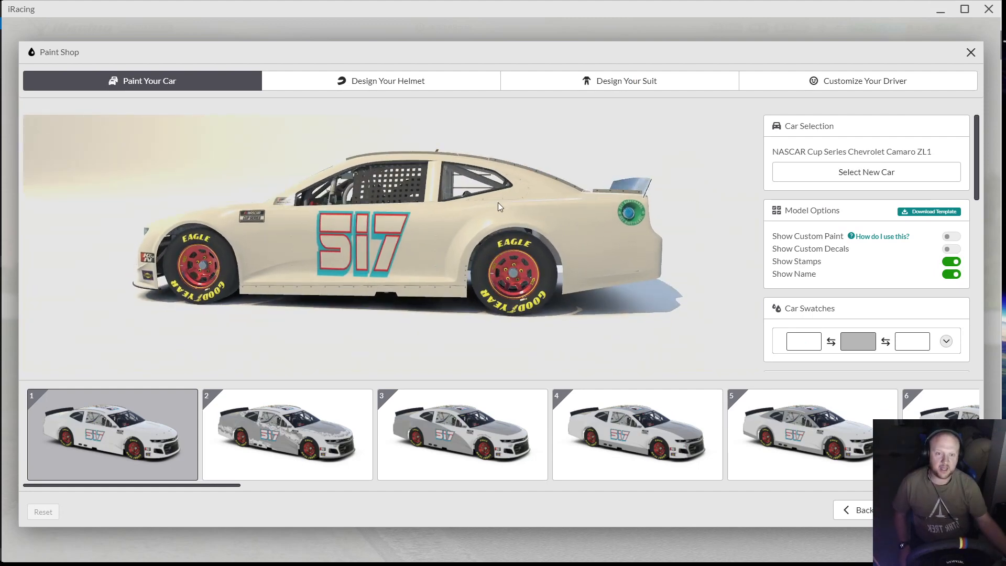
pyautogui.scroll(5, 608, 202)
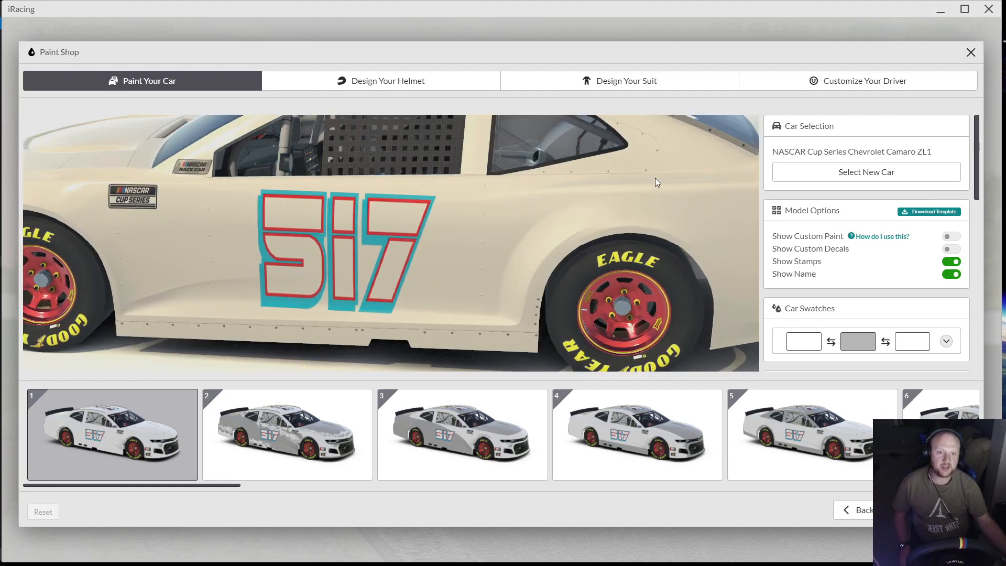
# Examine the Camaro model's side, rear wheel area, roof and front from several angles, then return to paint.net
pyautogui.moveTo(655, 216); pyautogui.dragTo(708, 265)
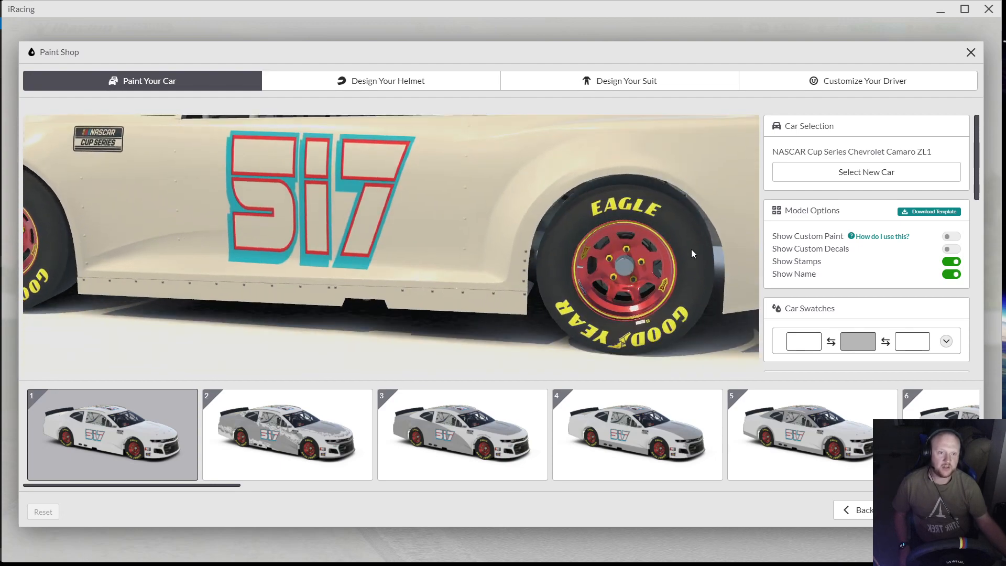
pyautogui.scroll(-5, 690, 249)
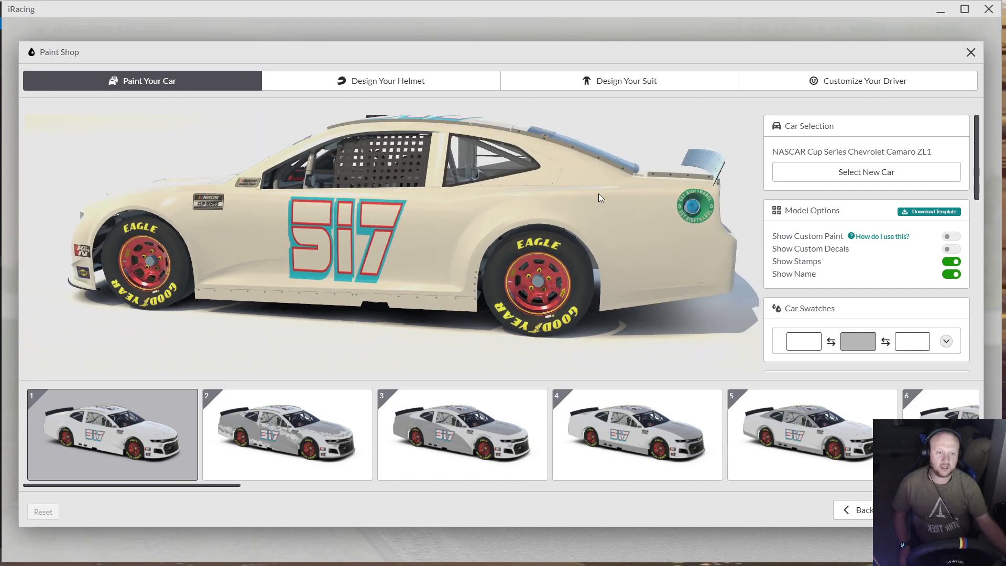
pyautogui.moveTo(652, 212); pyautogui.dragTo(623, 288)
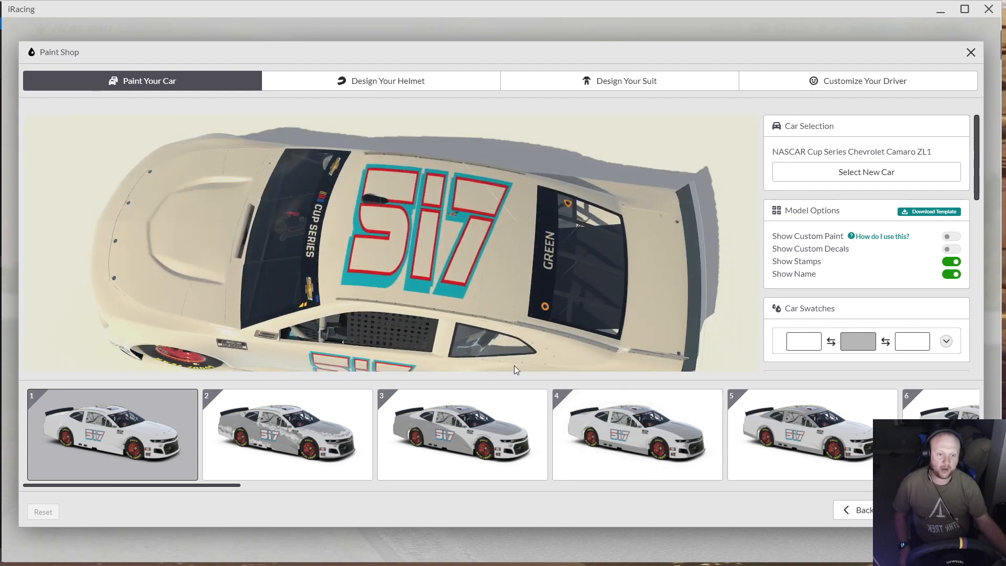
pyautogui.moveTo(514, 366); pyautogui.dragTo(639, 209)
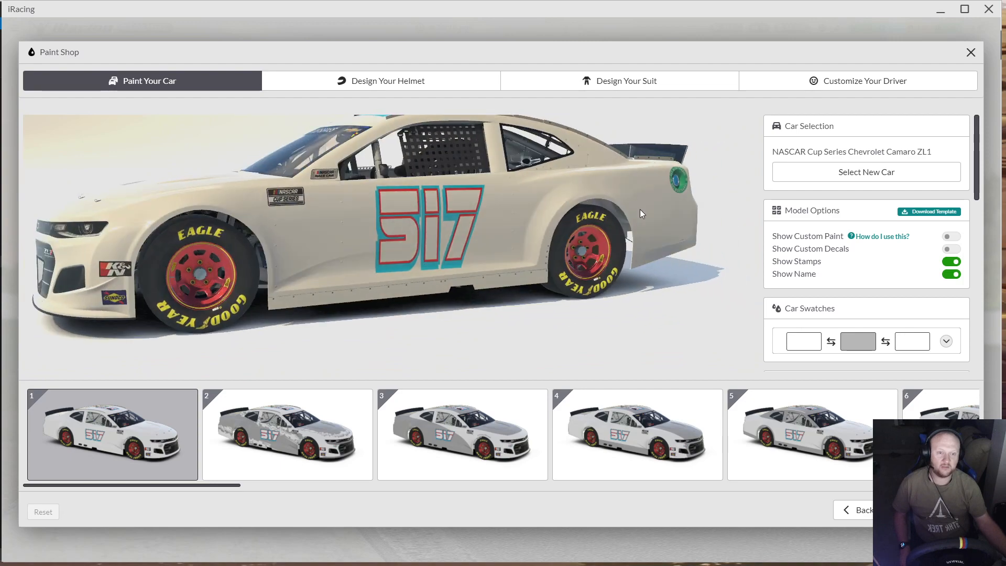
pyautogui.moveTo(549, 233); pyautogui.dragTo(552, 221)
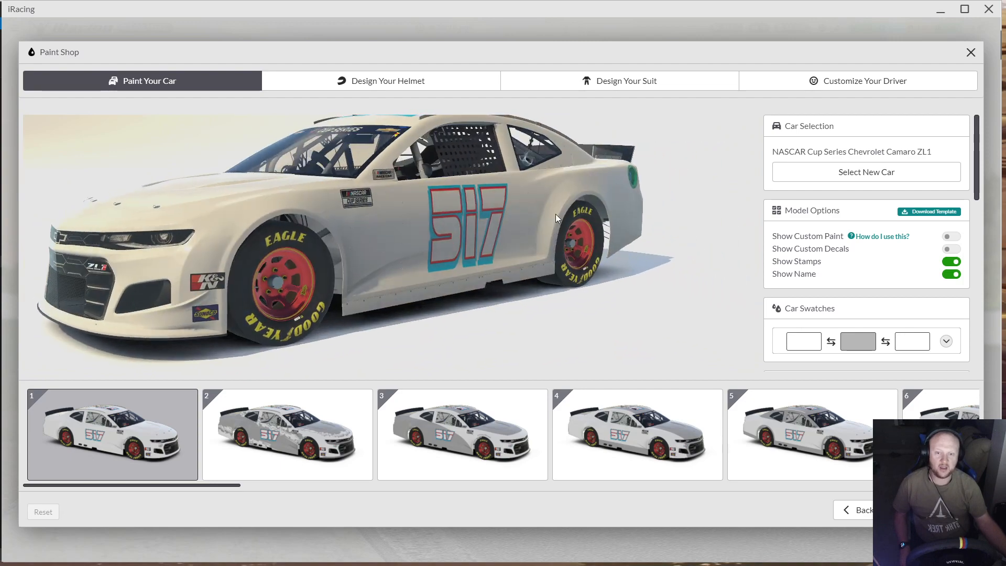
pyautogui.moveTo(556, 218); pyautogui.dragTo(607, 210)
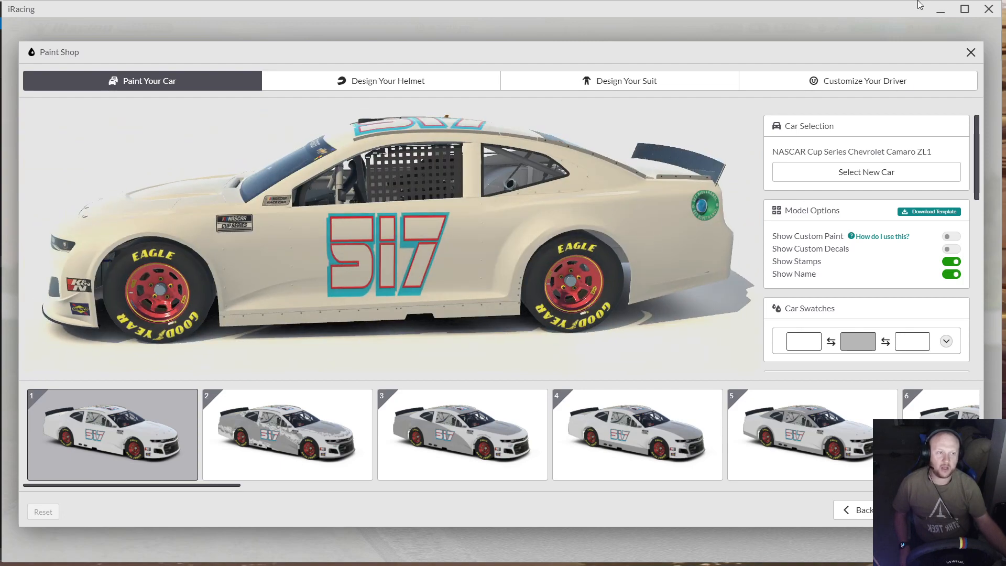
pyautogui.click(940, 9)
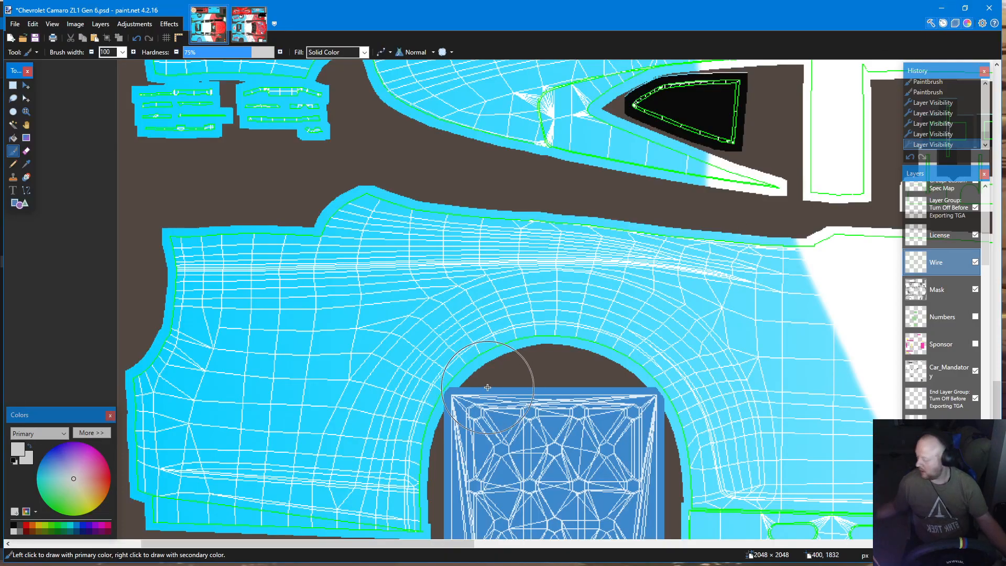
pyautogui.scroll(-4, 487, 387)
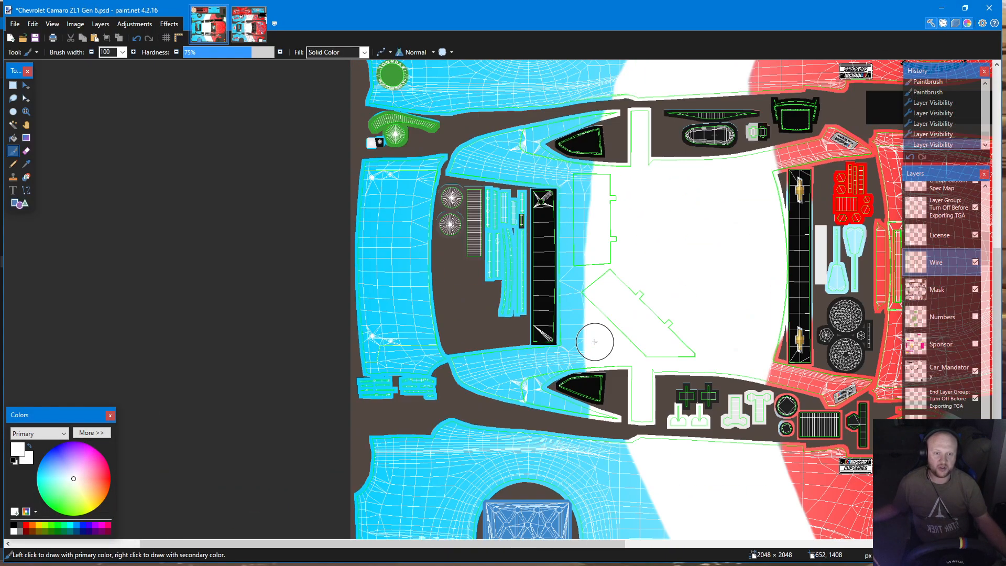
pyautogui.scroll(-1, 667, 353)
pyautogui.click(636, 348)
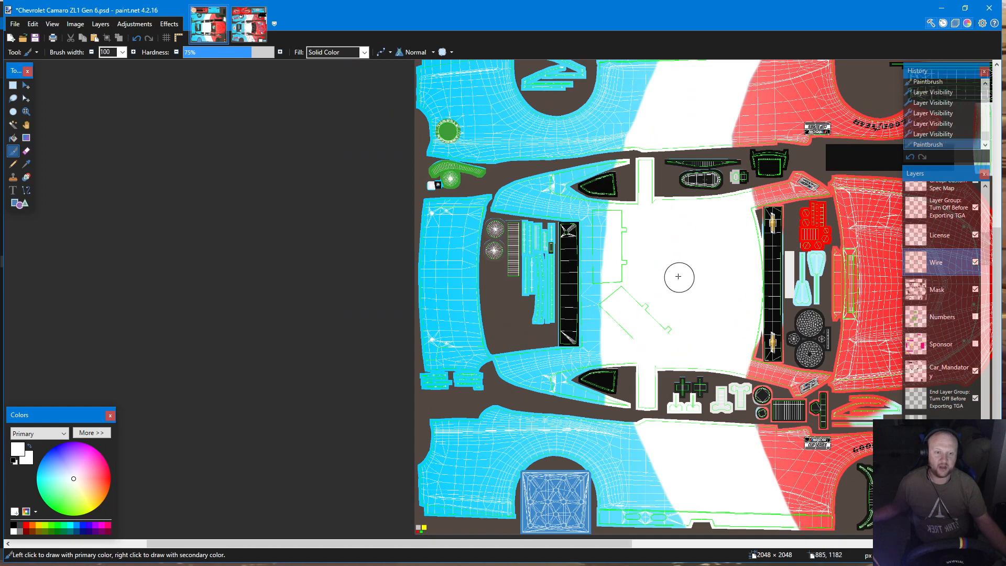
pyautogui.click(137, 38)
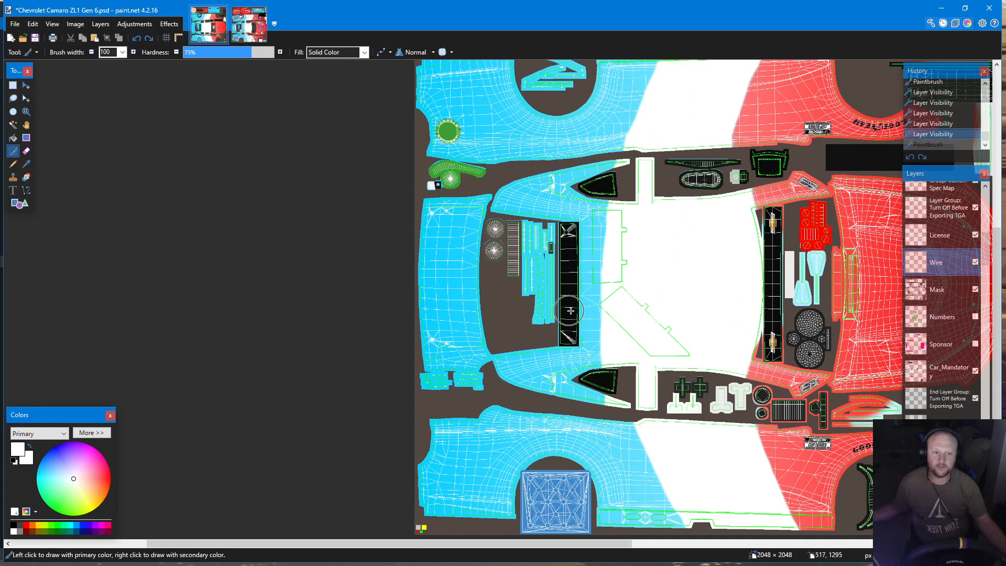
# Hide the Wire layer and bring the whole car template into view
pyautogui.scroll(-2, 778, 294)
pyautogui.moveTo(692, 324); pyautogui.dragTo(466, 328)
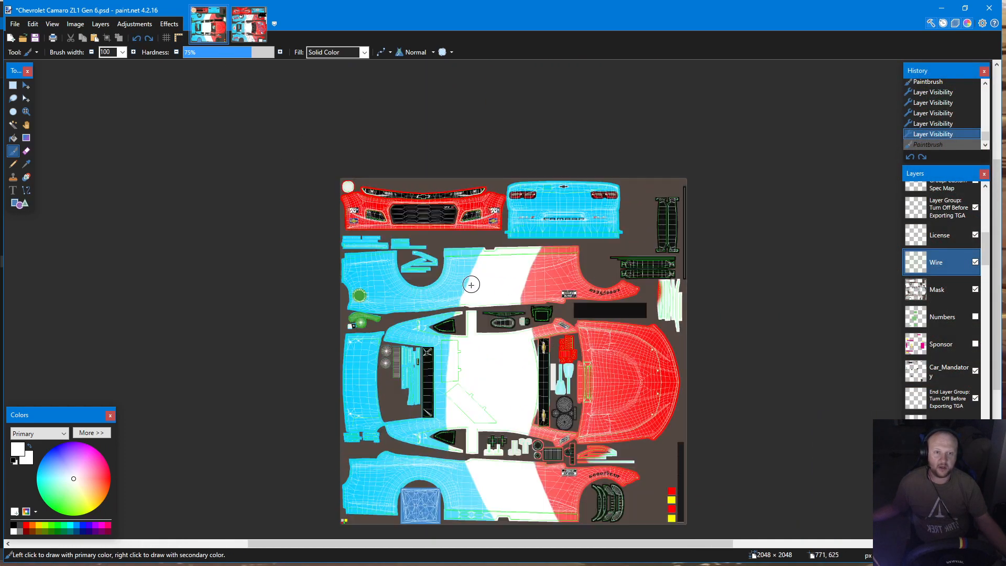
pyautogui.scroll(1, 473, 290)
pyautogui.scroll(-2, 473, 289)
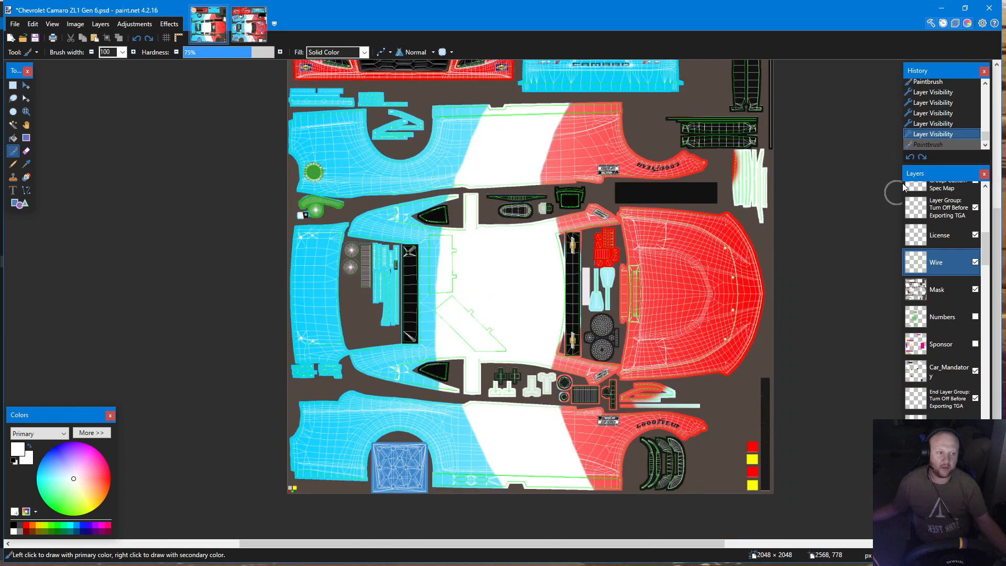
pyautogui.click(976, 262)
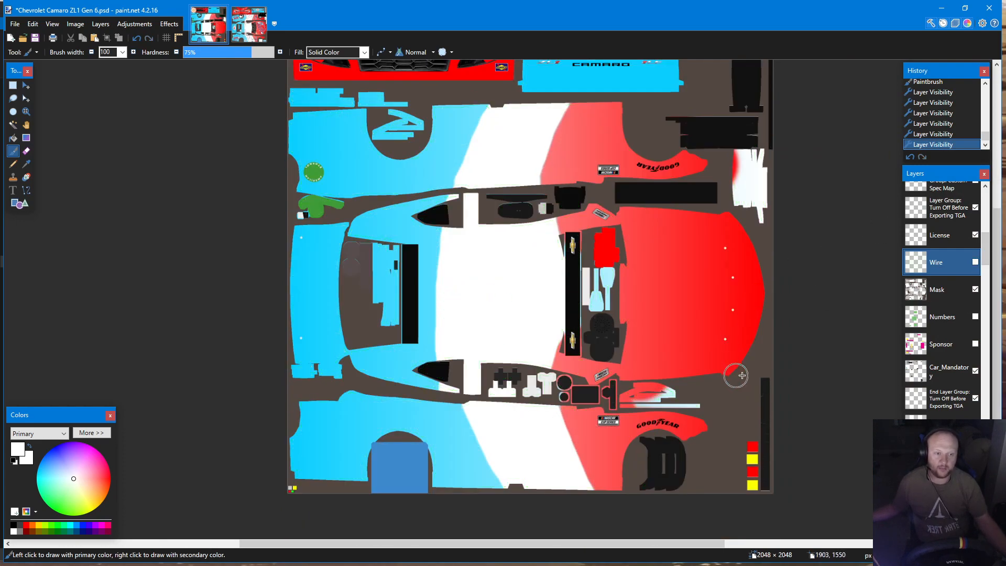
pyautogui.scroll(1, 824, 389)
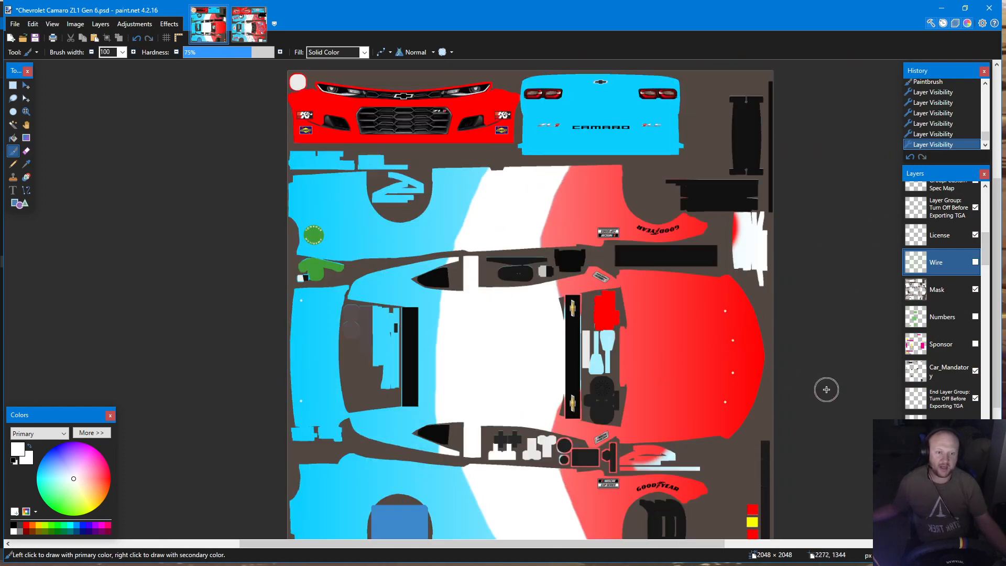
pyautogui.click(14, 24)
pyautogui.click(14, 25)
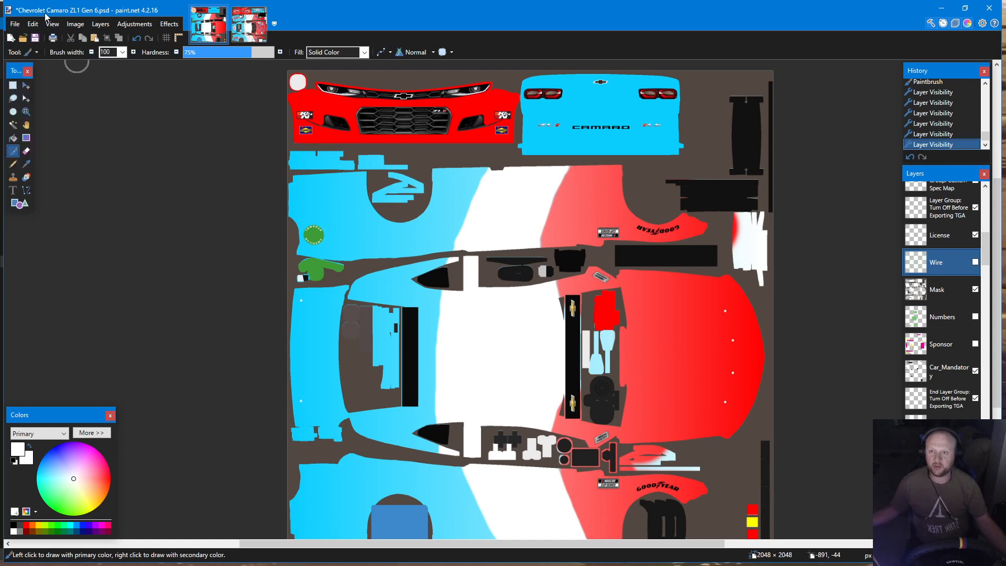
pyautogui.doubleClick(48, 13)
pyautogui.click(52, 21)
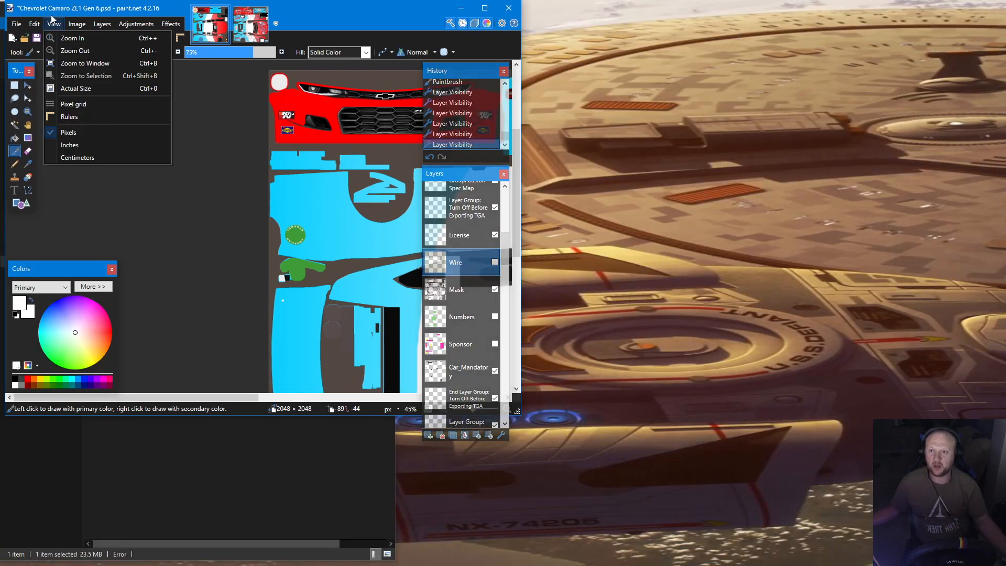
pyautogui.click(484, 8)
# Save a copy of the template as Faygo Firework Cup.psd in the Faygo Firework folder, with RLE compression
pyautogui.click(12, 25)
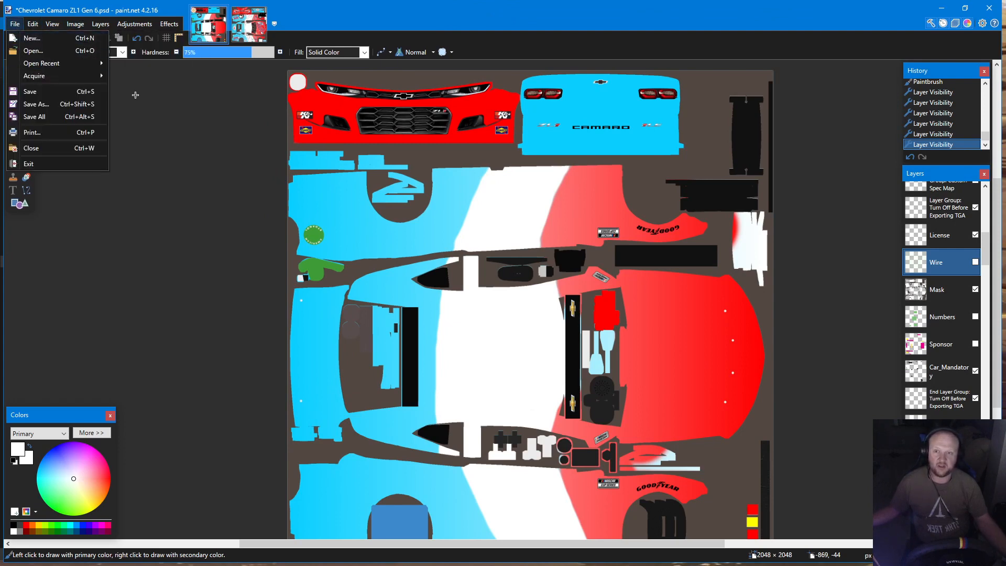
pyautogui.click(45, 105)
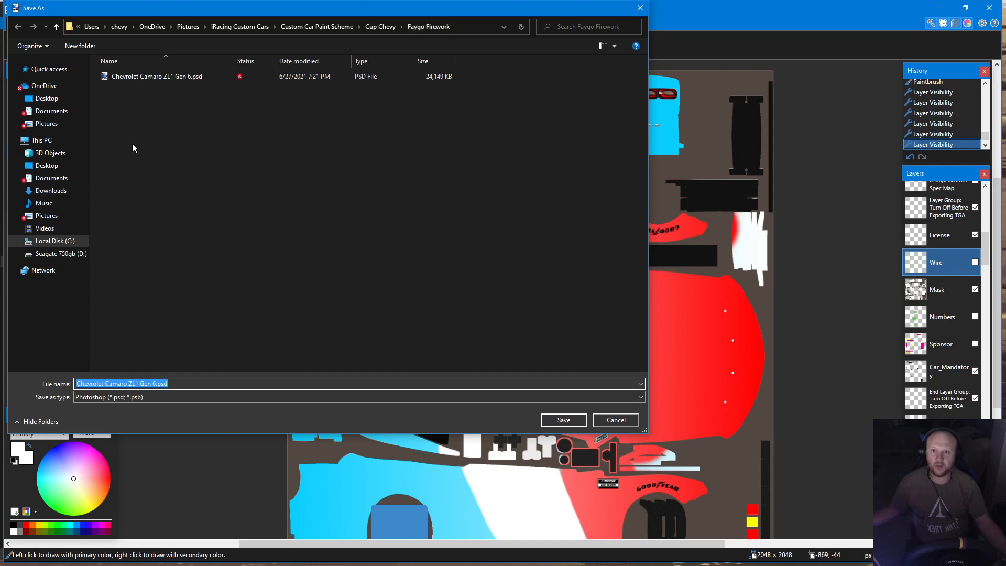
pyautogui.click(155, 385)
pyautogui.moveTo(155, 385); pyautogui.dragTo(77, 384)
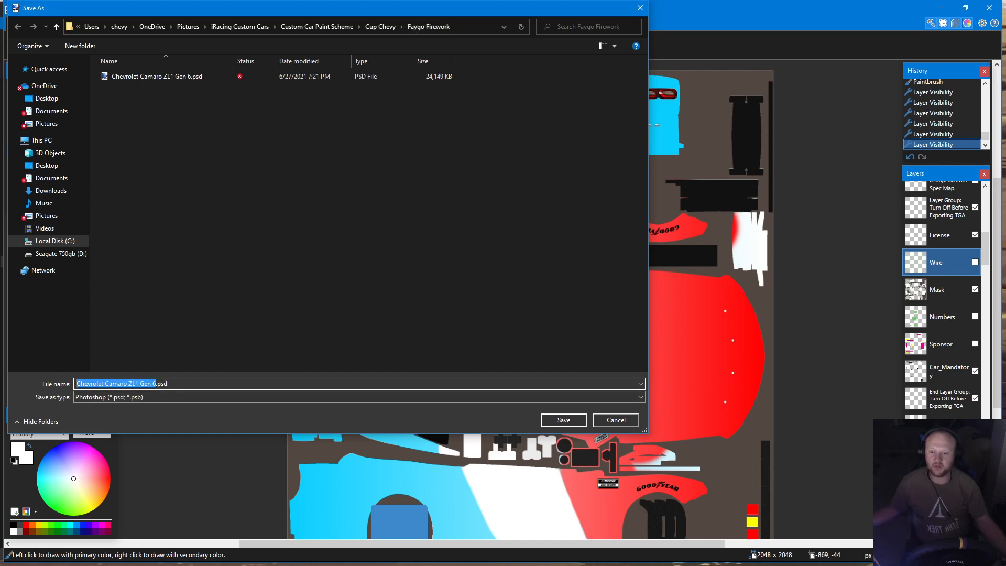
pyautogui.press('BackSpace')
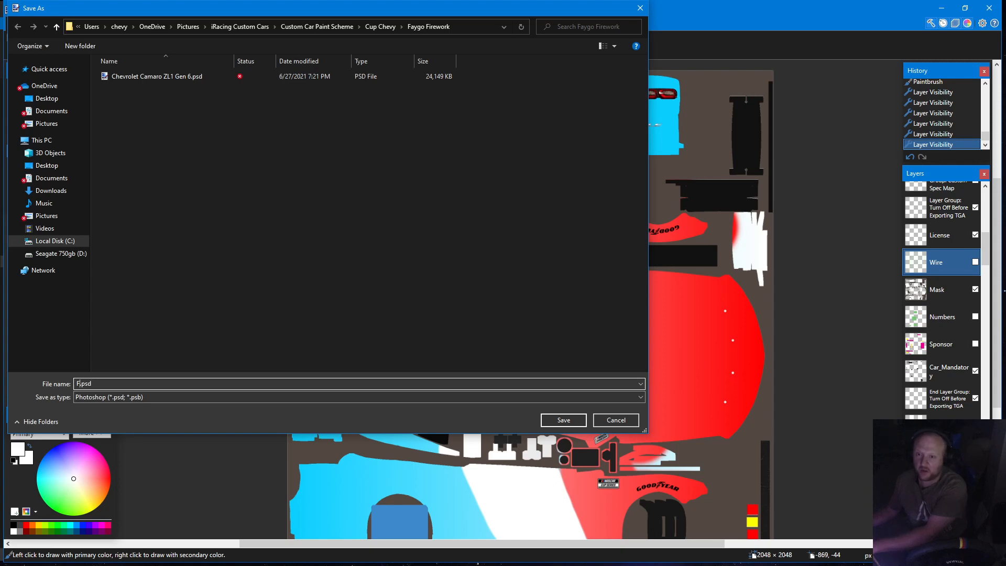
pyautogui.write('aygo Firework Cup')
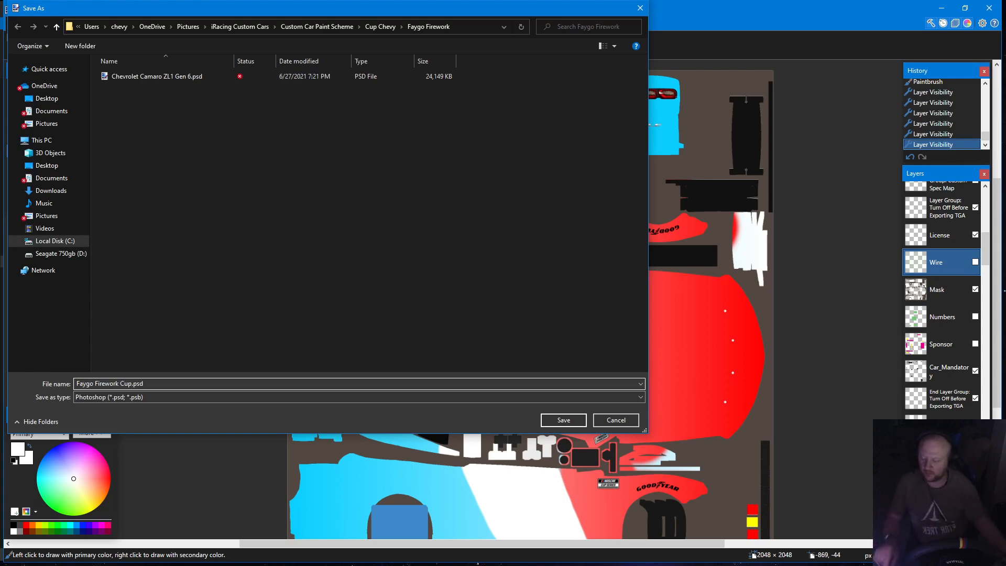
pyautogui.press('Return')
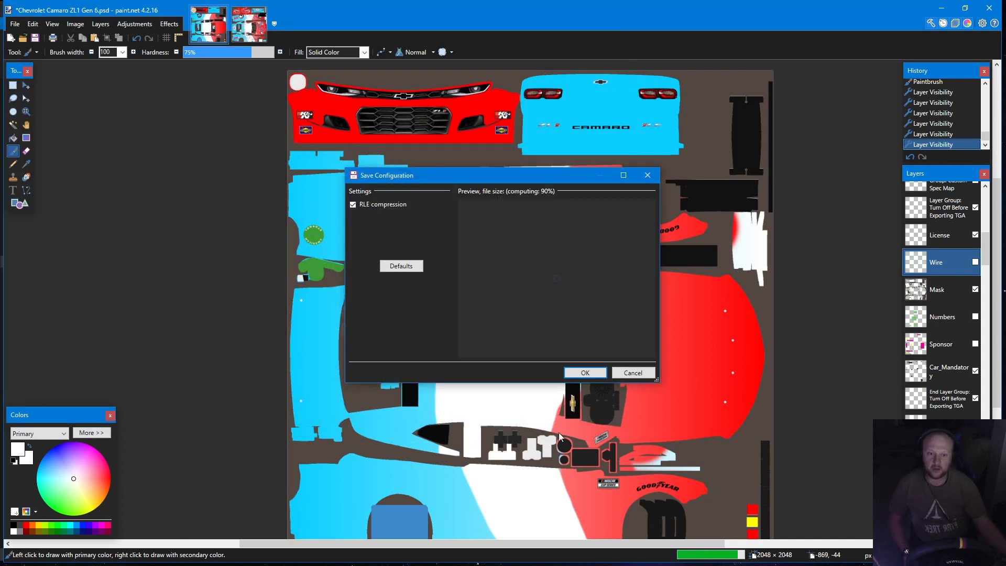
pyautogui.click(586, 373)
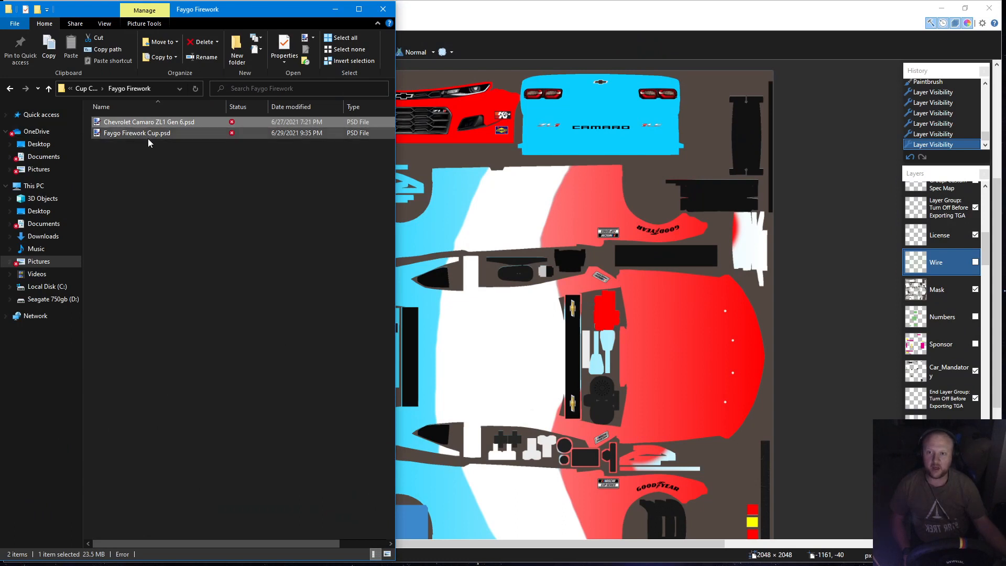
# Check the saved Faygo Firework Cup.psd in File Explorer, and view the existing Faygo Firework.psd design in paint.net for reference
pyautogui.click(156, 136)
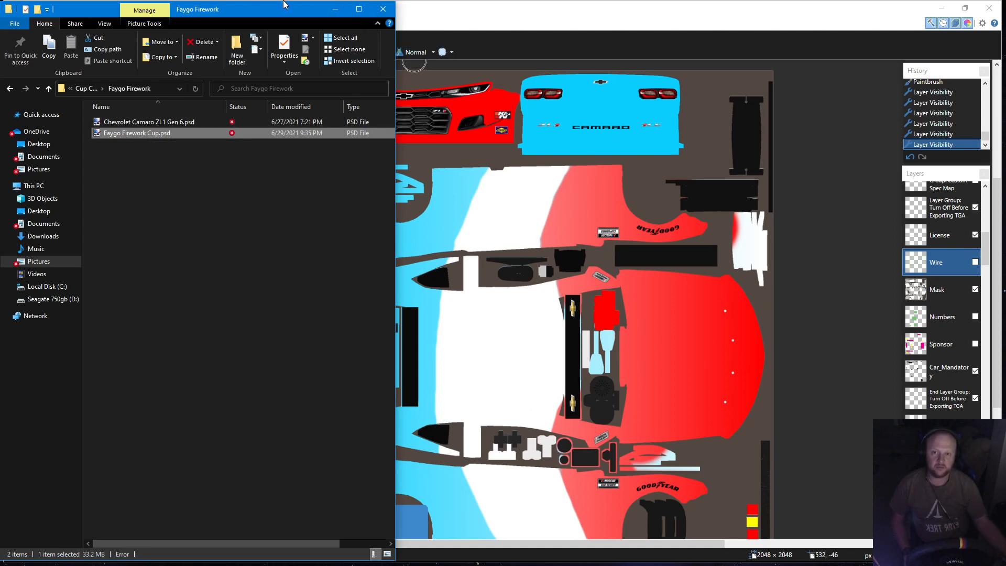
pyautogui.moveTo(272, 9)
pyautogui.mouseDown()
pyautogui.moveTo(40, 59)
pyautogui.moveTo(286, 17)
pyautogui.moveTo(276, 11)
pyautogui.mouseUp()
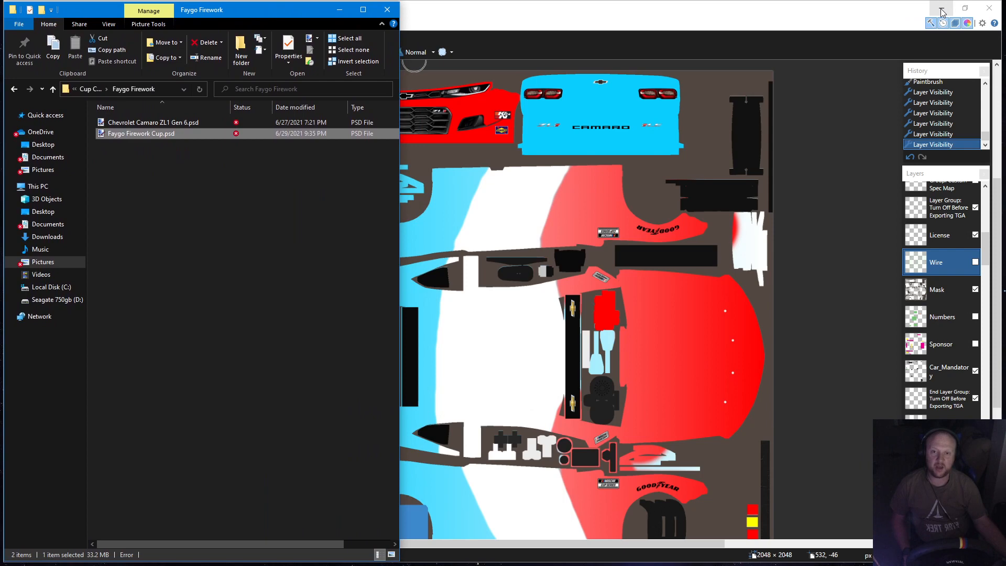
pyautogui.click(664, 10)
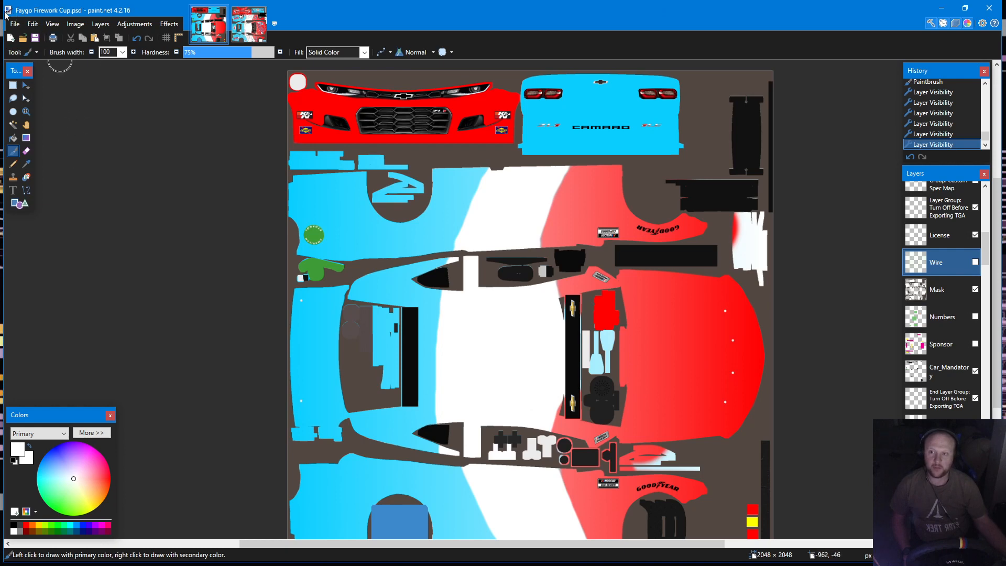
pyautogui.click(259, 19)
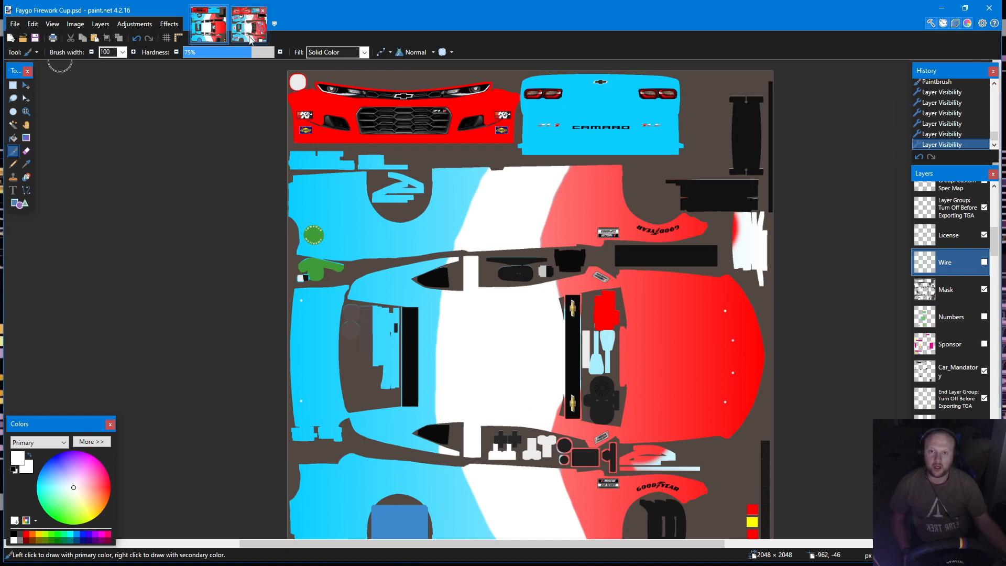
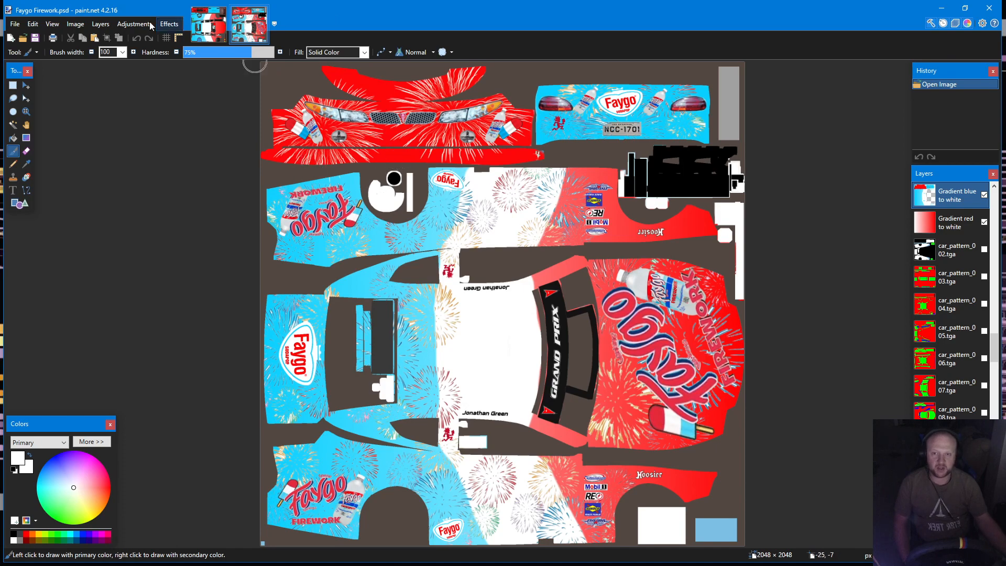
pyautogui.click(207, 27)
# Add a new layer directly above the car_pattern_002.tga layer, over the blue and red gradient layers
pyautogui.scroll(-5, 922, 314)
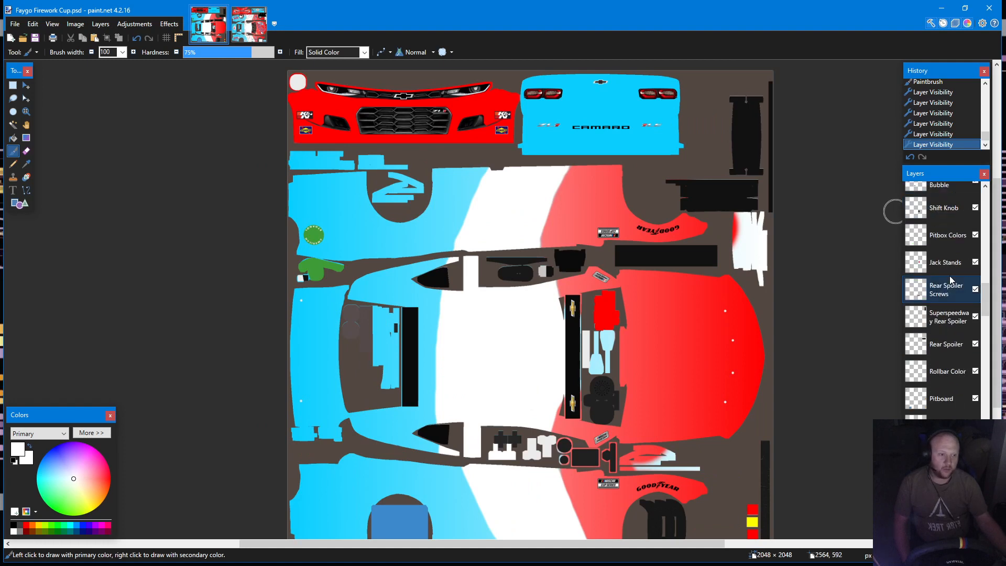
pyautogui.click(947, 353)
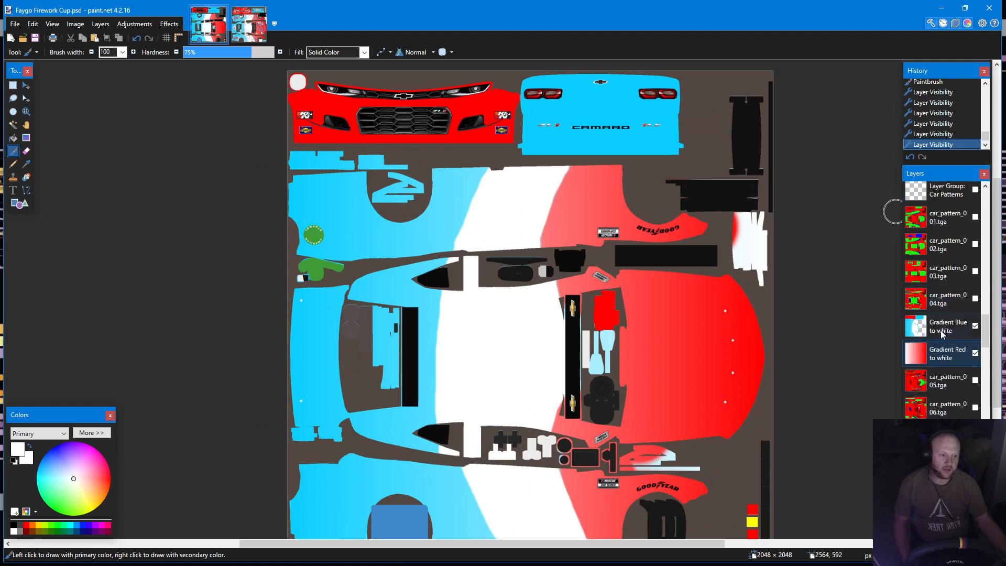
pyautogui.click(946, 326)
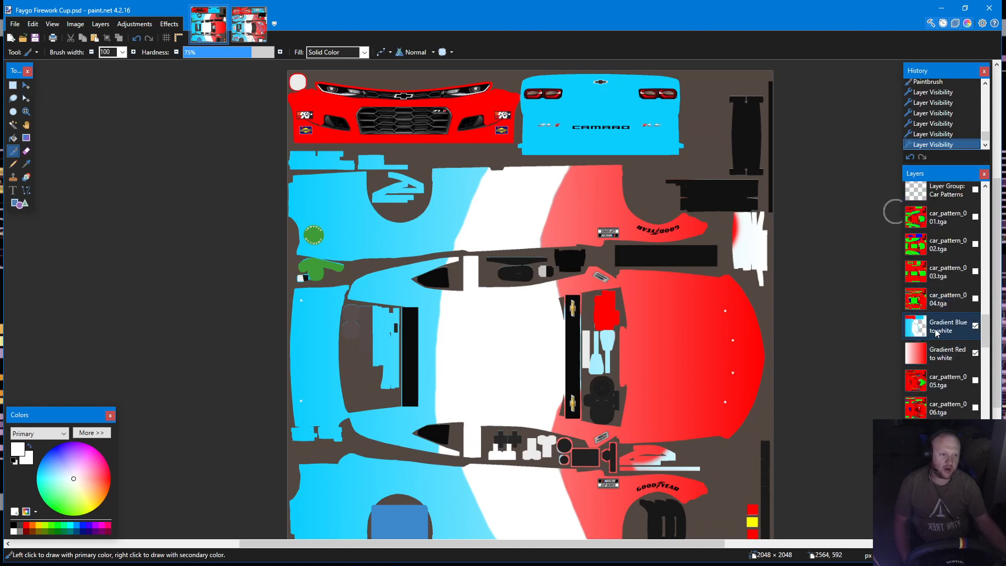
pyautogui.scroll(3, 936, 332)
pyautogui.click(920, 326)
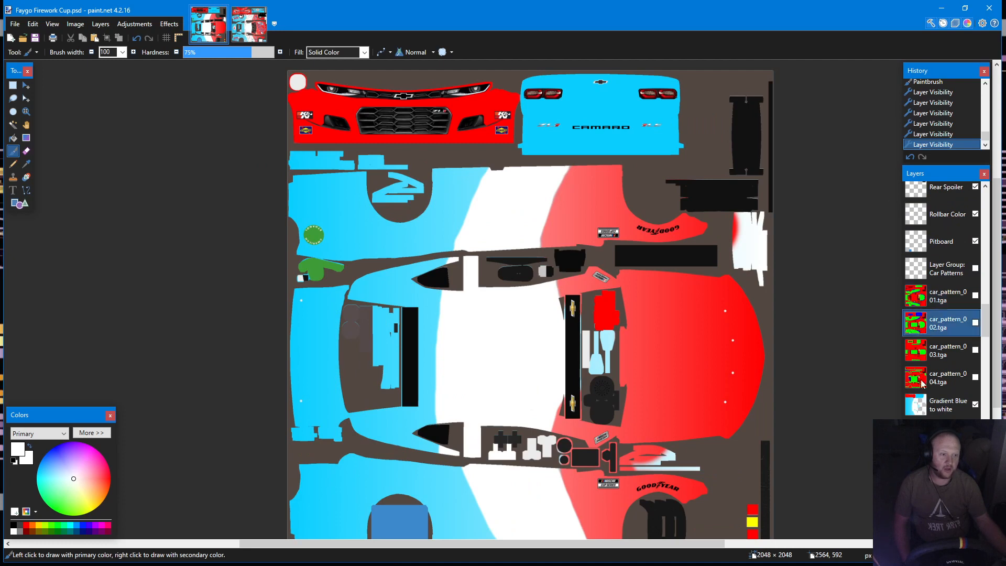
pyautogui.hotkey('ctrl', 'shift', 'n')
# Rename the newly added layer as Faygo logo QTR
pyautogui.press('F4')
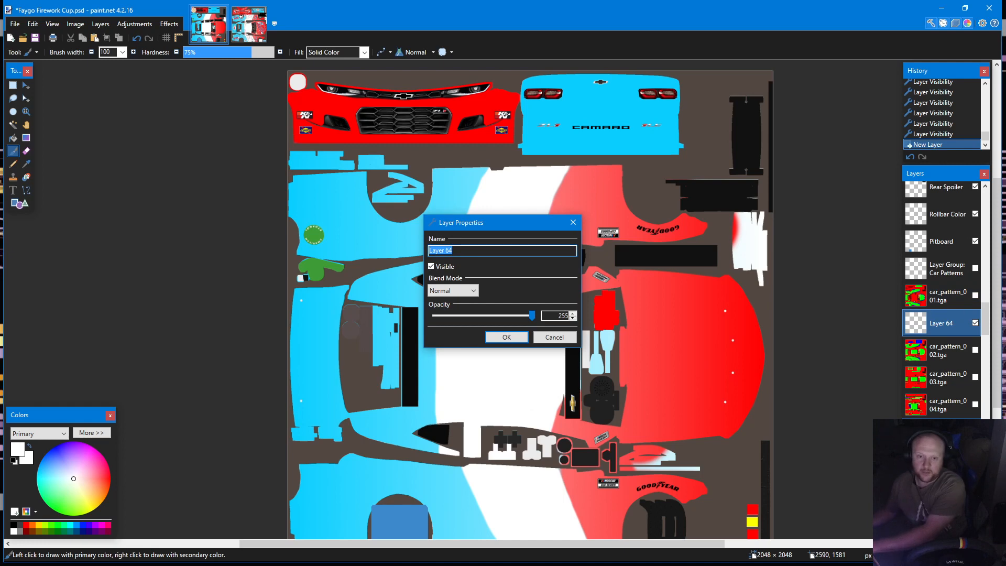
pyautogui.write('Faygo logo')
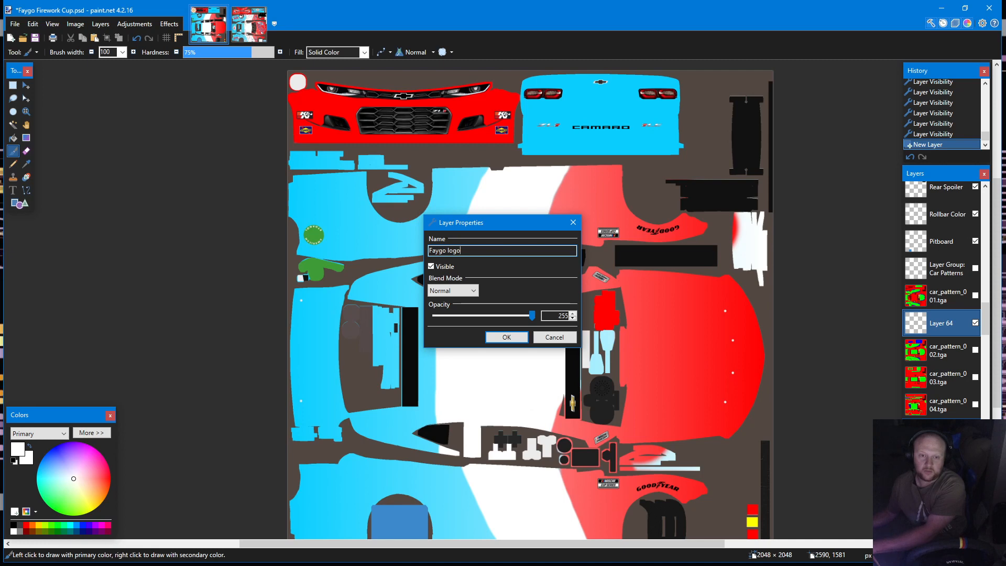
pyautogui.write('Q')
pyautogui.press('BackSpace')
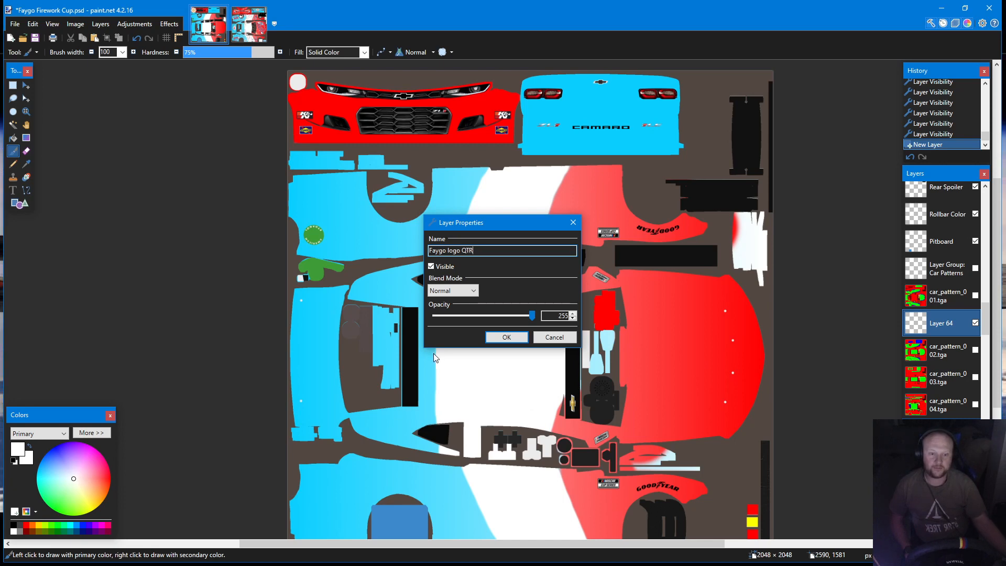
pyautogui.click(506, 338)
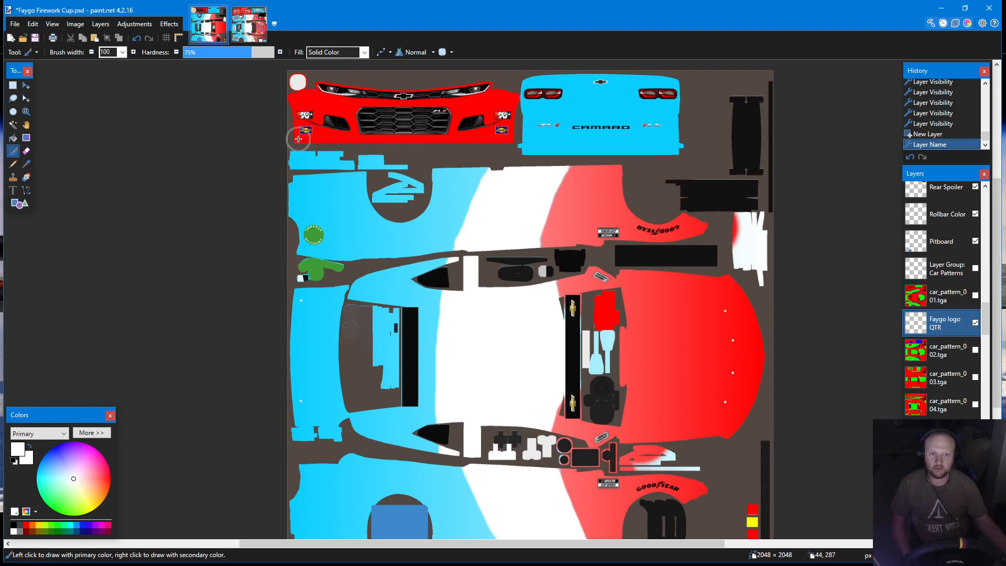
# Turn on the visibility of the Wire layer over the car template
pyautogui.scroll(6, 969, 262)
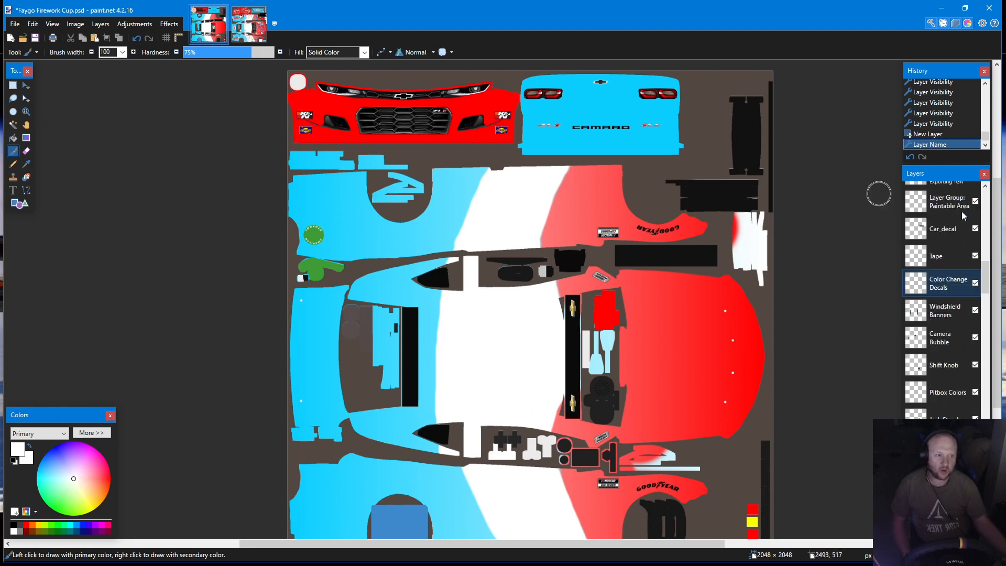
pyautogui.scroll(3, 971, 322)
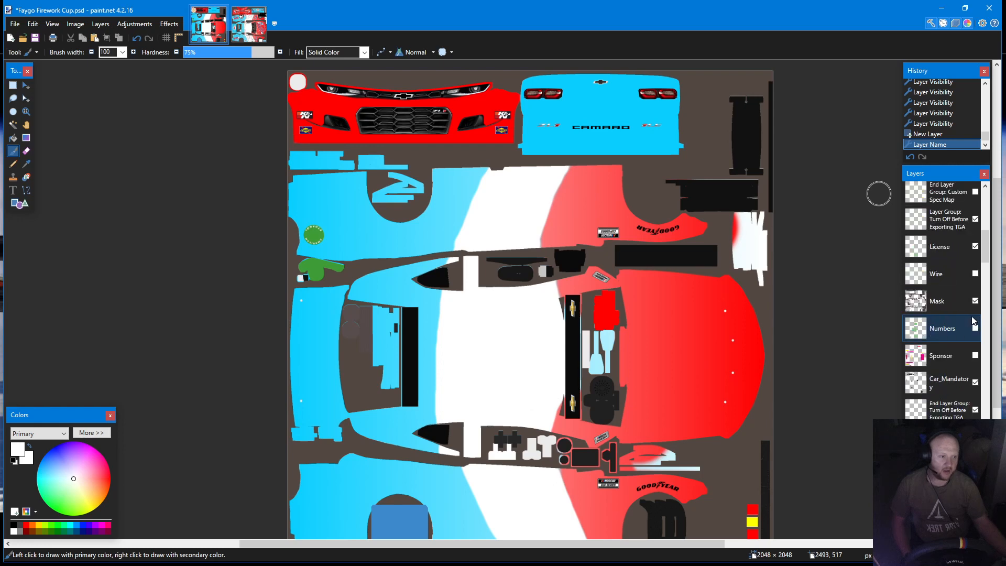
pyautogui.click(975, 274)
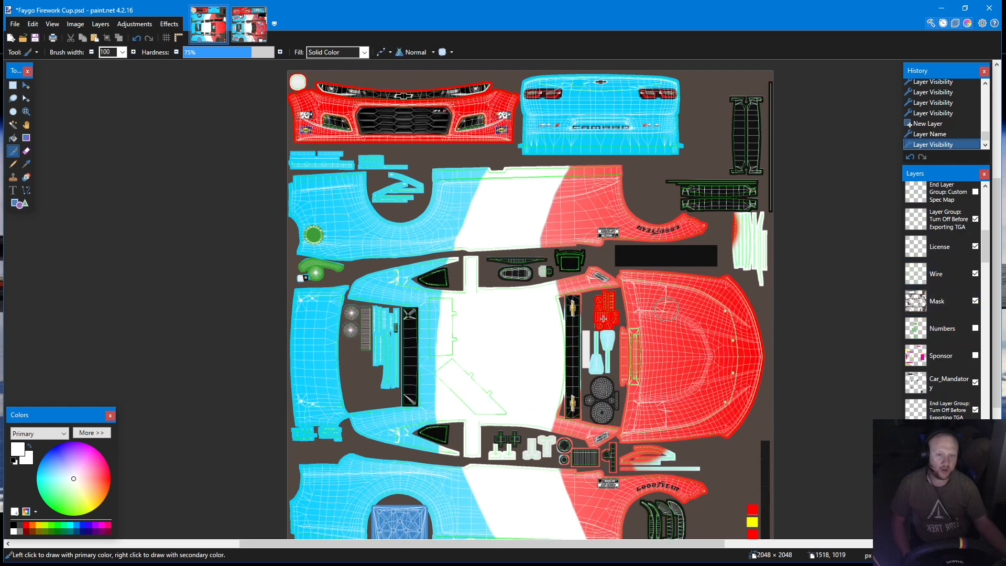
pyautogui.scroll(-2, 398, 402)
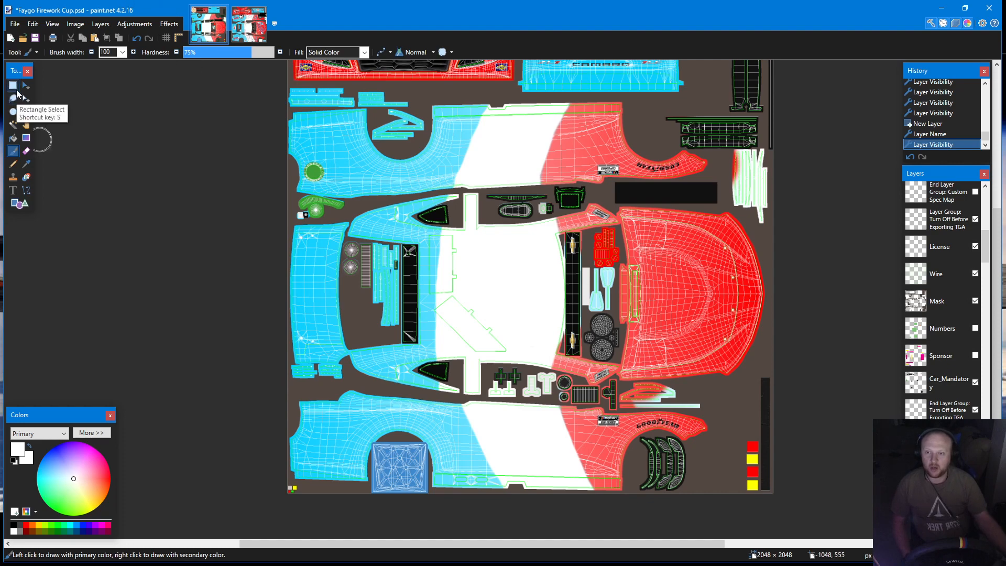
# Start opening an image and browse to Pictures > iRacing Custom Cars > Custom Car Images > Faygo > Faygo Firework
pyautogui.click(22, 38)
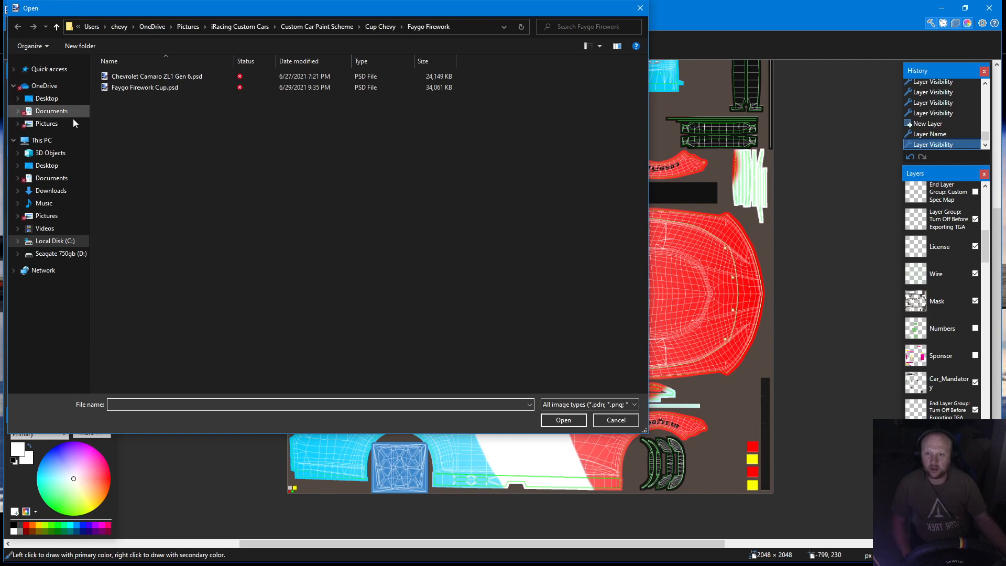
pyautogui.click(59, 125)
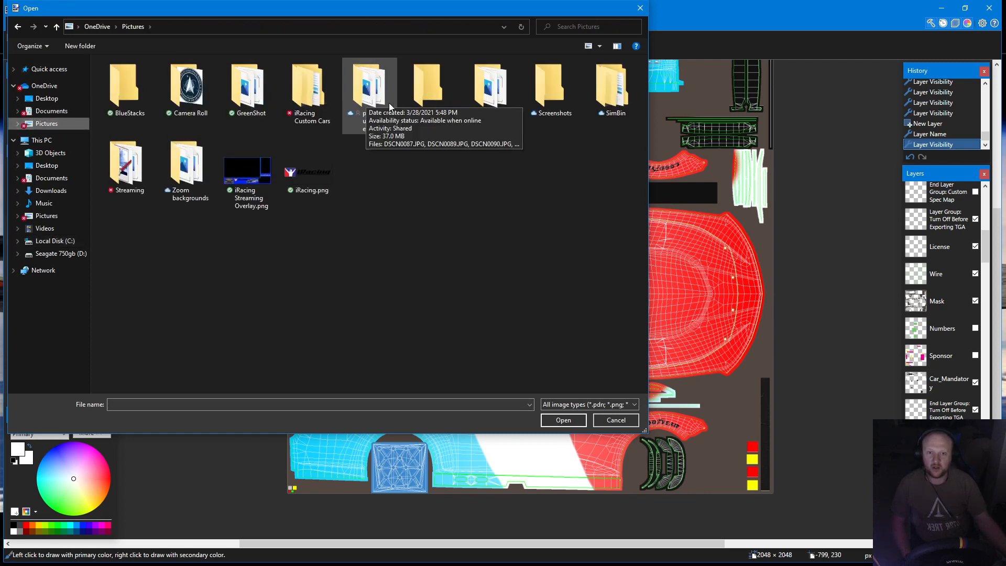
pyautogui.click(317, 99)
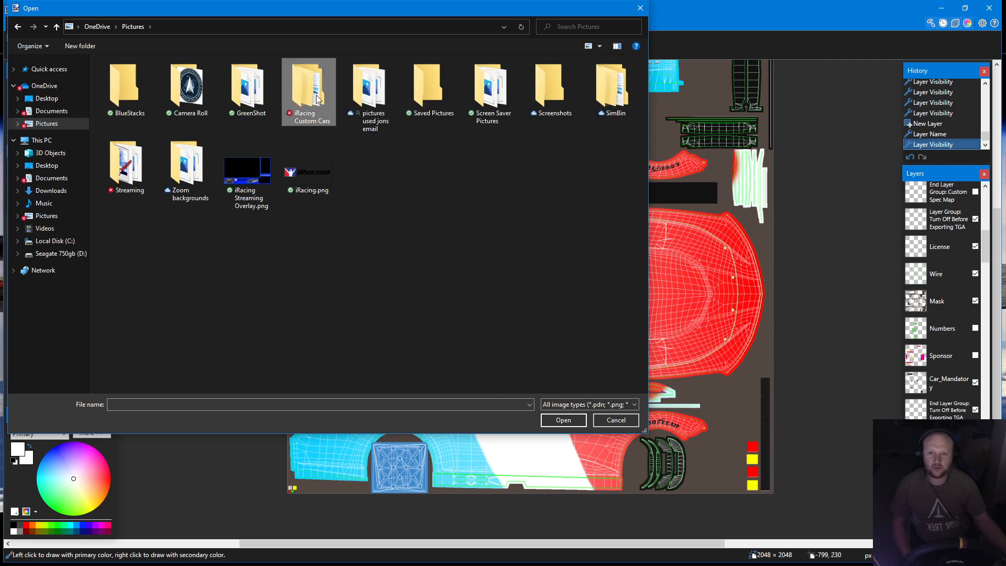
pyautogui.doubleClick(317, 90)
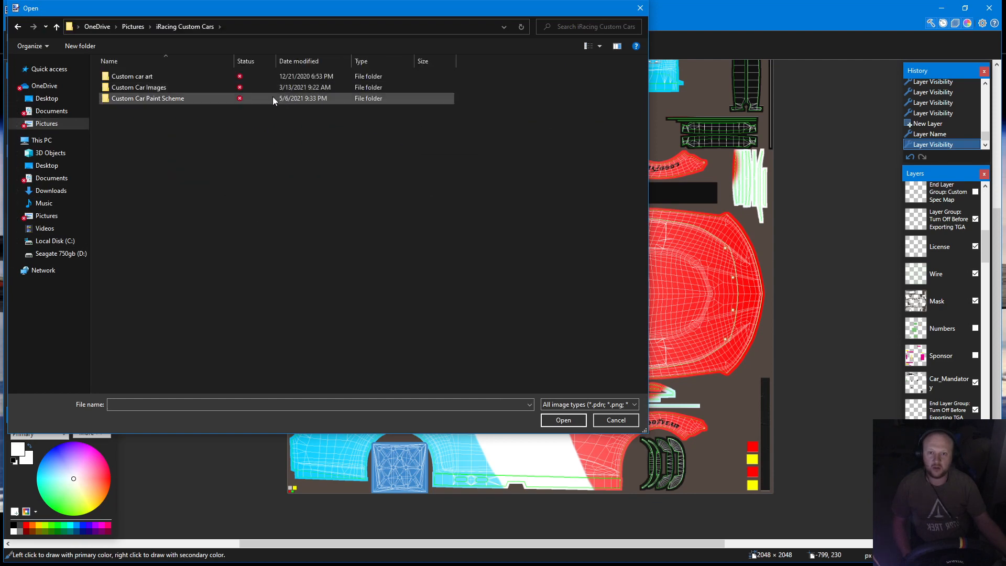
pyautogui.doubleClick(145, 88)
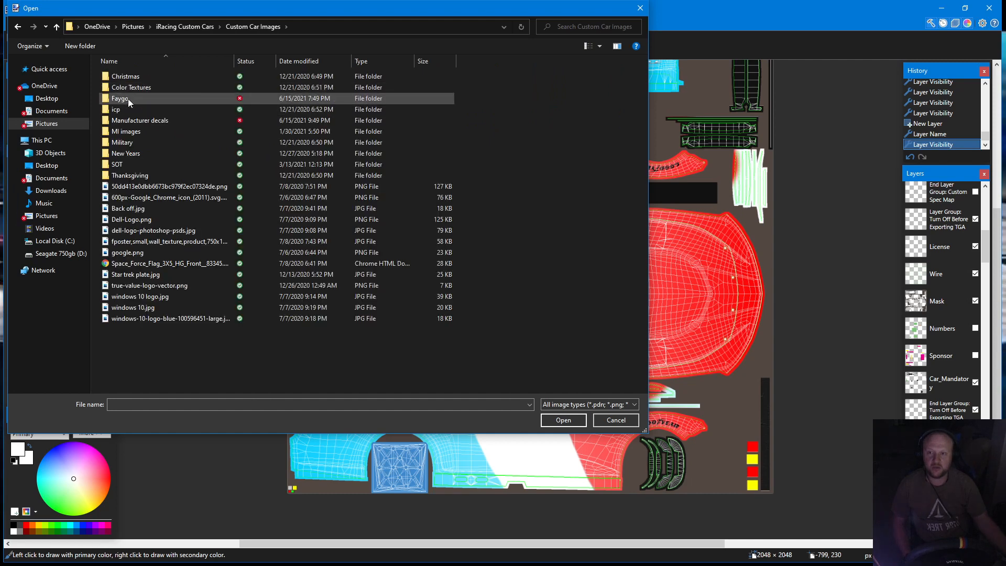
pyautogui.doubleClick(130, 100)
pyautogui.doubleClick(130, 100)
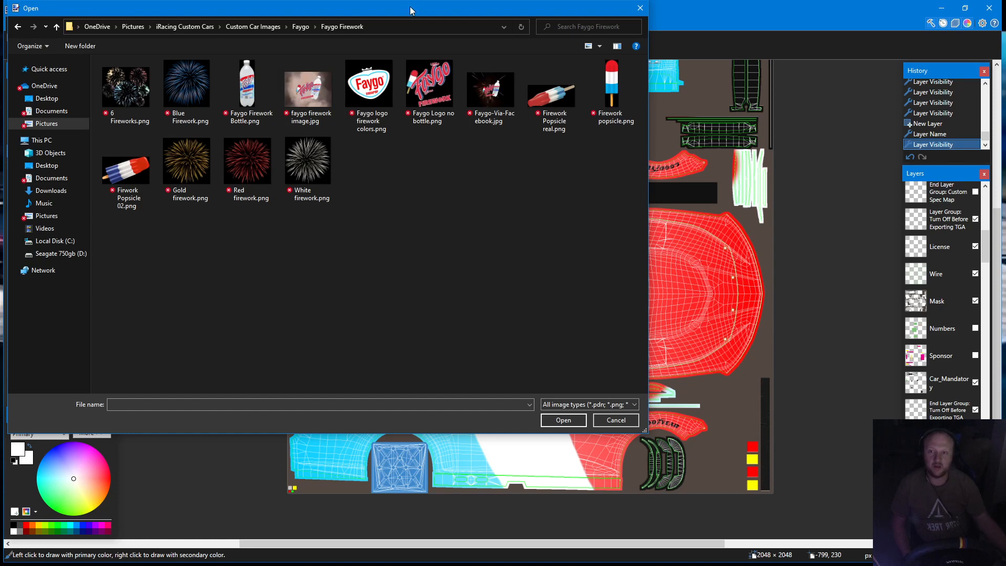
pyautogui.moveTo(410, 10); pyautogui.dragTo(419, 60)
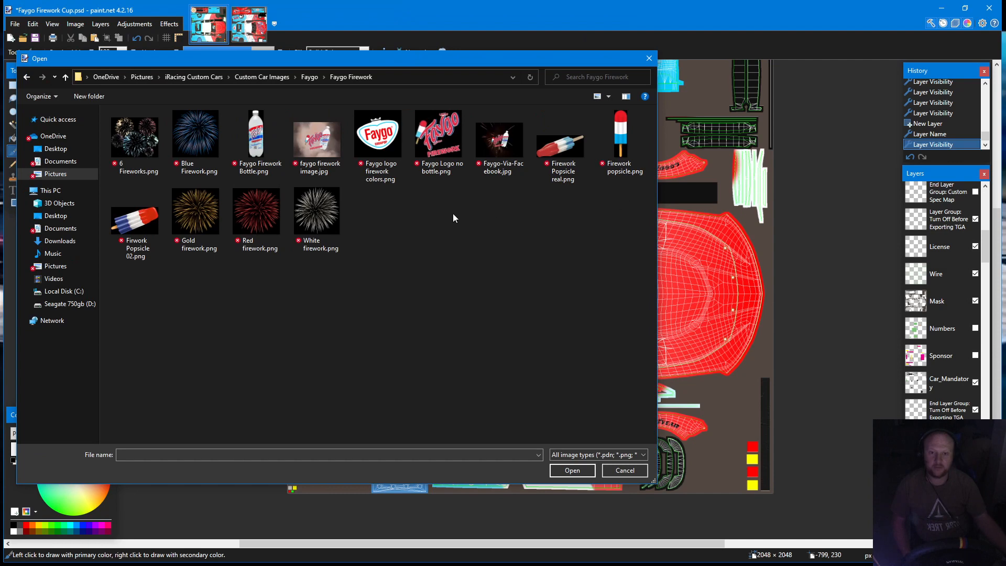
# Preview faygo firework image.jpg in Photos to examine the original logo artwork, and close it again
pyautogui.click(321, 147)
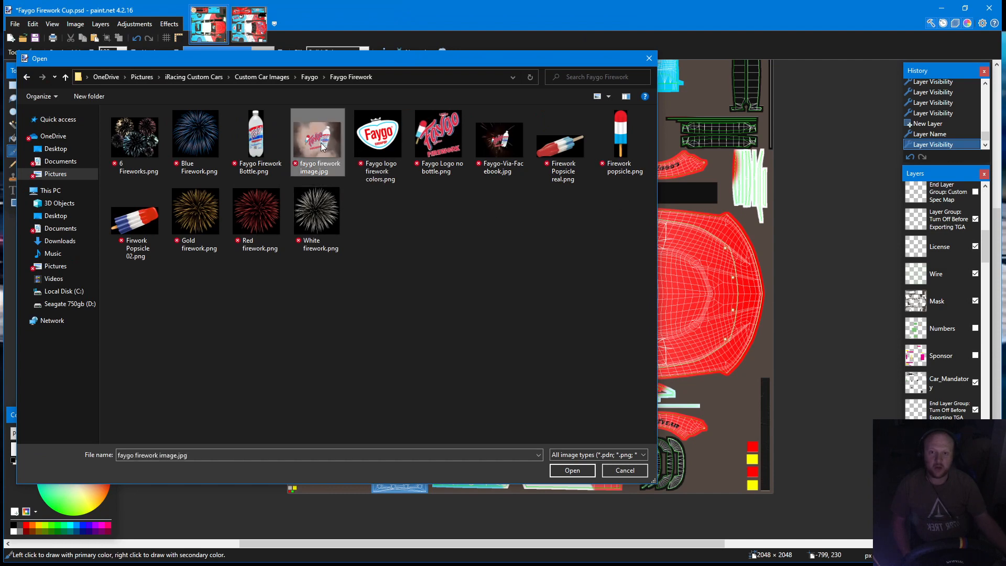
pyautogui.rightClick(323, 133)
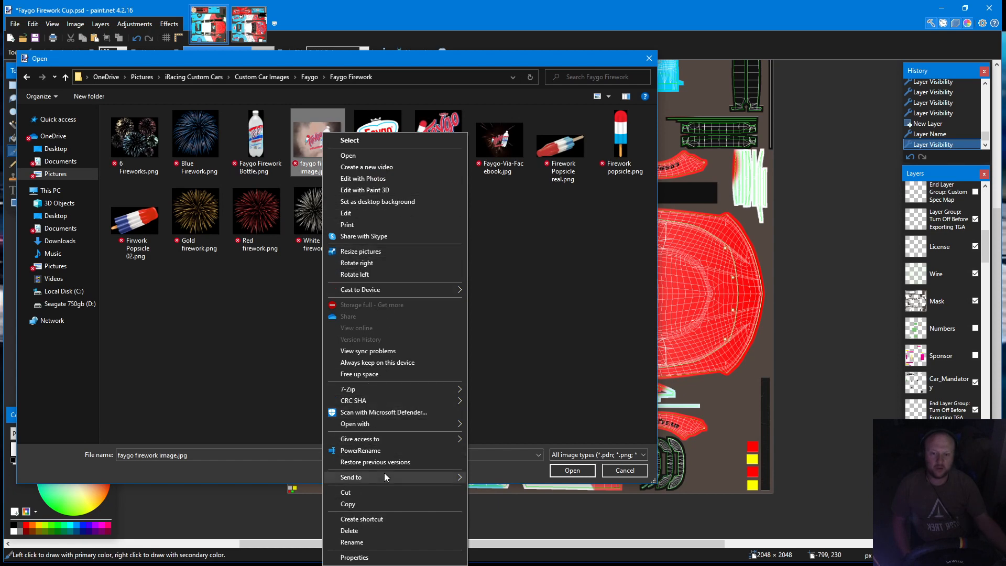
pyautogui.moveTo(403, 428)
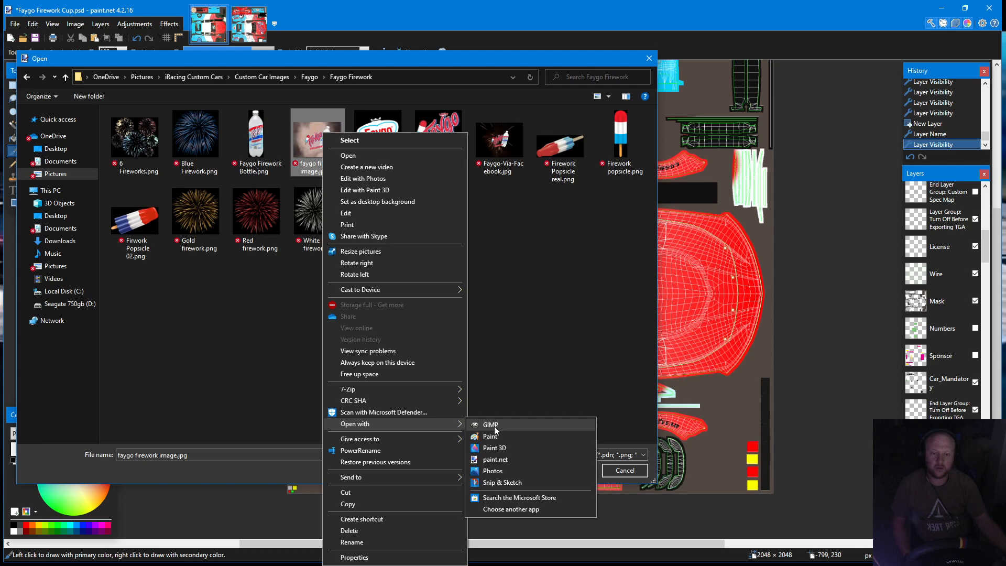
pyautogui.click(503, 471)
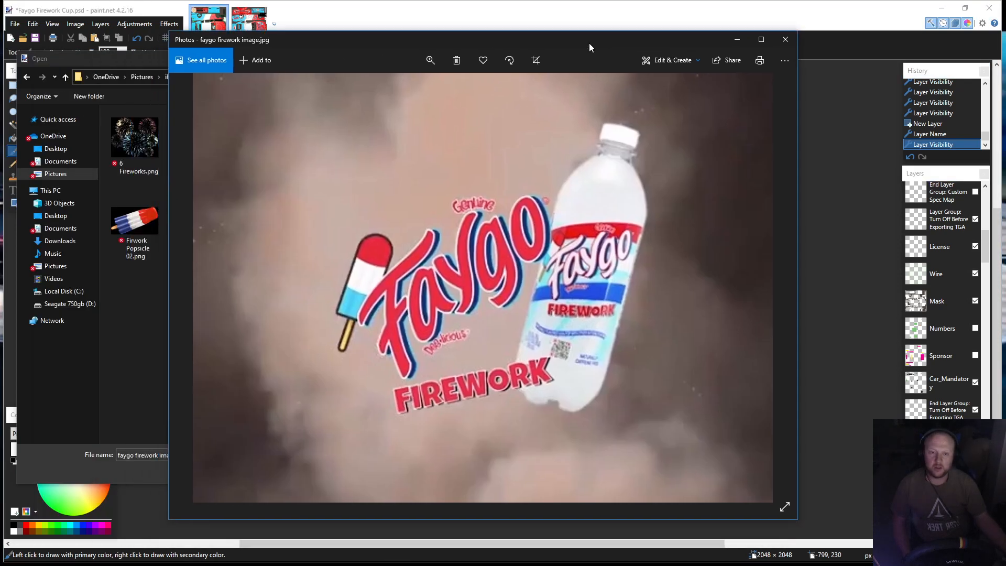
pyautogui.moveTo(589, 43); pyautogui.dragTo(758, 55)
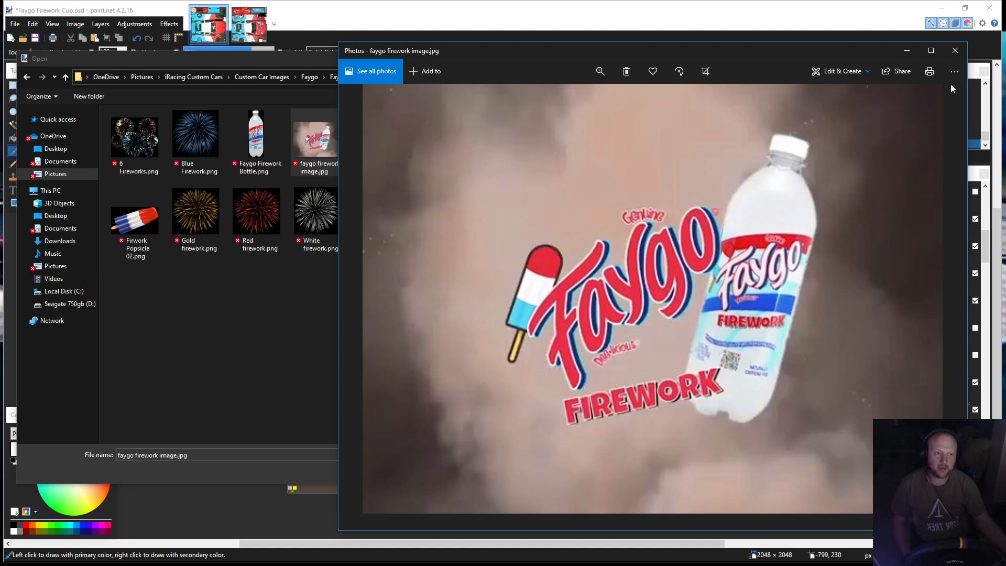
pyautogui.click(954, 50)
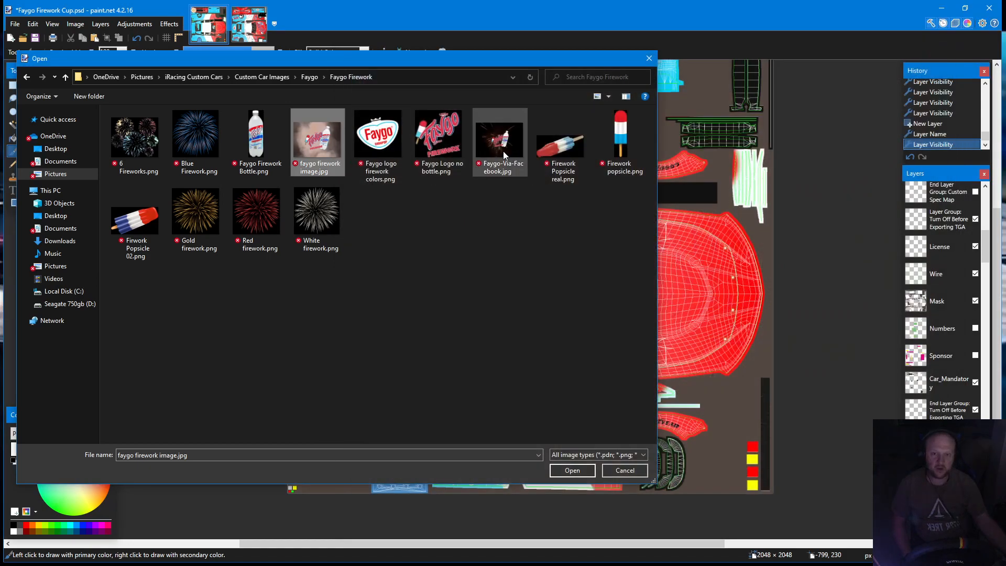
# Preview Faygo Logo no bottle.png in Photos to examine the cut-out logo, and close it again
pyautogui.rightClick(434, 130)
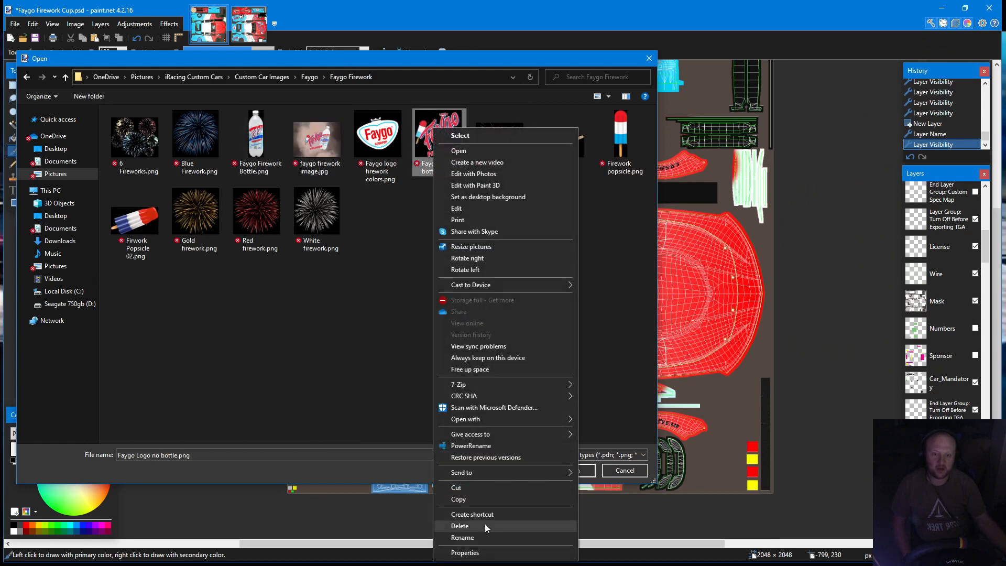
pyautogui.moveTo(517, 417)
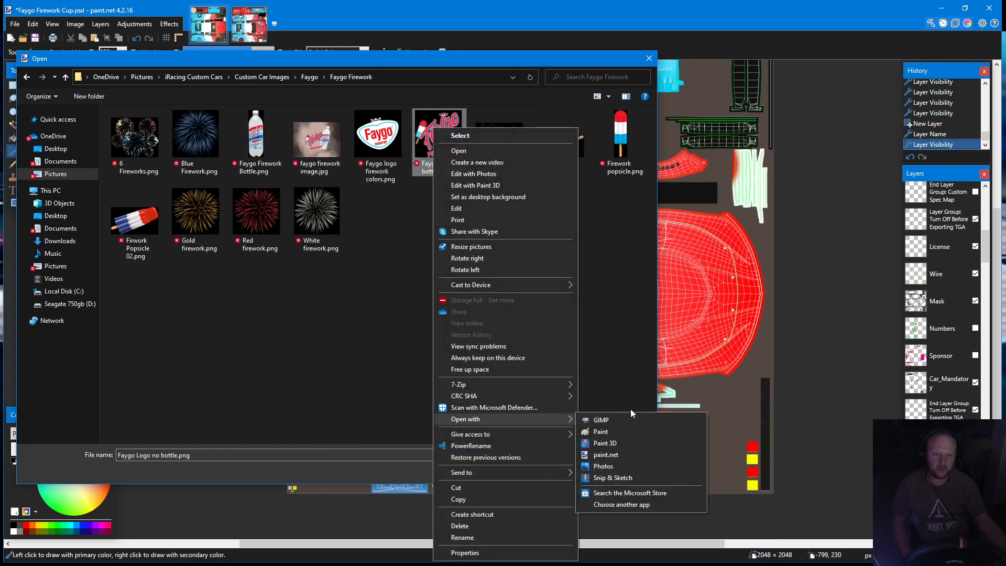
pyautogui.click(617, 466)
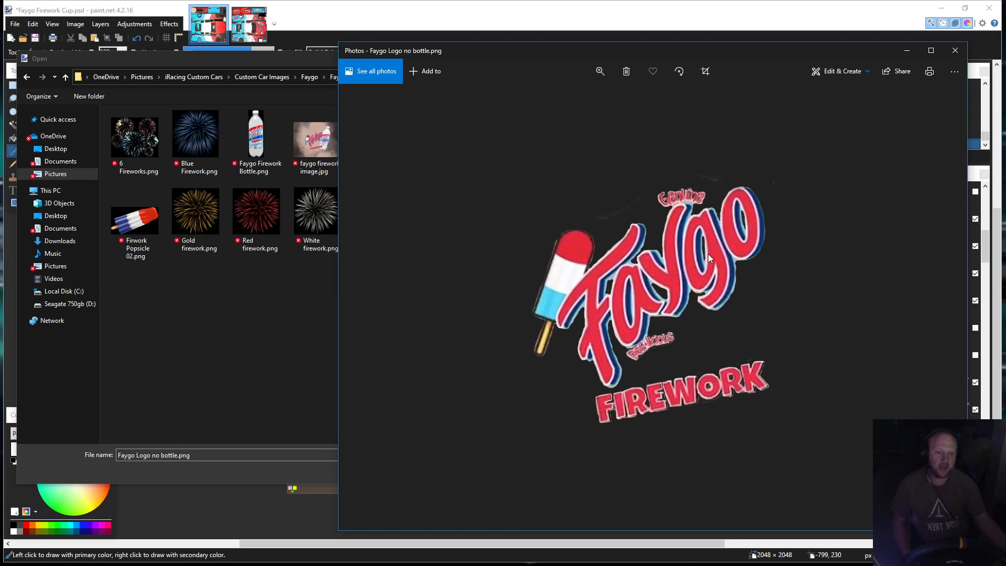
pyautogui.click(954, 51)
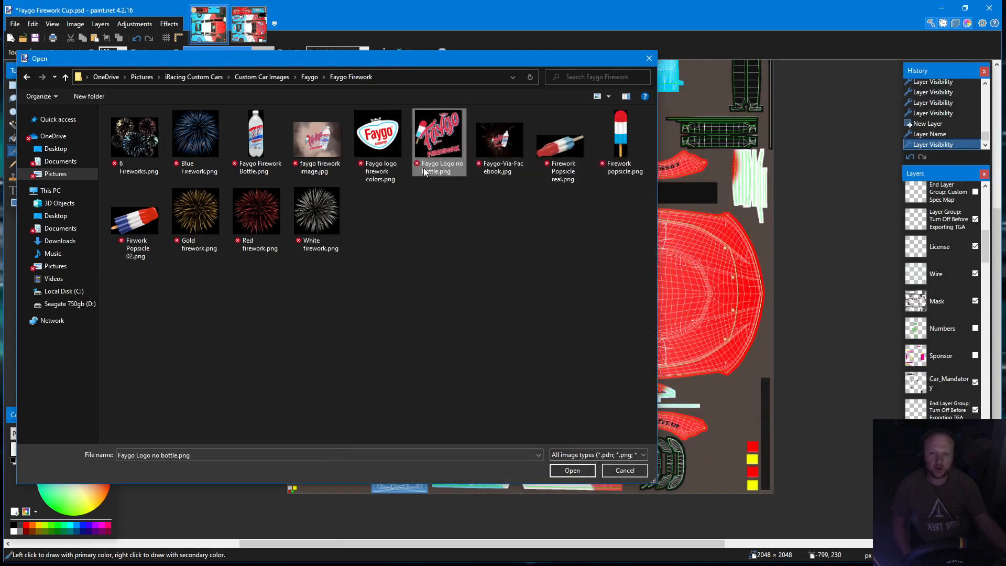
# Open Faygo Logo no bottle.png in paint.net and copy the whole image with a rectangular selection
pyautogui.click(568, 470)
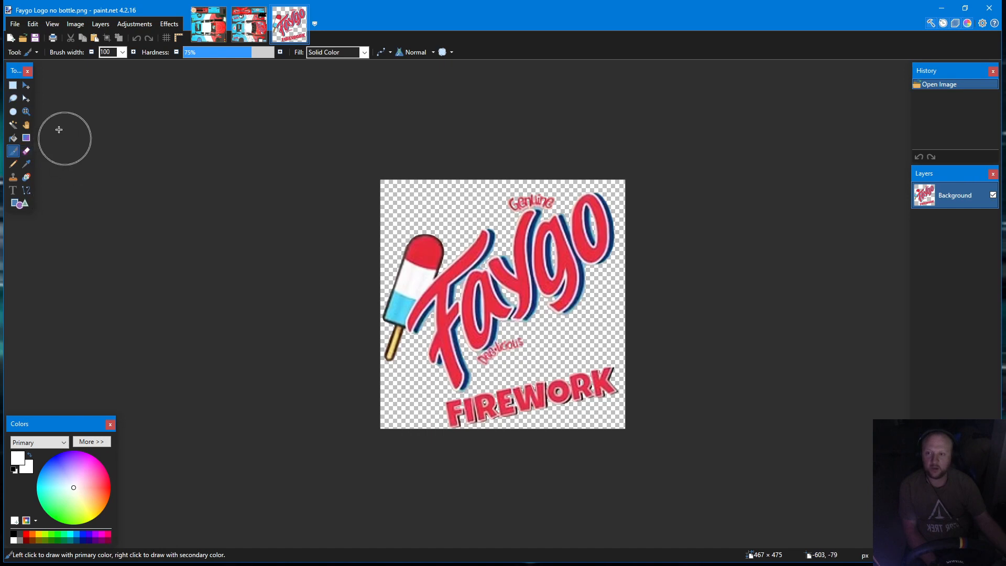
pyautogui.click(15, 86)
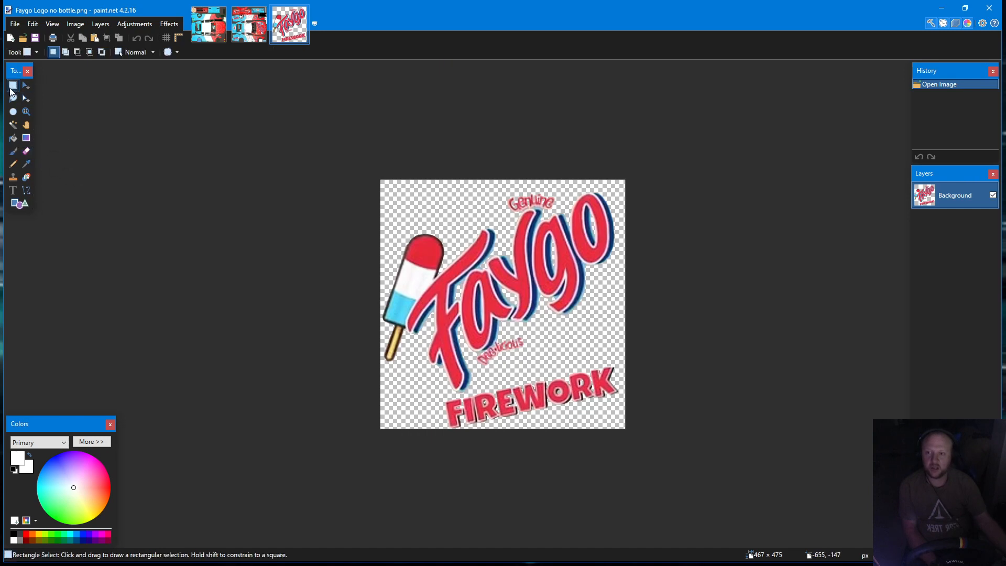
pyautogui.moveTo(357, 159); pyautogui.dragTo(690, 479)
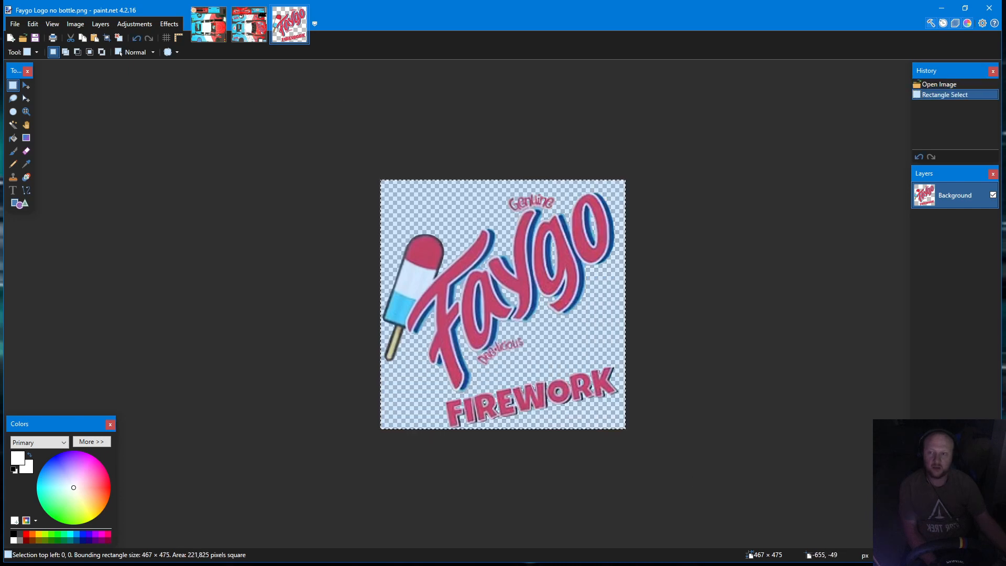
pyautogui.click(33, 24)
pyautogui.click(50, 80)
# Paste the copied Faygo Firework logo into the Faygo logo QTR layer of Faygo Firework Cup.psd
pyautogui.click(213, 23)
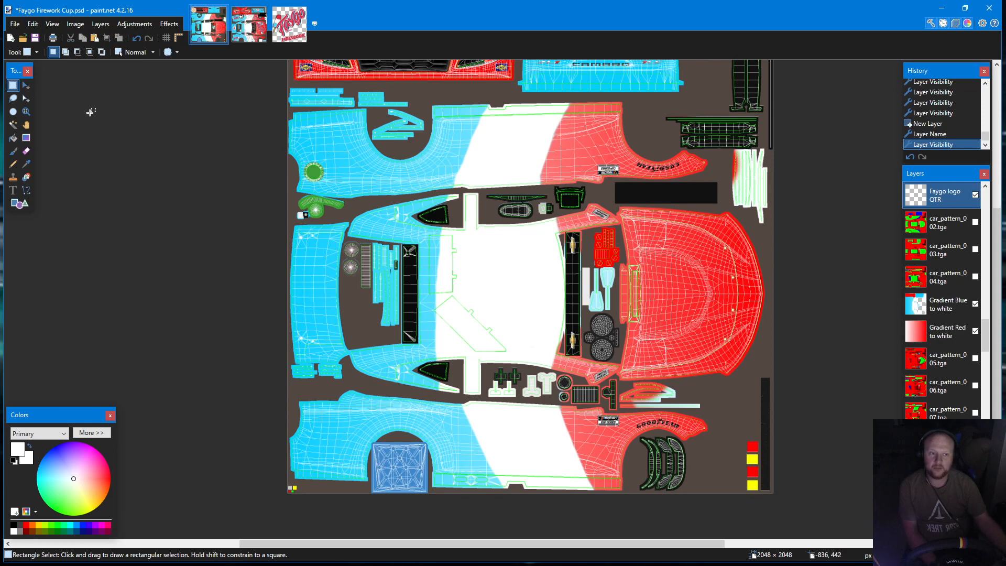
pyautogui.scroll(1, 948, 299)
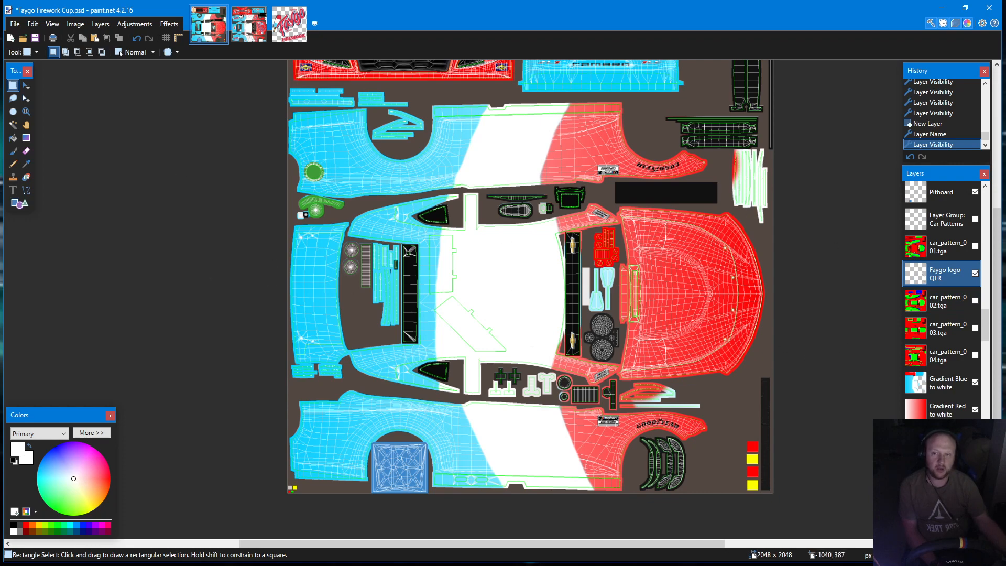
pyautogui.click(30, 24)
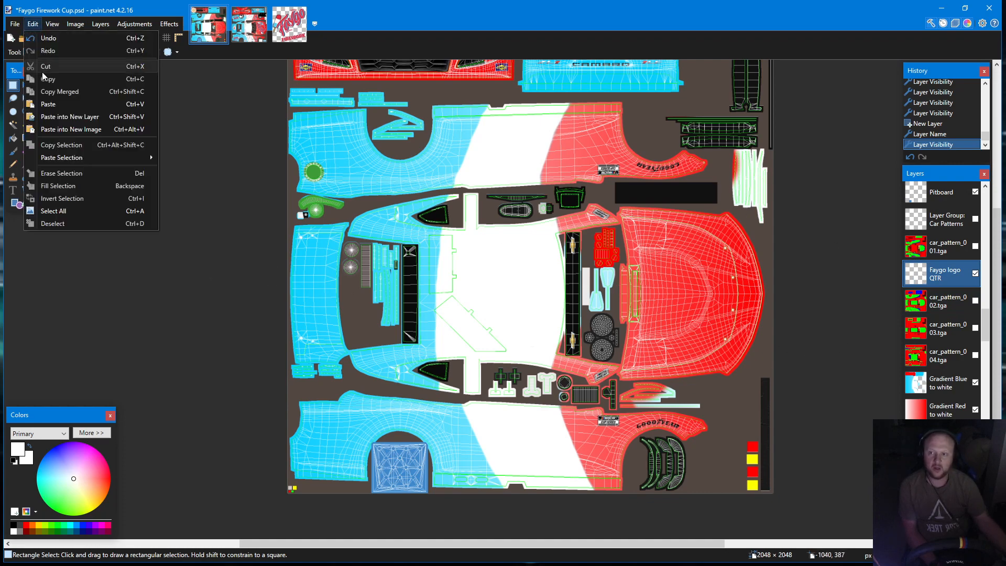
pyautogui.click(54, 108)
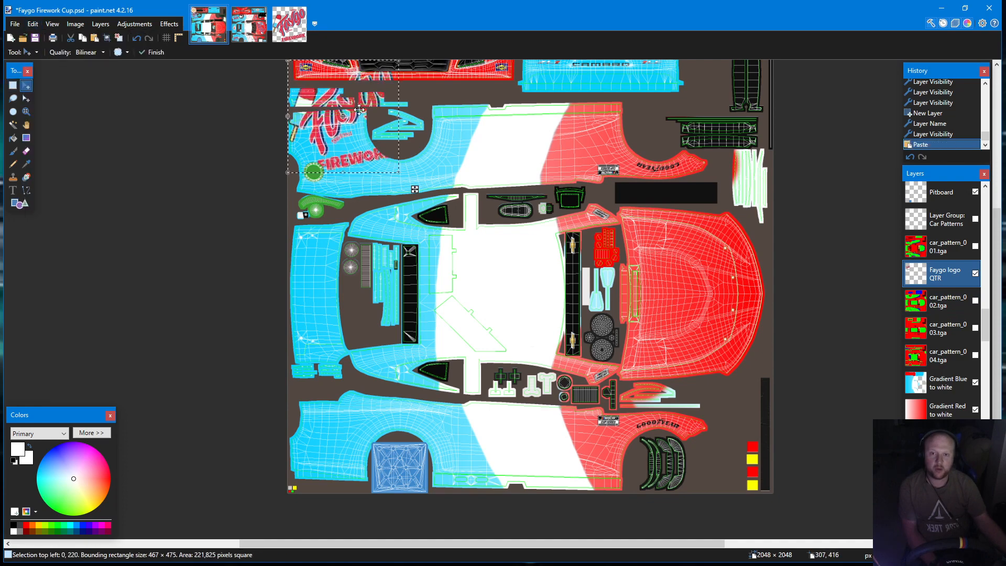
# Move the pasted logo onto the light-blue rear quarter panel of the lower car side in the template
pyautogui.moveTo(386, 251); pyautogui.dragTo(350, 413)
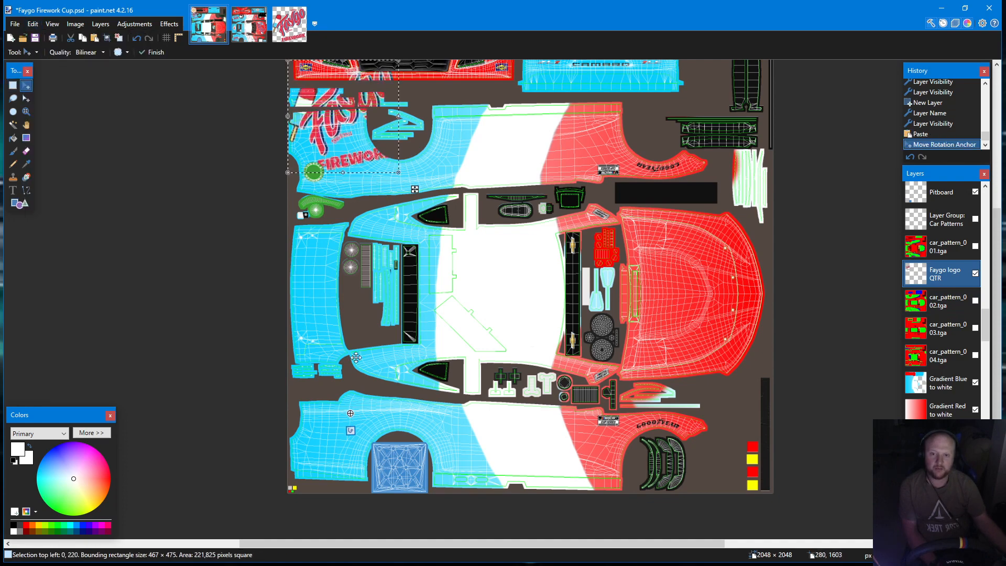
pyautogui.click(136, 38)
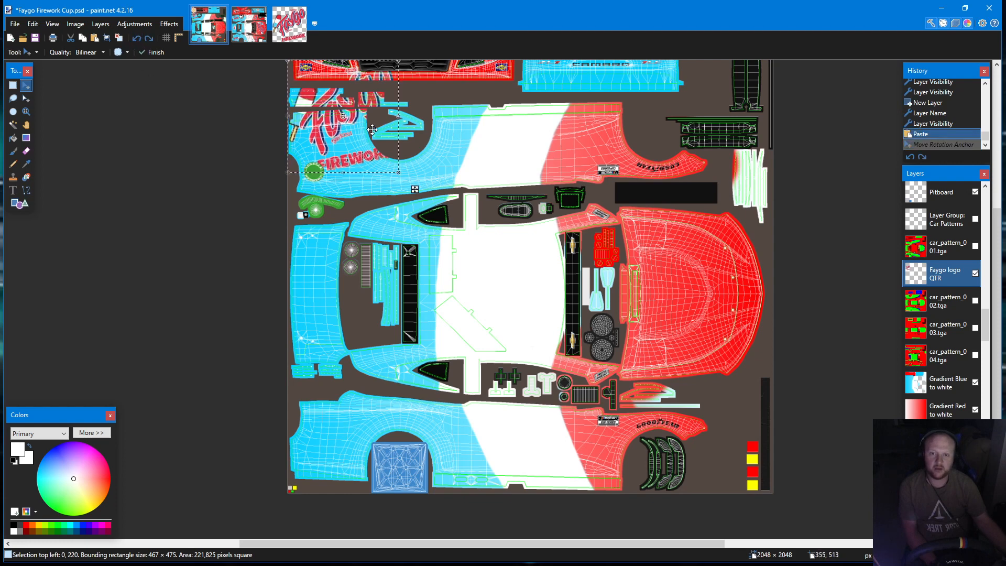
pyautogui.moveTo(372, 129); pyautogui.dragTo(380, 467)
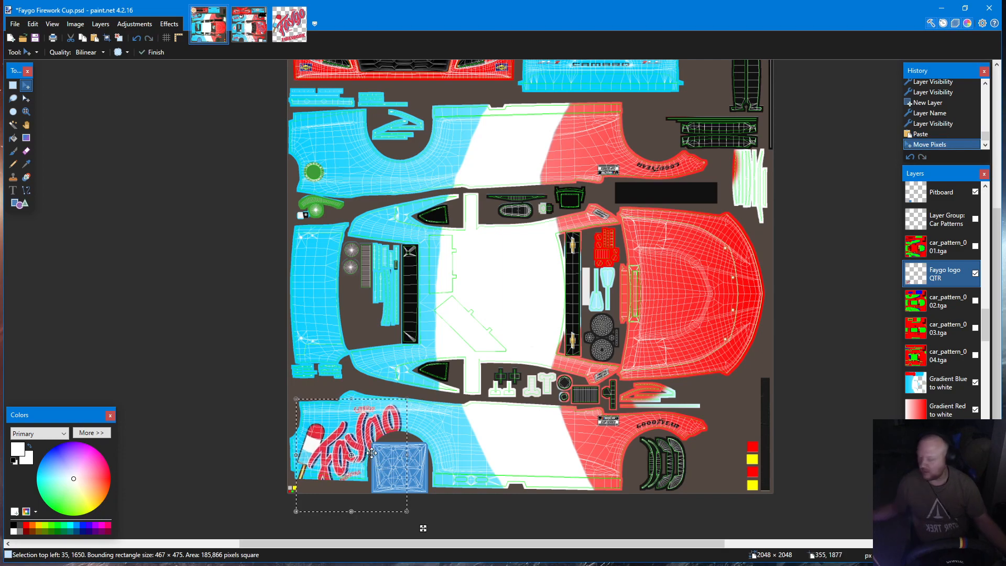
# Move the Faygo Firework logo further onto the lower rear quarter panel and shrink it to about 319 × 284 pixels
pyautogui.scroll(3, 338, 442)
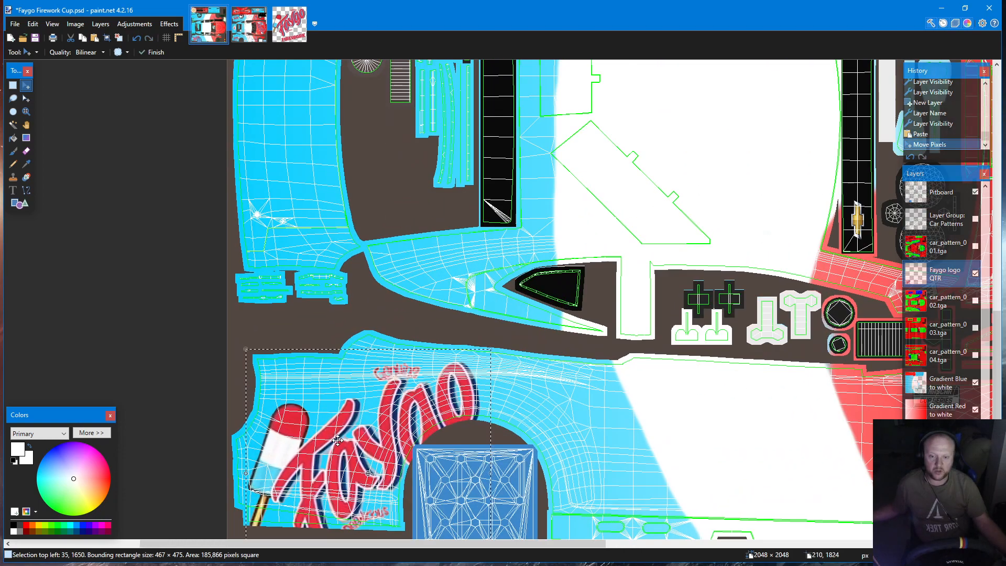
pyautogui.scroll(1, 338, 440)
pyautogui.scroll(1, 453, 250)
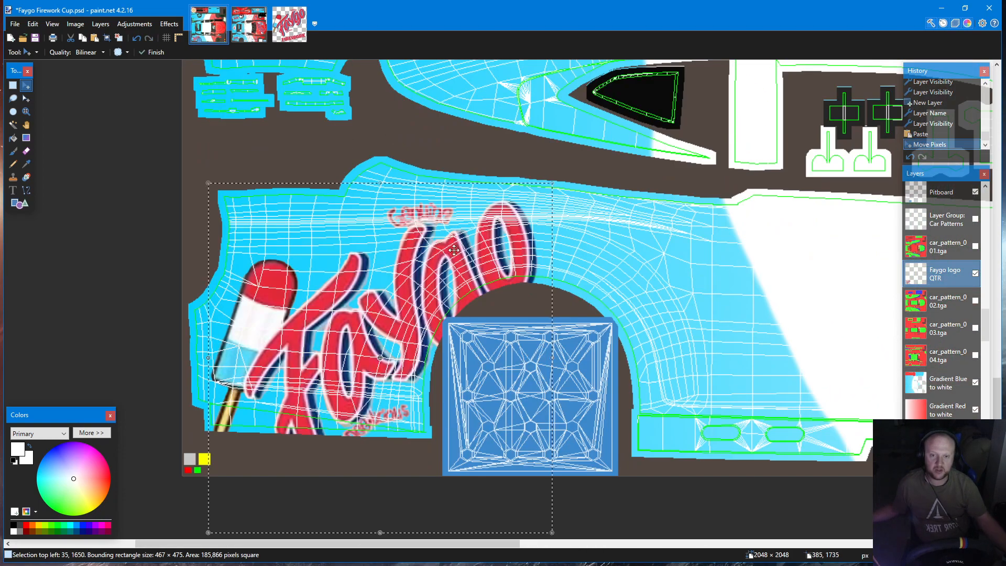
pyautogui.moveTo(454, 249); pyautogui.dragTo(369, 306)
pyautogui.scroll(-1, 530, 442)
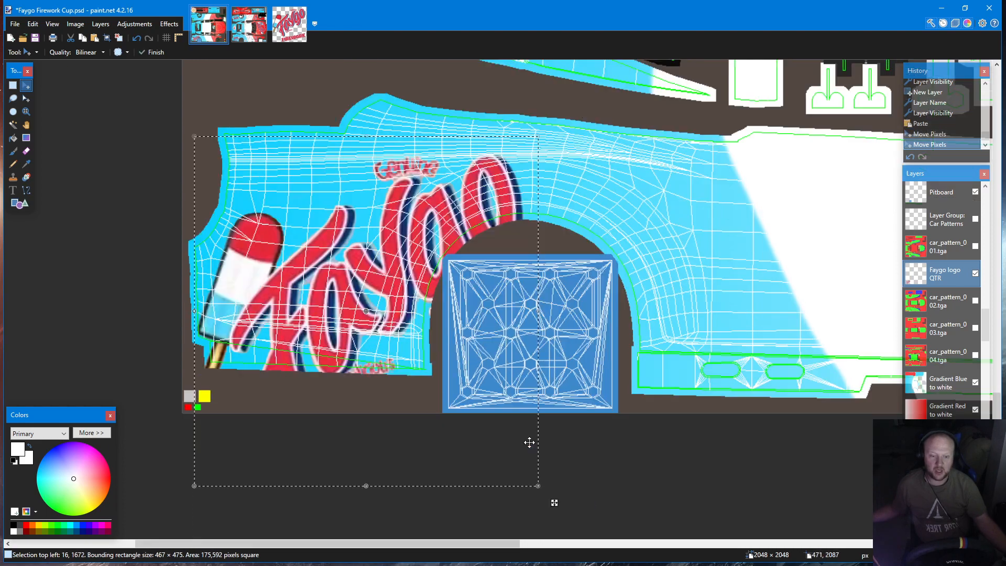
pyautogui.moveTo(537, 485); pyautogui.dragTo(430, 346)
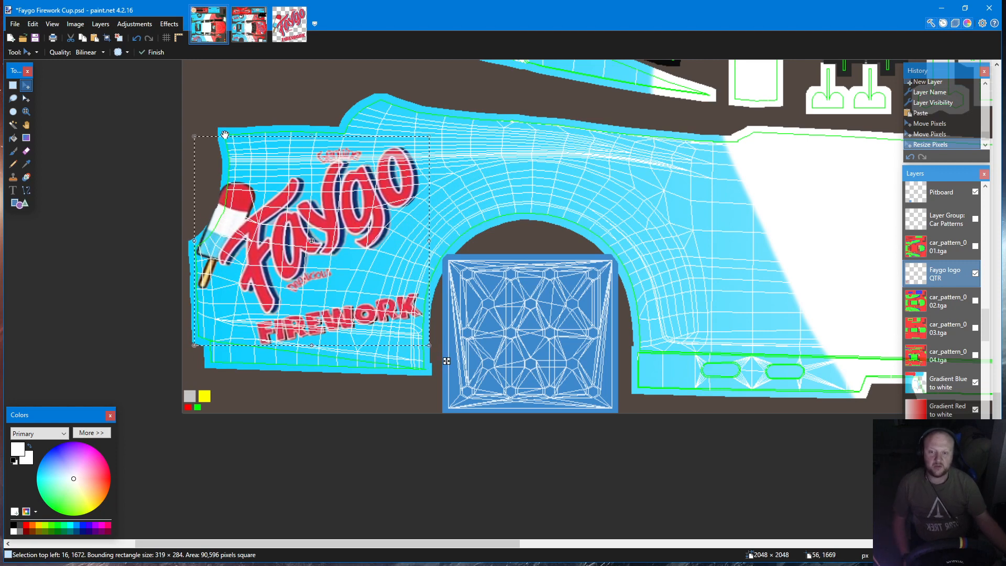
# Reduce the logo to about 299 × 259 pixels and shift it slightly toward the rear edge of the quarter panel
pyautogui.moveTo(190, 136); pyautogui.dragTo(210, 144)
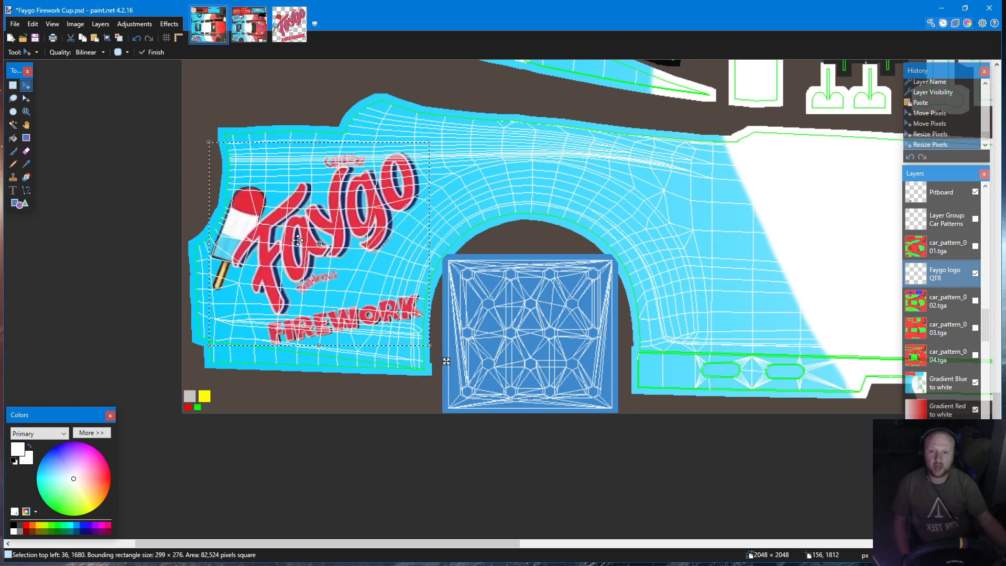
pyautogui.moveTo(319, 143); pyautogui.dragTo(316, 156)
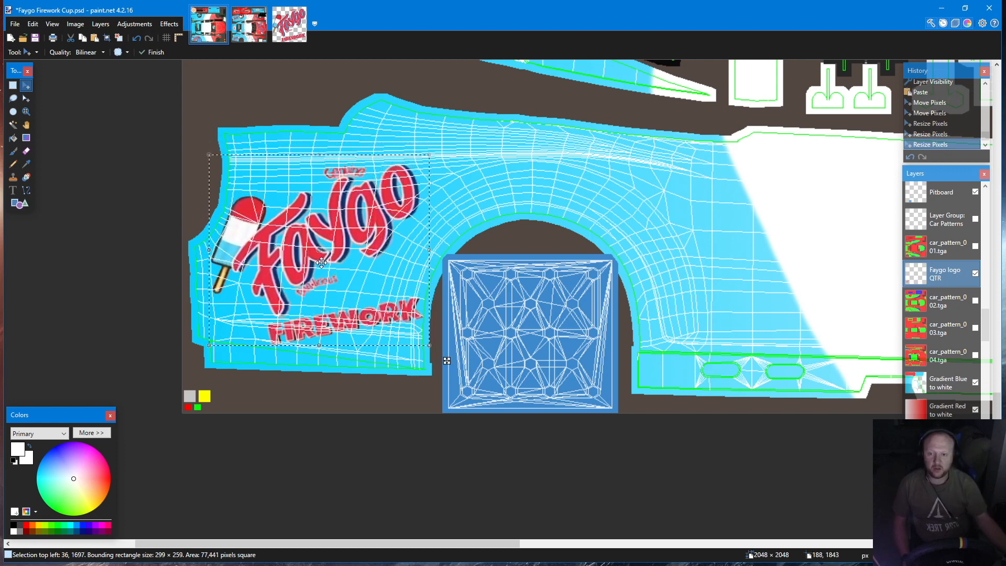
pyautogui.moveTo(322, 262); pyautogui.dragTo(318, 263)
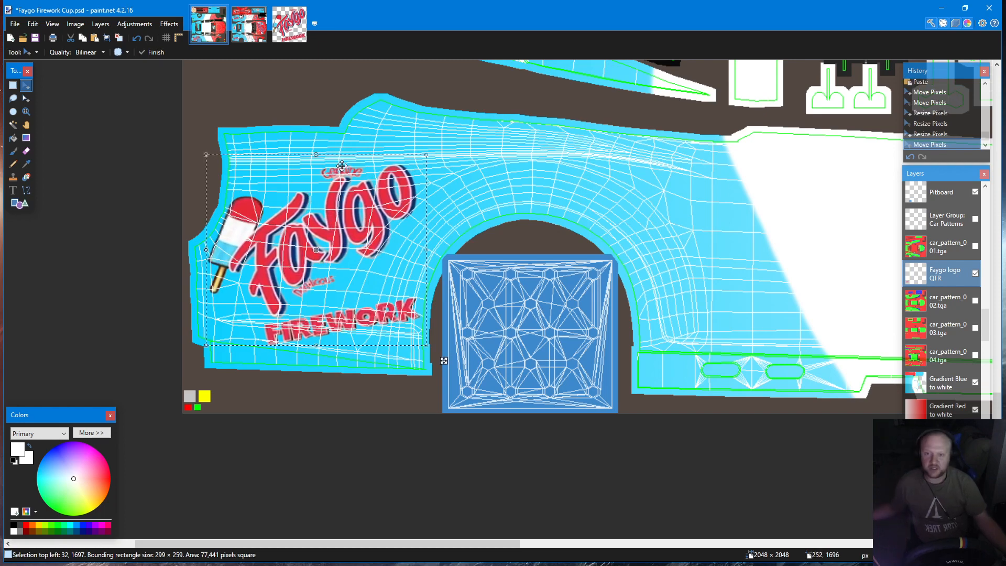
# Nudge the logo slightly down on the quarter panel and stretch its height to about 270 pixels
pyautogui.scroll(3, 252, 200)
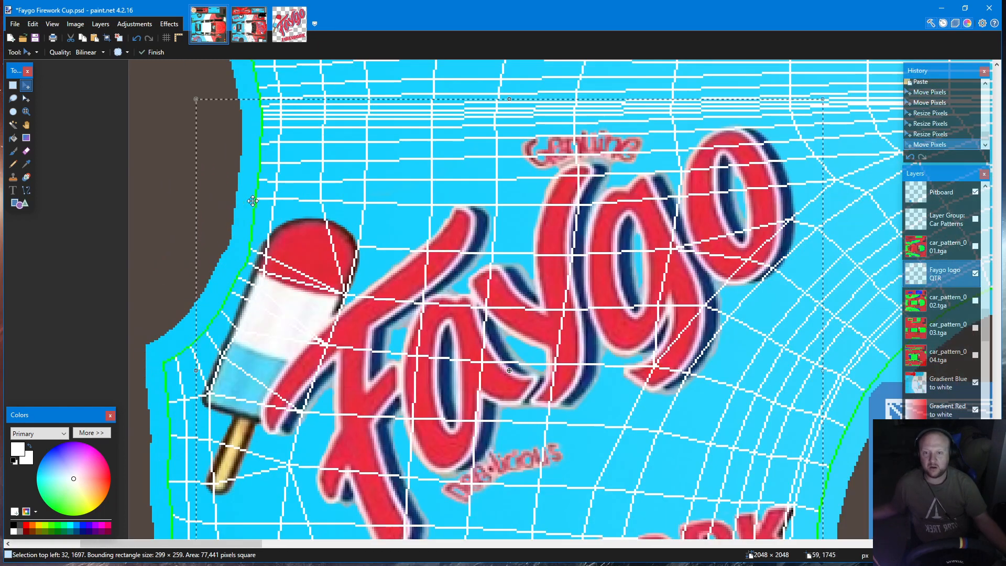
pyautogui.scroll(1, 253, 200)
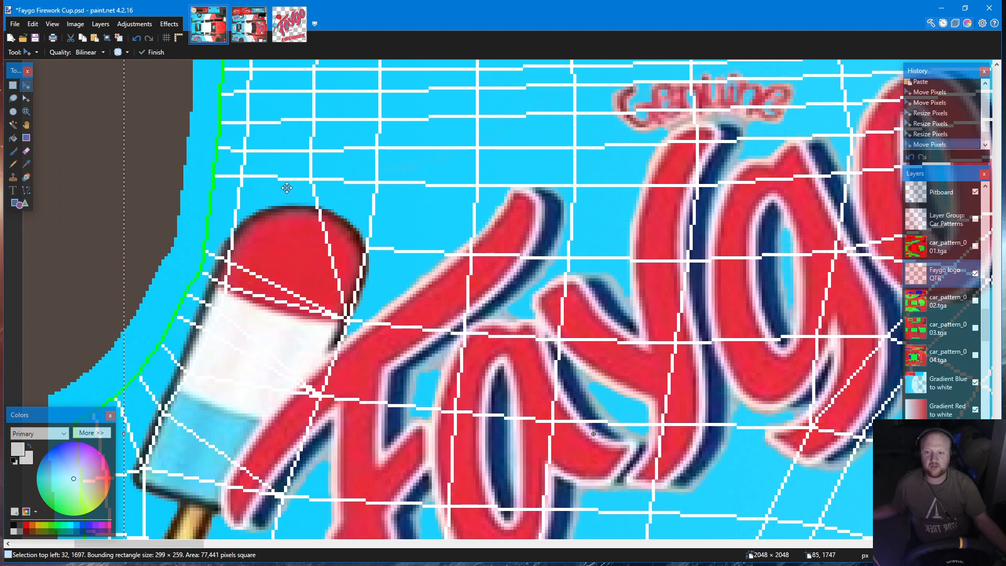
pyautogui.scroll(-4, 242, 244)
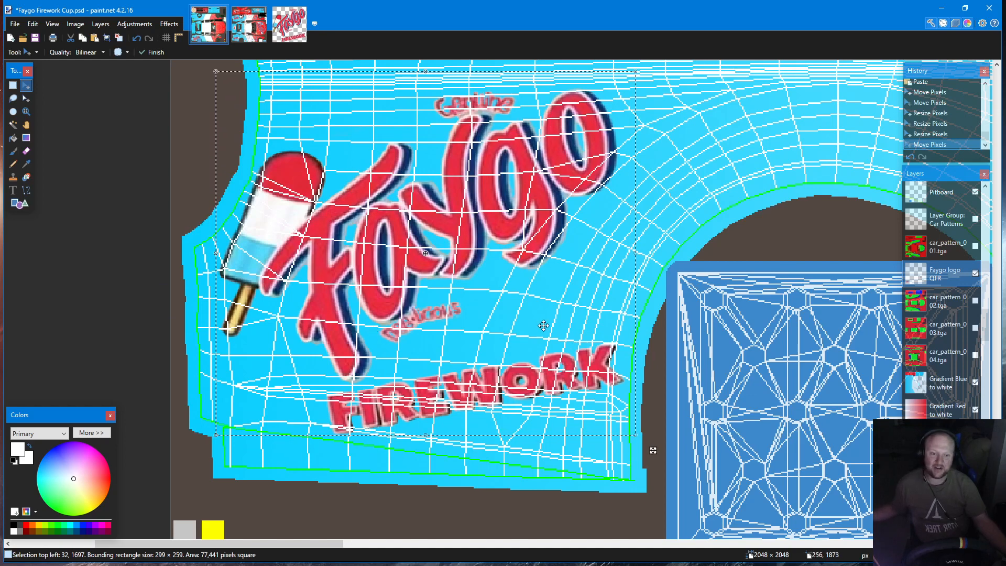
pyautogui.moveTo(546, 286)
pyautogui.mouseDown()
pyautogui.moveTo(591, 305)
pyautogui.moveTo(546, 292)
pyautogui.mouseUp()
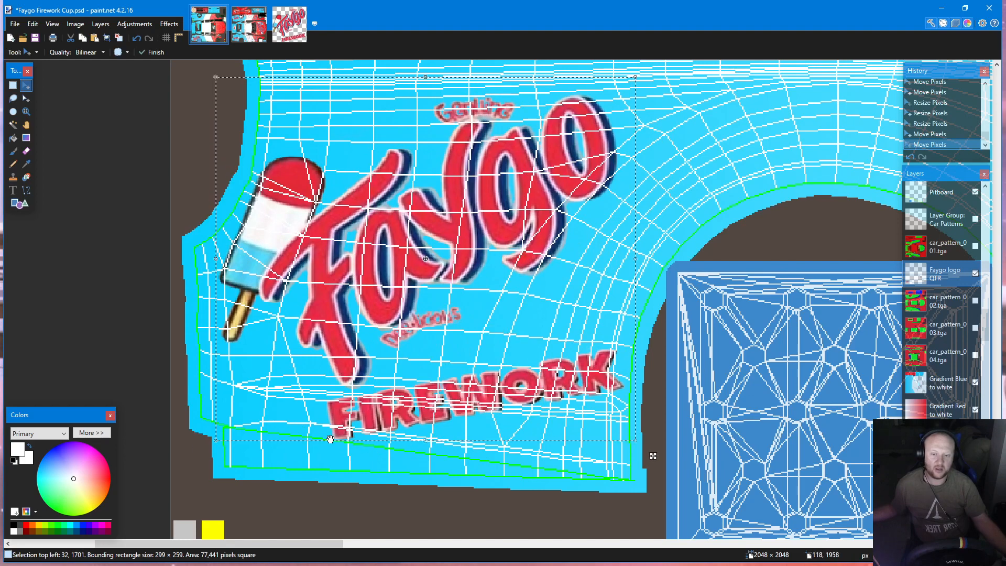
pyautogui.moveTo(350, 422); pyautogui.dragTo(353, 418)
pyautogui.scroll(1, 523, 312)
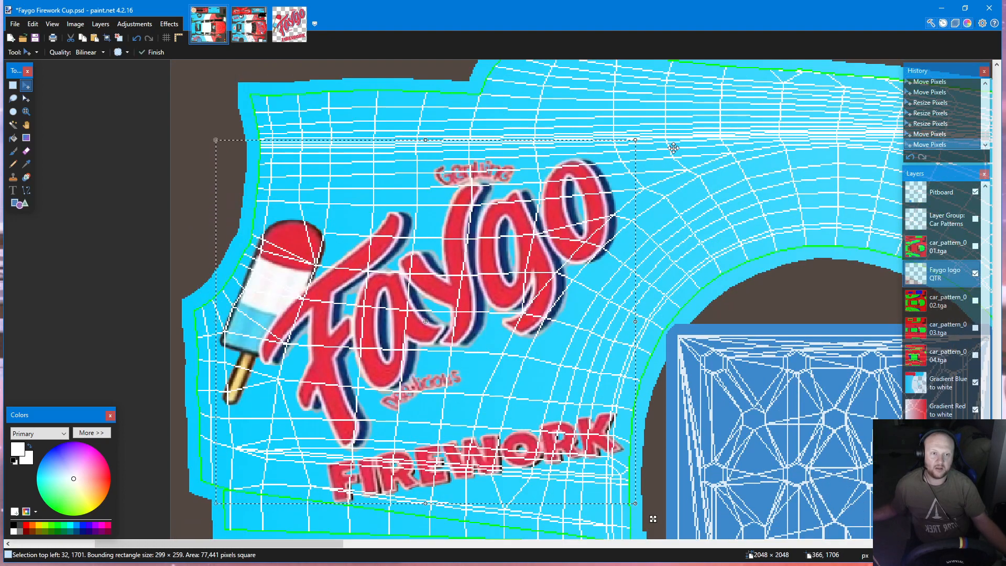
pyautogui.moveTo(426, 140); pyautogui.dragTo(425, 124)
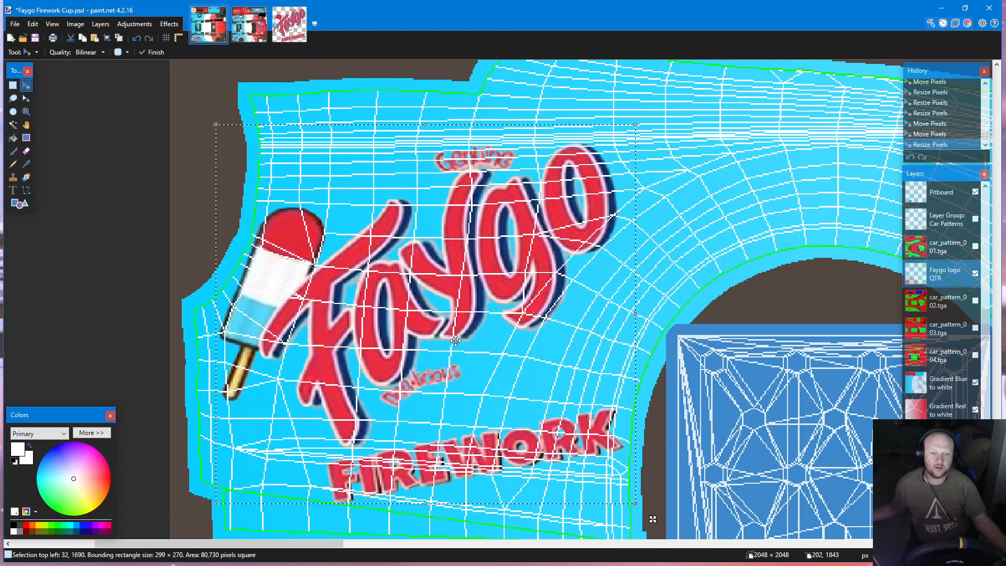
# Copy the resized Faygo Firework logo and paste a duplicate into the Faygo logo QTR layer
pyautogui.scroll(-5, 455, 341)
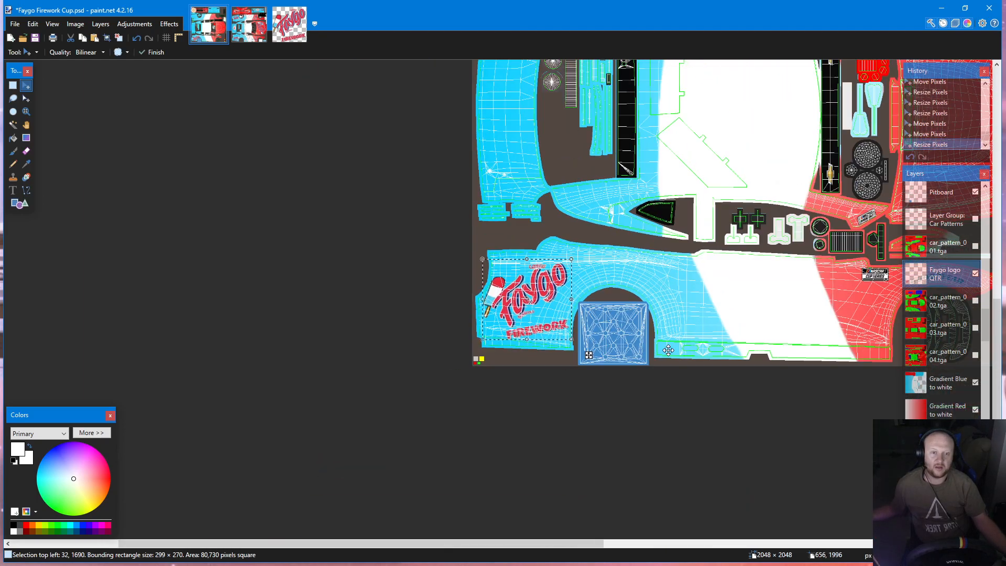
pyautogui.scroll(3, 702, 335)
pyautogui.hscroll(5, 691, 317)
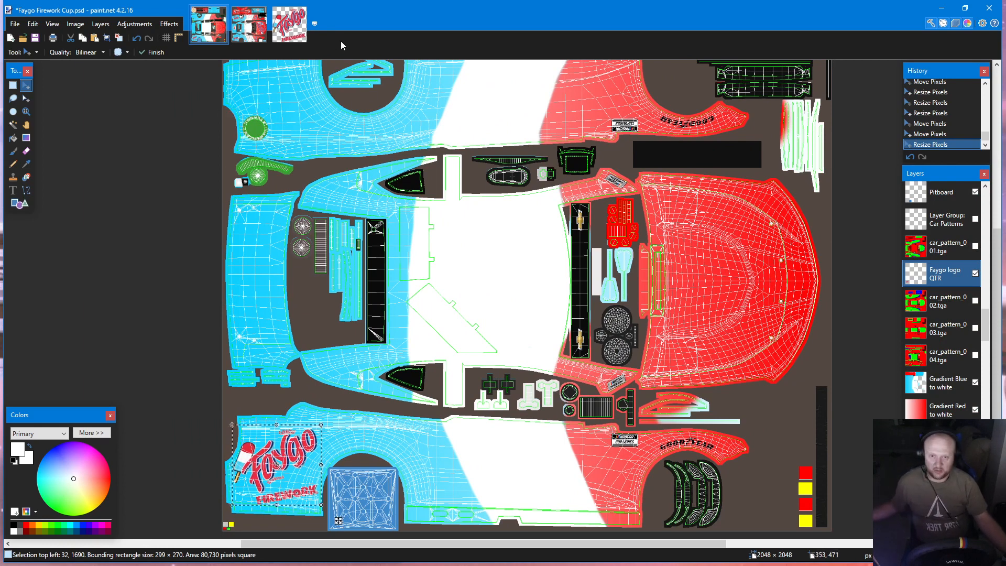
pyautogui.scroll(2, 323, 147)
pyautogui.scroll(4, 332, 130)
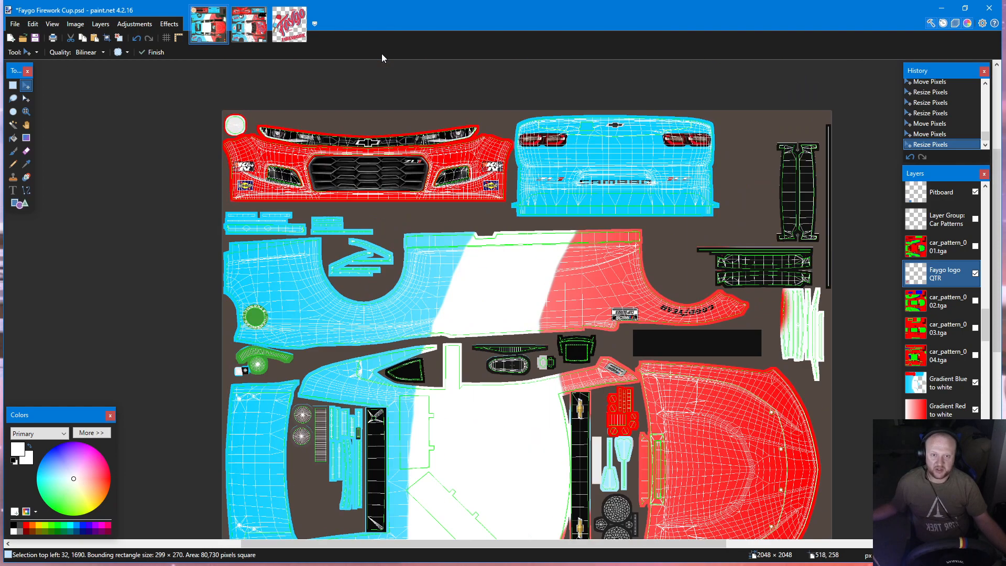
pyautogui.scroll(-6, 332, 131)
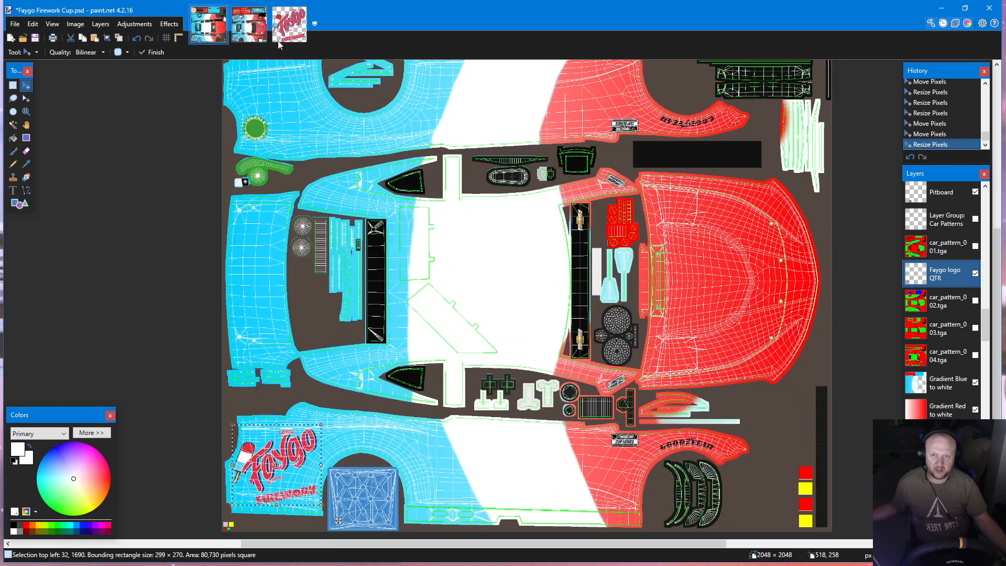
pyautogui.click(32, 25)
pyautogui.click(58, 78)
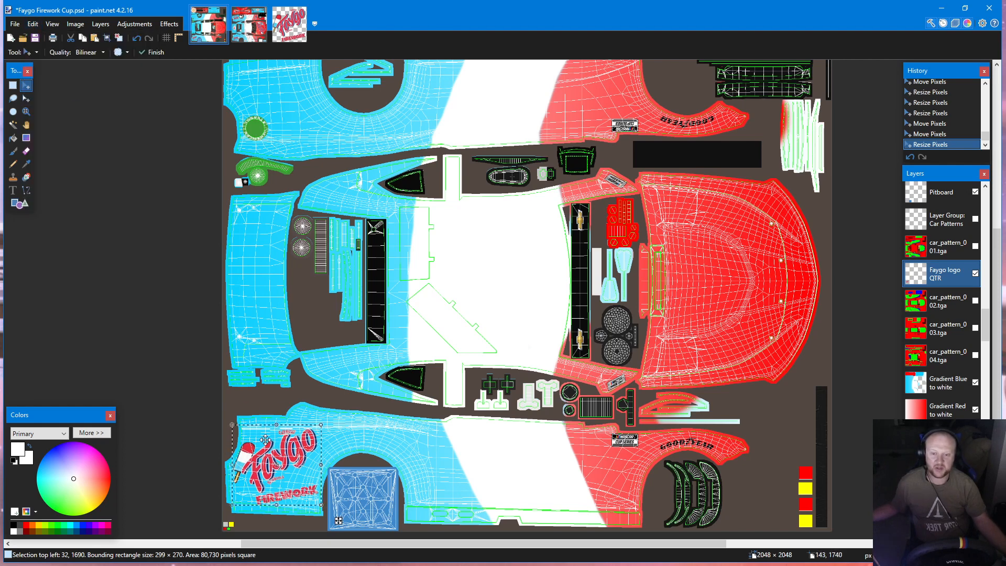
pyautogui.click(32, 24)
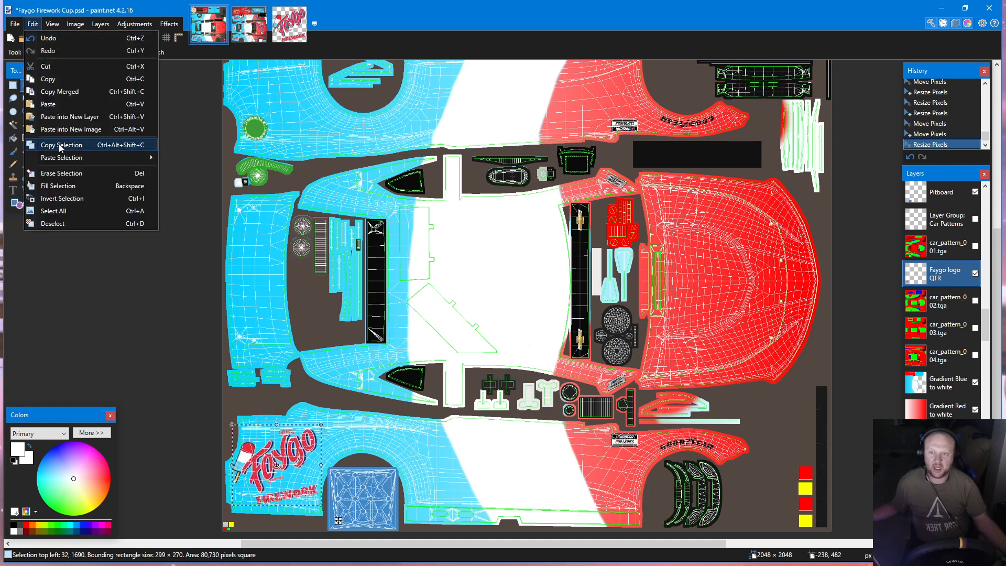
pyautogui.click(48, 104)
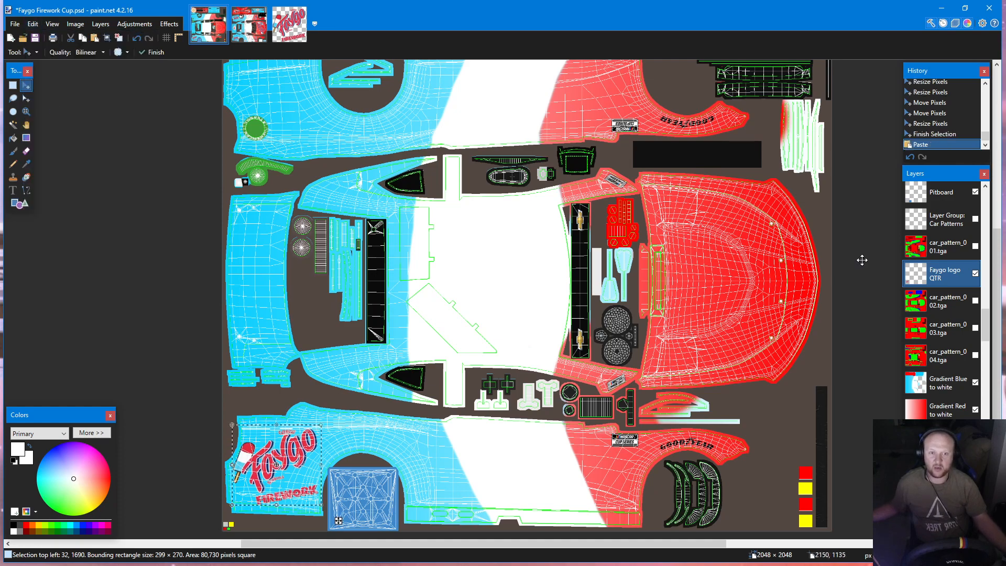
# Move the pasted duplicate logo onto the light-blue rear quarter panel of the upper car side
pyautogui.scroll(-1, 475, 379)
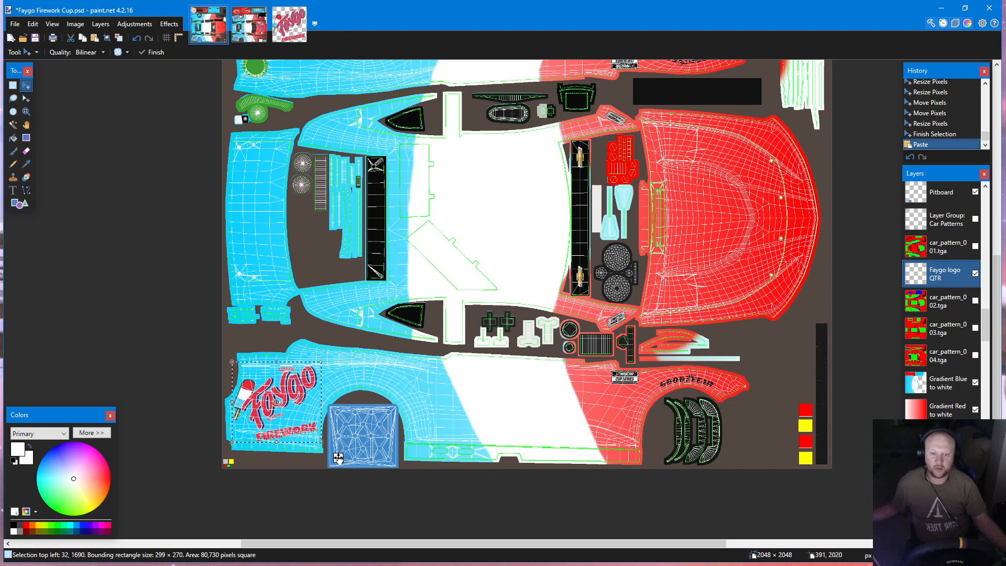
pyautogui.moveTo(338, 459); pyautogui.dragTo(348, 240)
pyautogui.scroll(2, 376, 266)
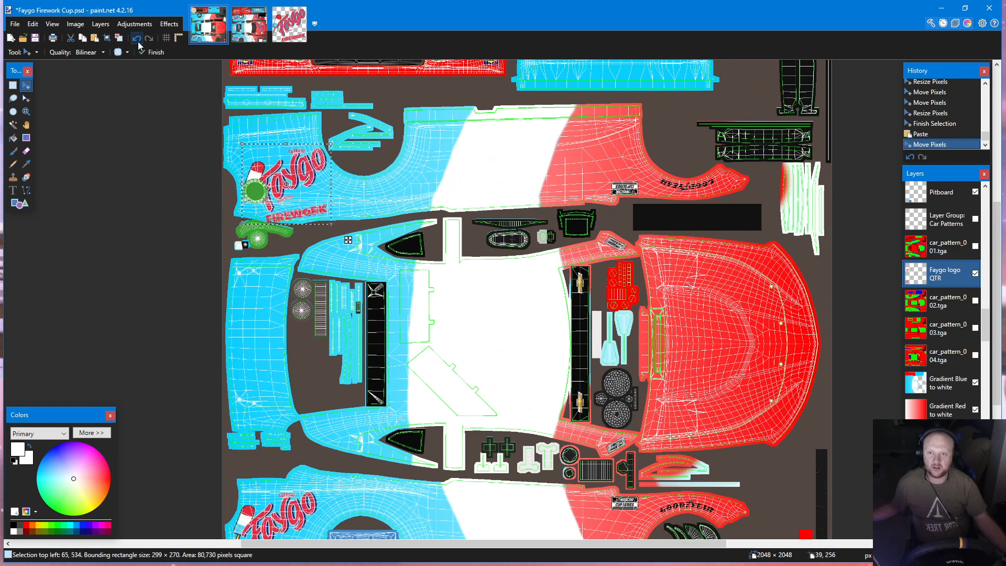
pyautogui.moveTo(432, 340); pyautogui.dragTo(462, 349)
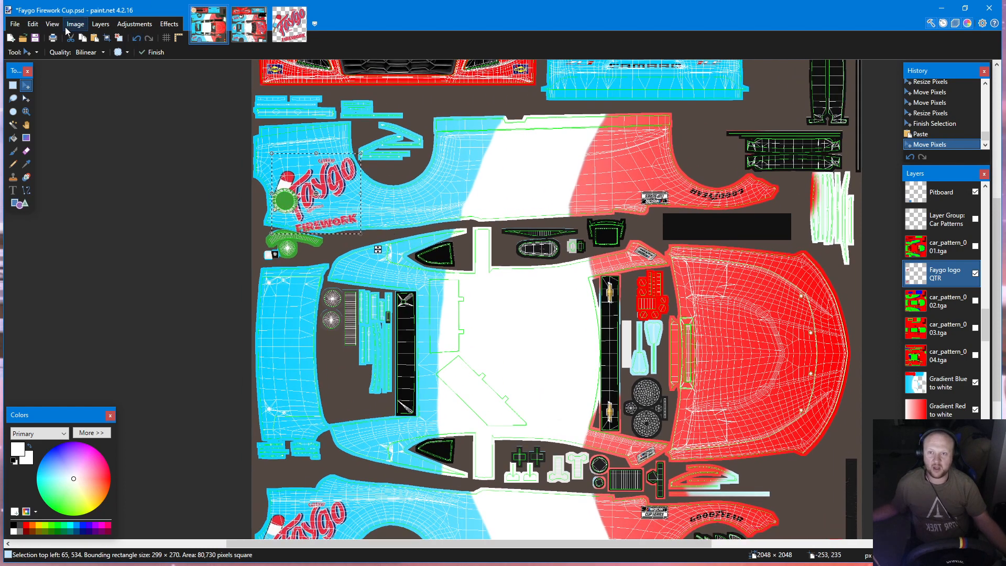
# Undo the duplicate logo's move and paste, back to the last resize of the original logo
pyautogui.click(137, 39)
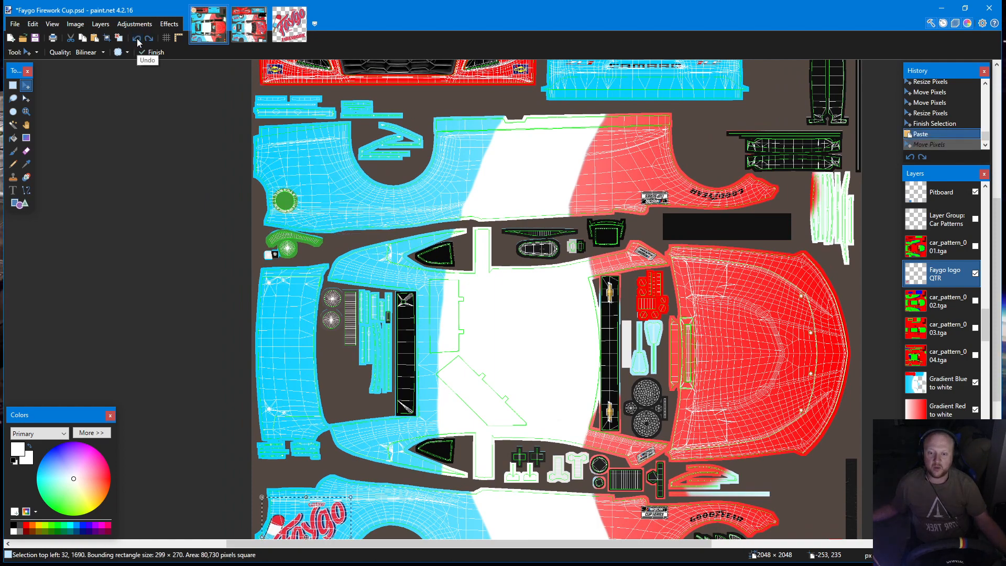
pyautogui.click(137, 39)
pyautogui.scroll(-5, 235, 163)
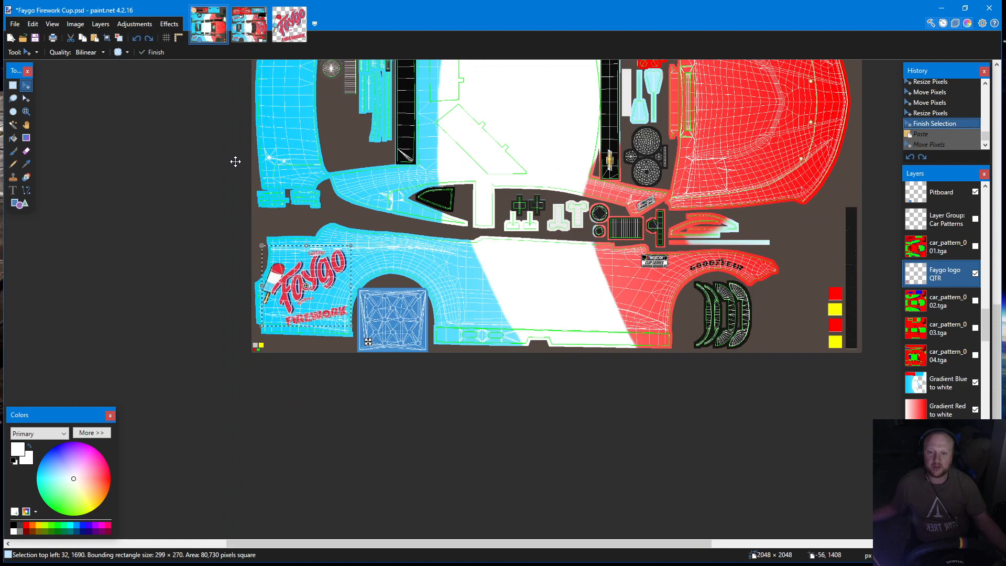
pyautogui.click(136, 39)
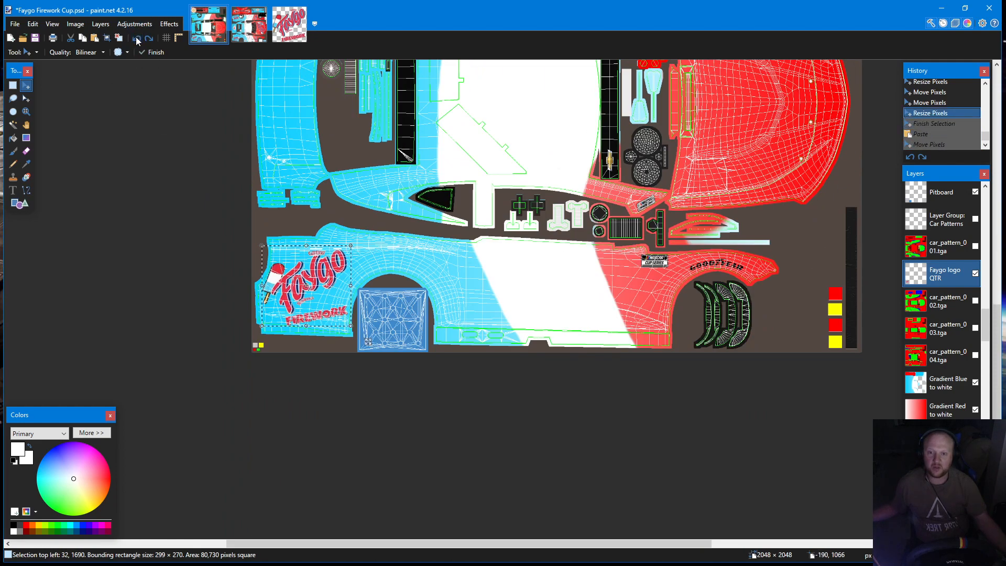
# Deselect the Faygo Firework logo placed on the lower rear quarter panel
pyautogui.click(32, 24)
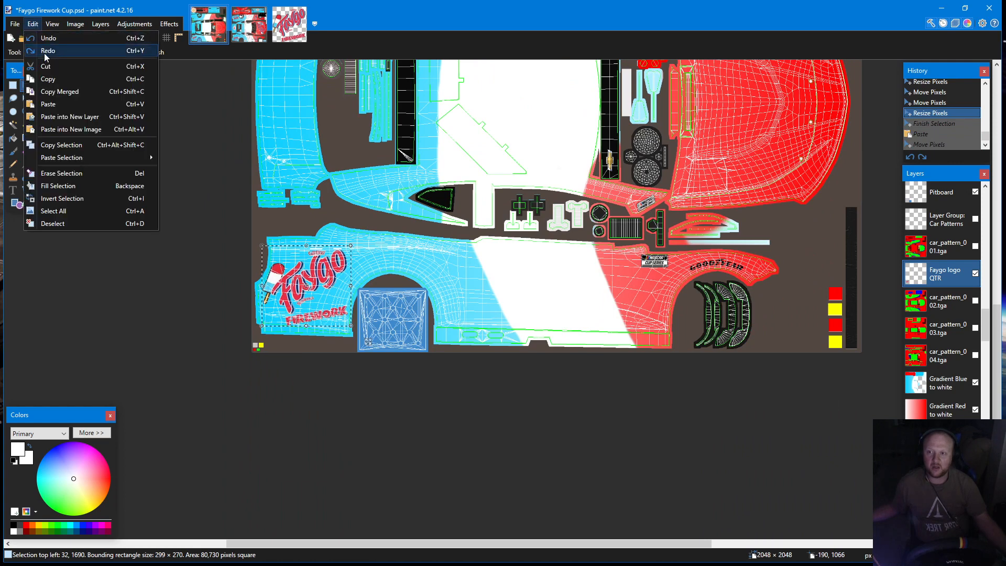
pyautogui.click(55, 226)
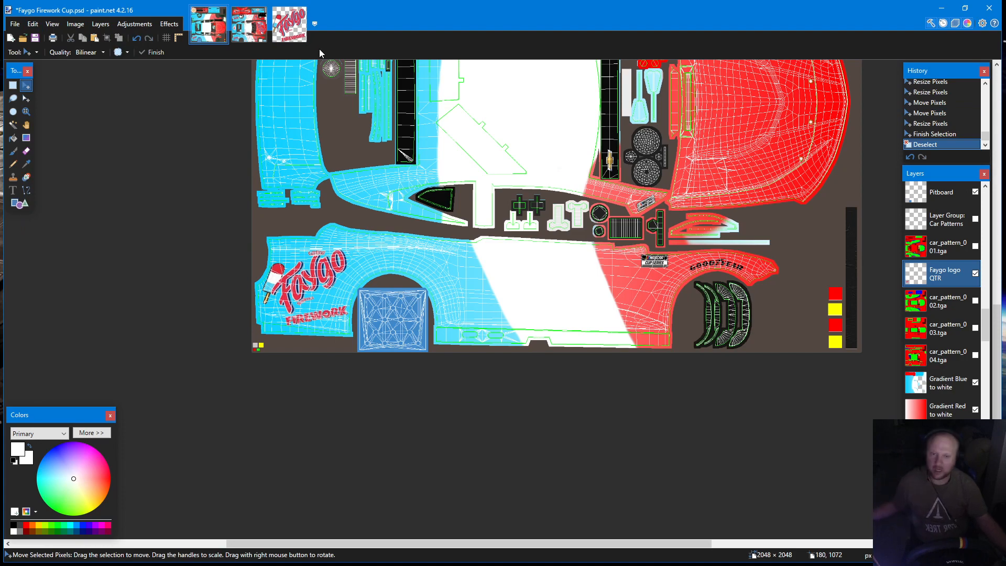
# Bring up the commands for flipping or rotating the whole template image
pyautogui.scroll(2, 654, 211)
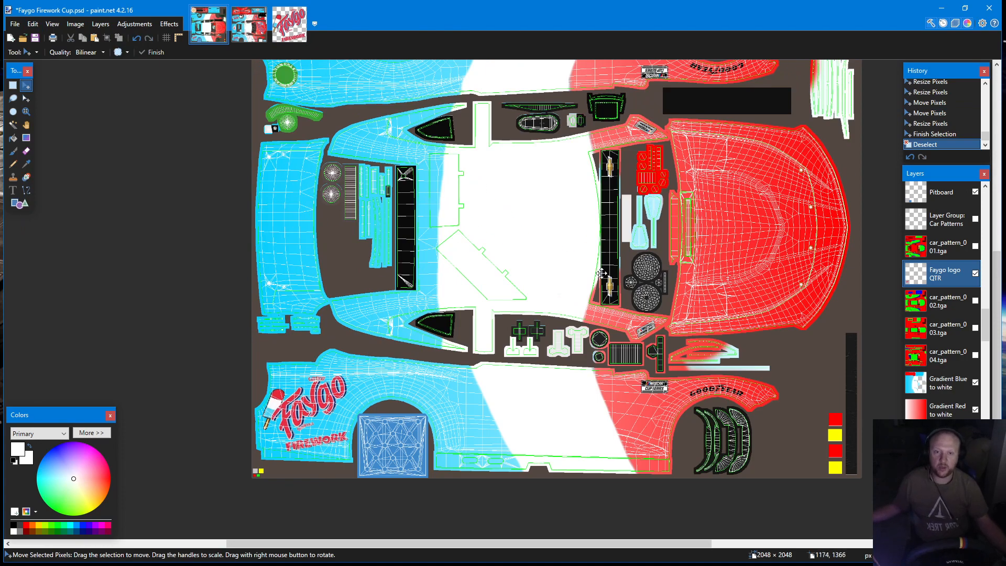
pyautogui.scroll(2, 338, 256)
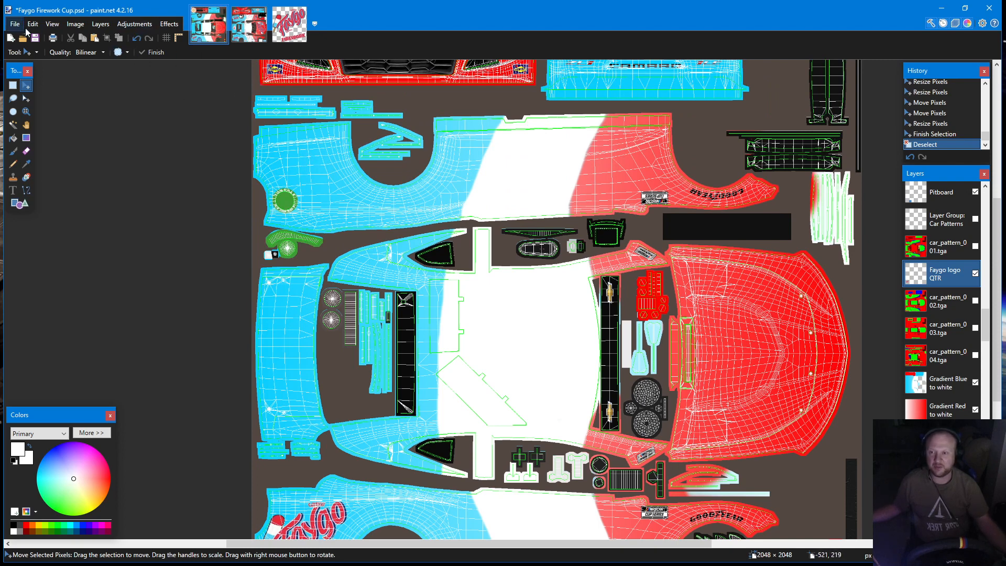
pyautogui.click(78, 29)
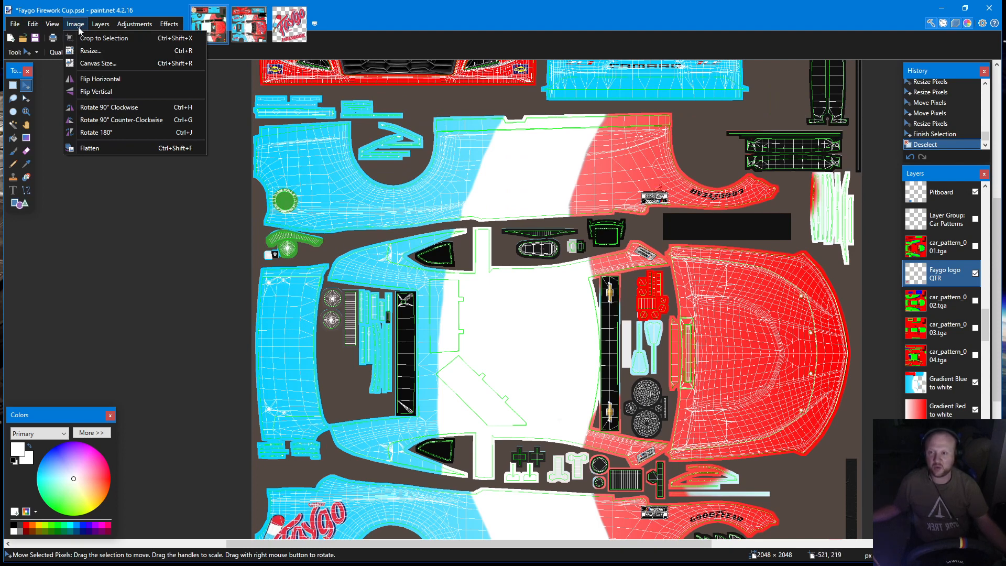